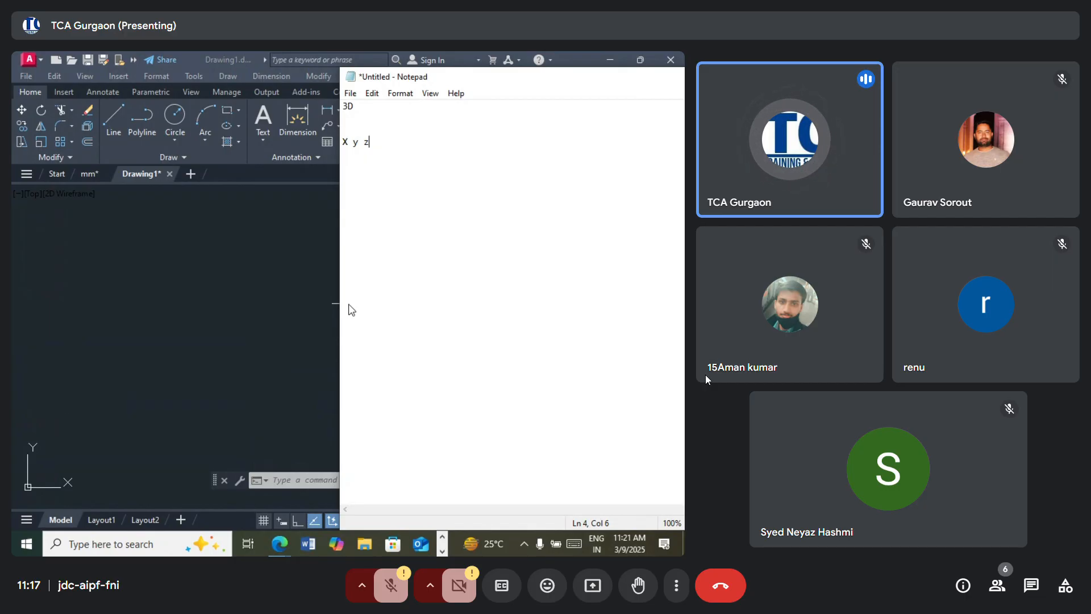
Step: Switch to AutoCAD and customize the status bar to hide Dynamic Input and Dynamic UCS and show LineWeight
click(216, 239)
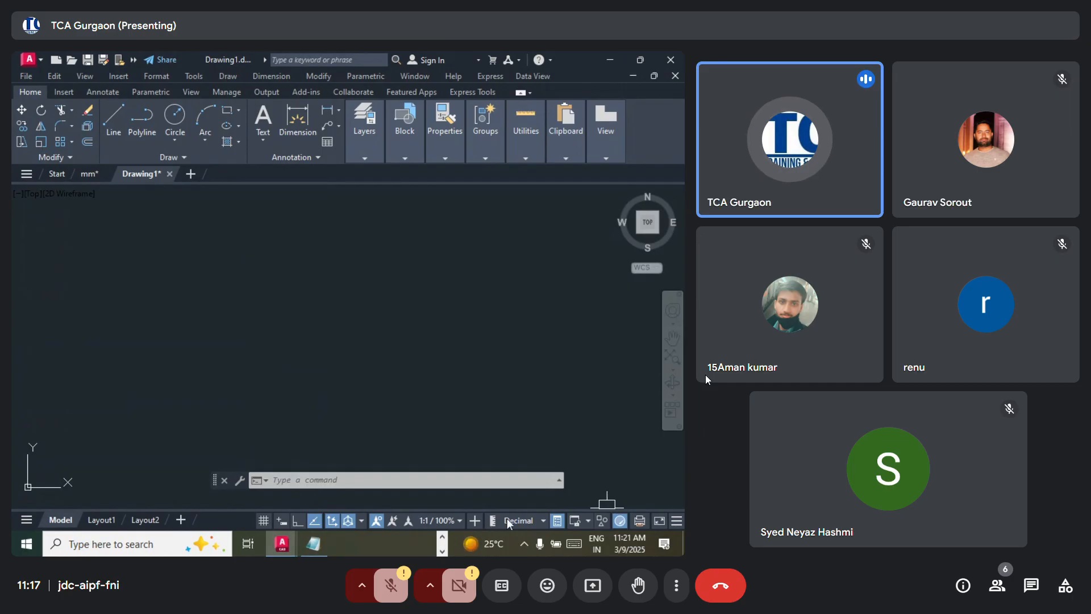
click(675, 521)
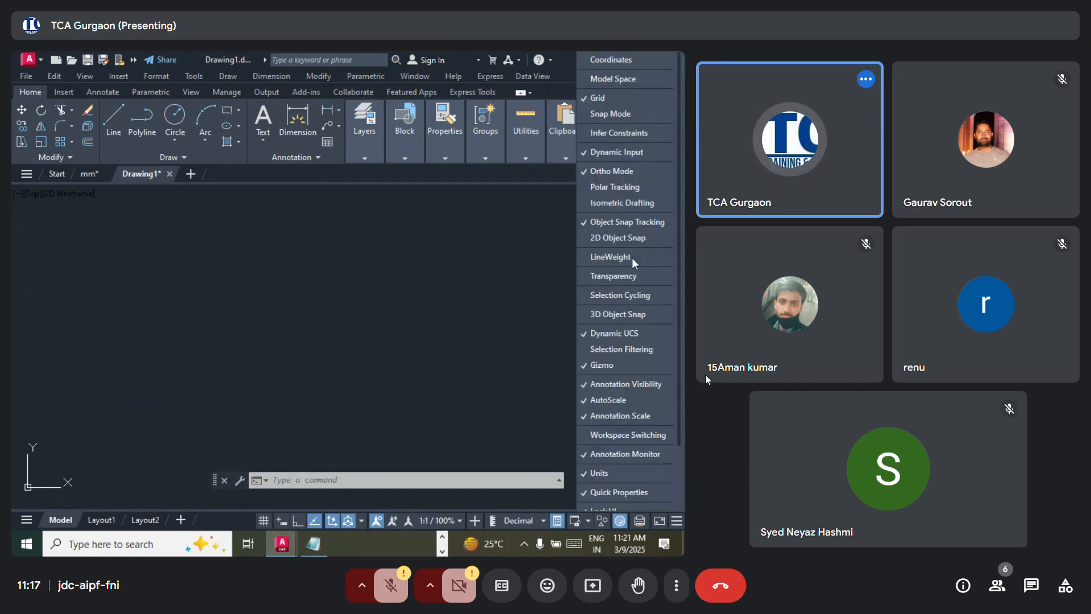
click(611, 149)
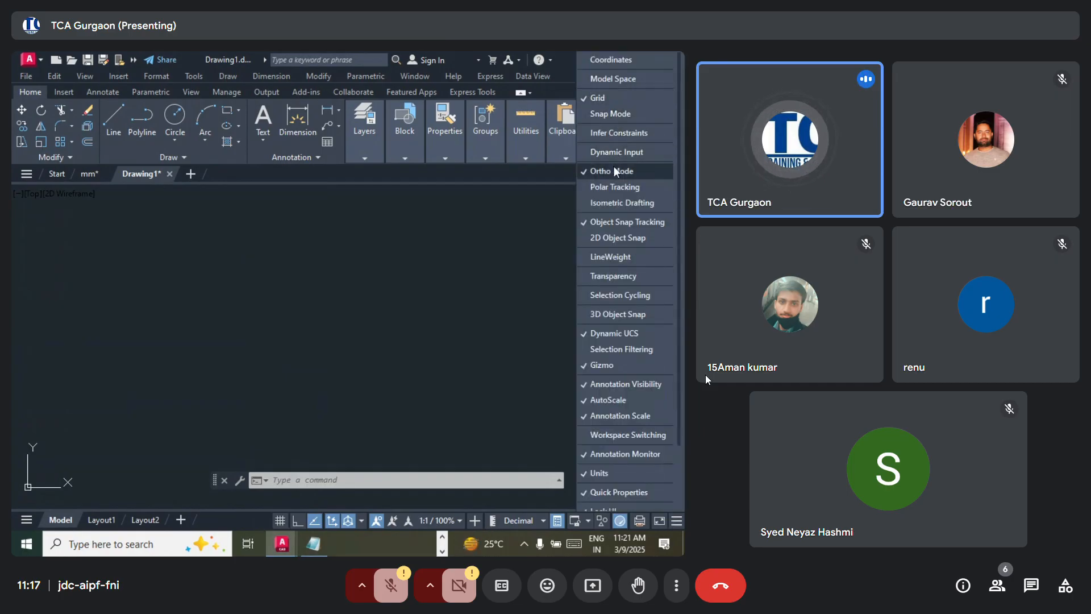
click(612, 169)
click(623, 173)
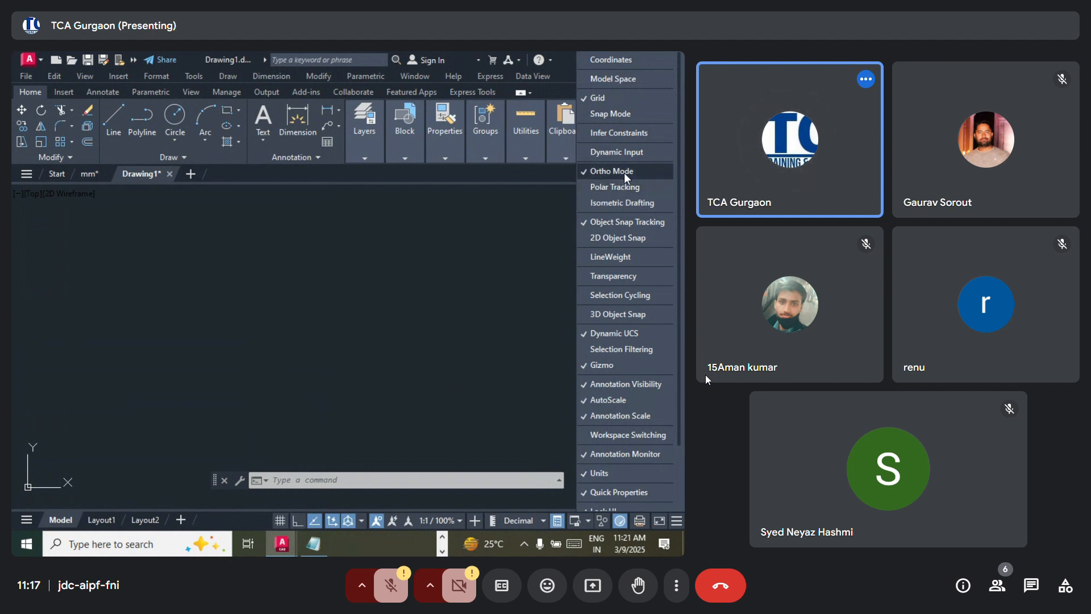
click(625, 255)
click(631, 334)
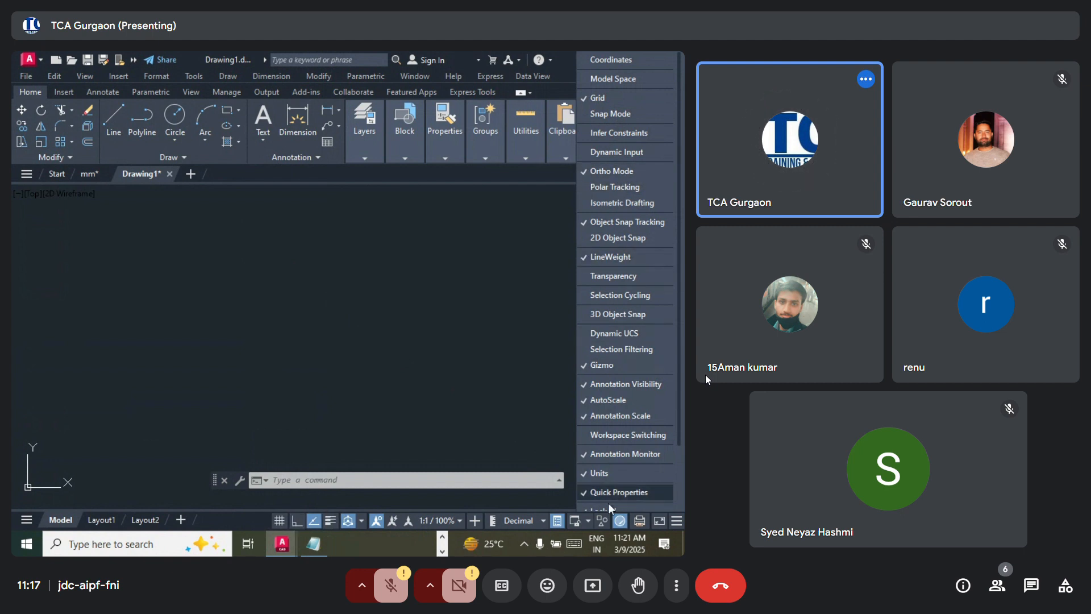
click(588, 520)
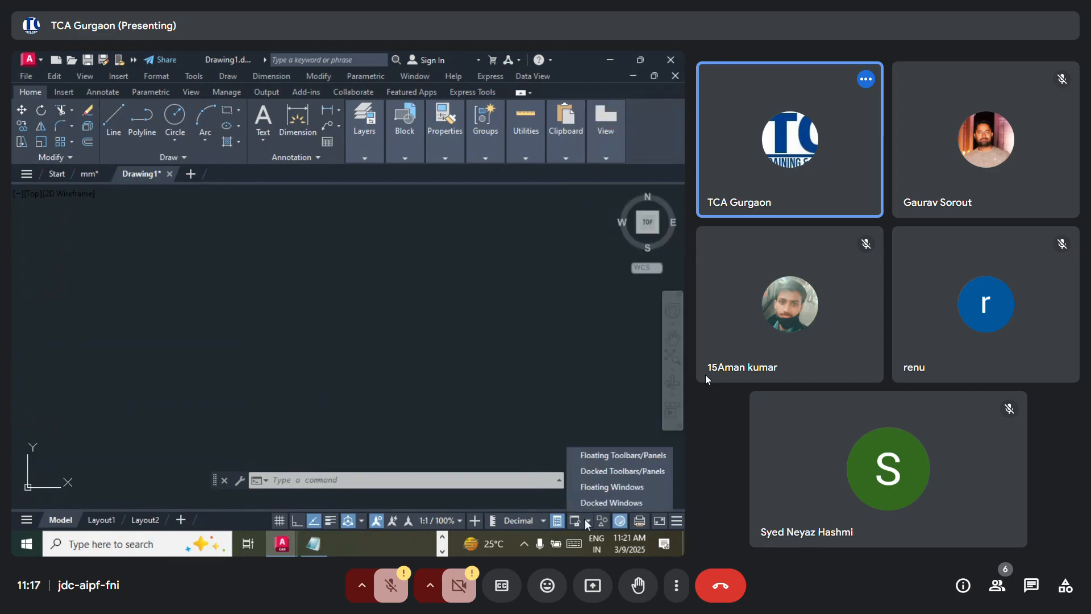
Step: Hide Gizmo, Annotation Visibility, Annotation Scale and Annotation Monitor from the status bar
click(672, 521)
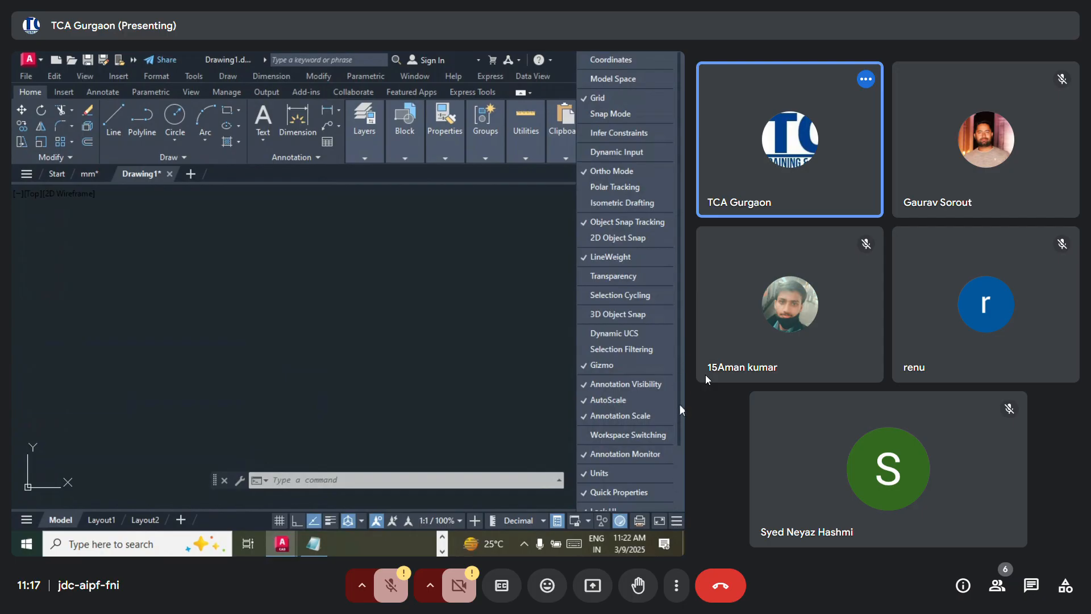
drag(680, 404, 676, 465)
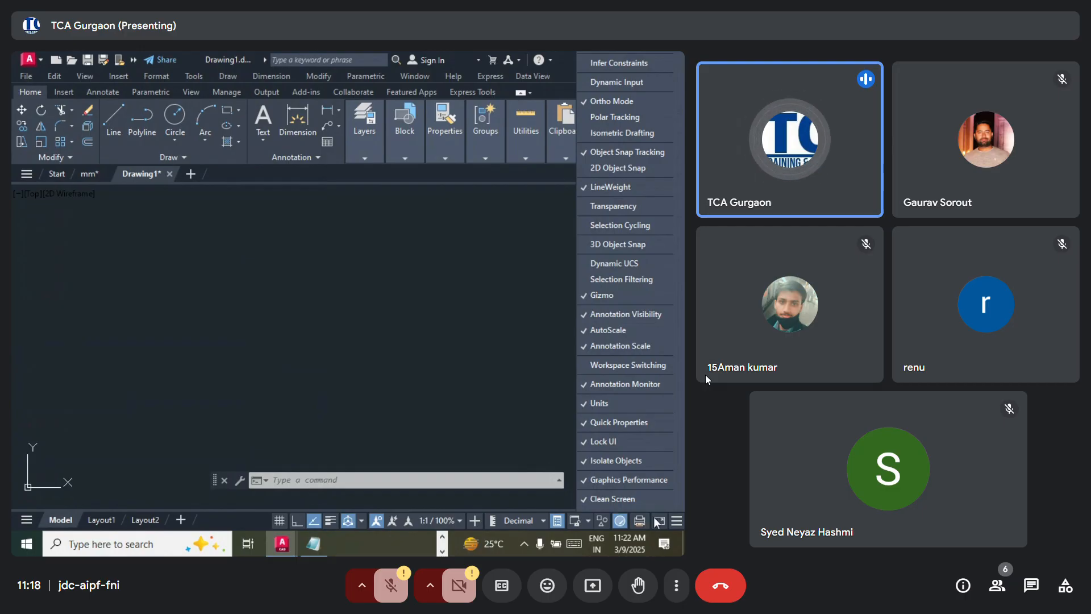
click(623, 298)
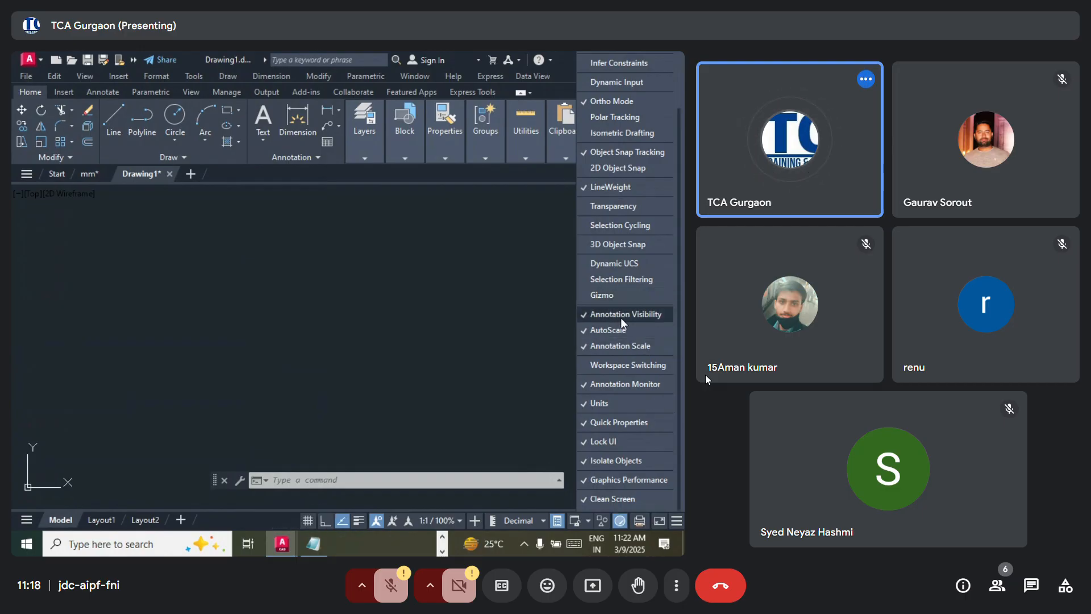
click(620, 317)
click(623, 343)
click(624, 385)
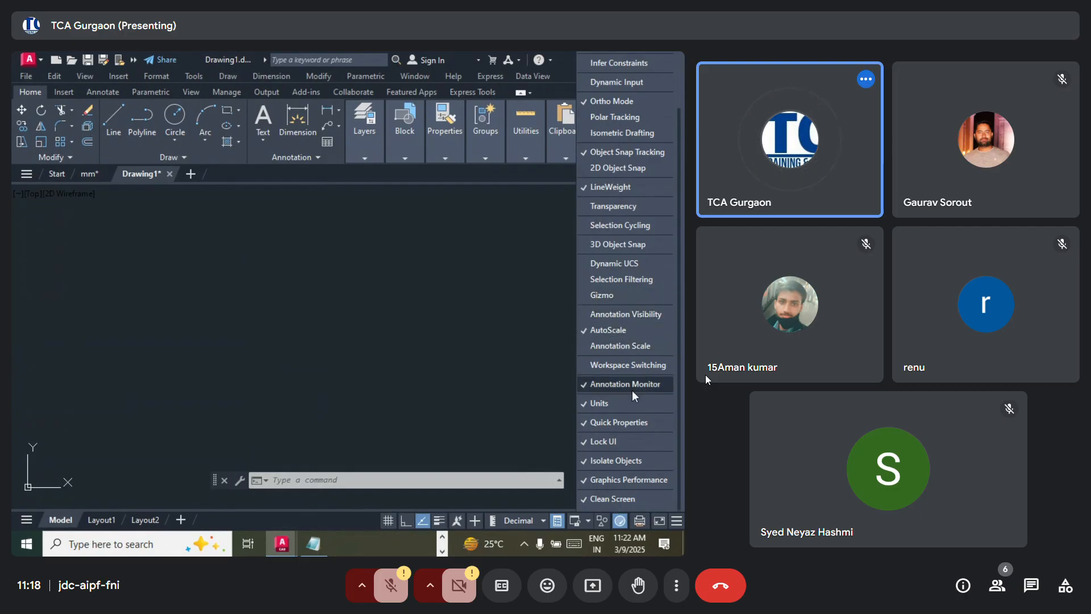
click(585, 521)
click(485, 269)
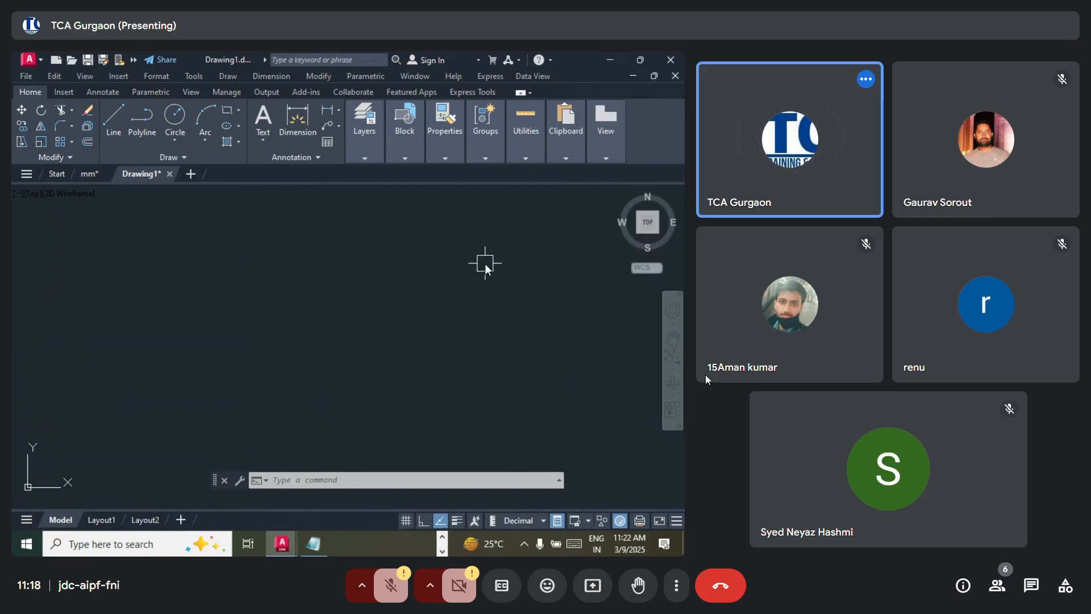
click(136, 58)
click(214, 76)
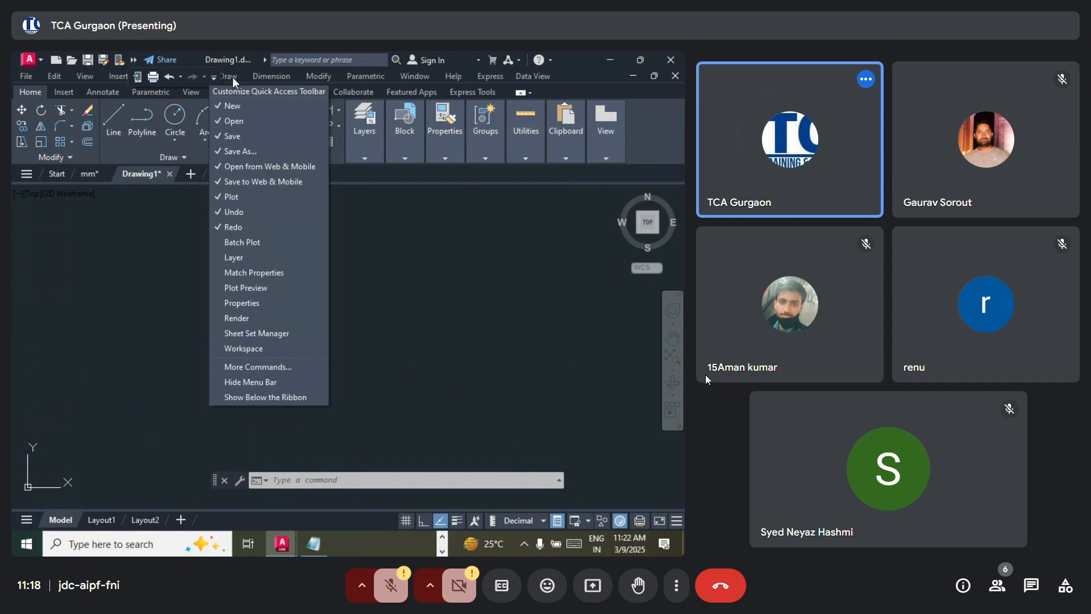
click(233, 77)
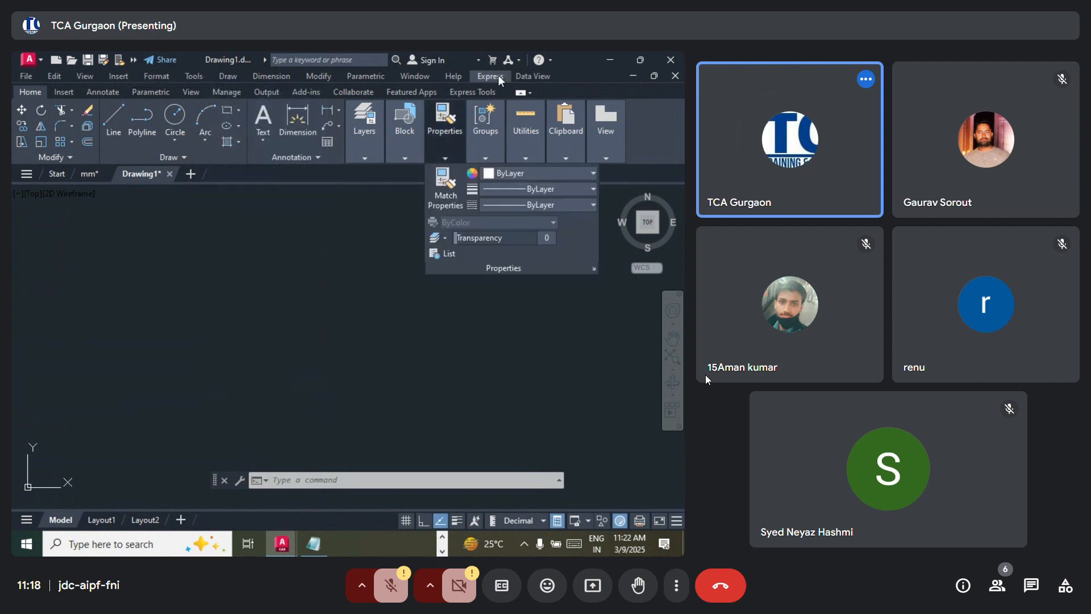
click(428, 78)
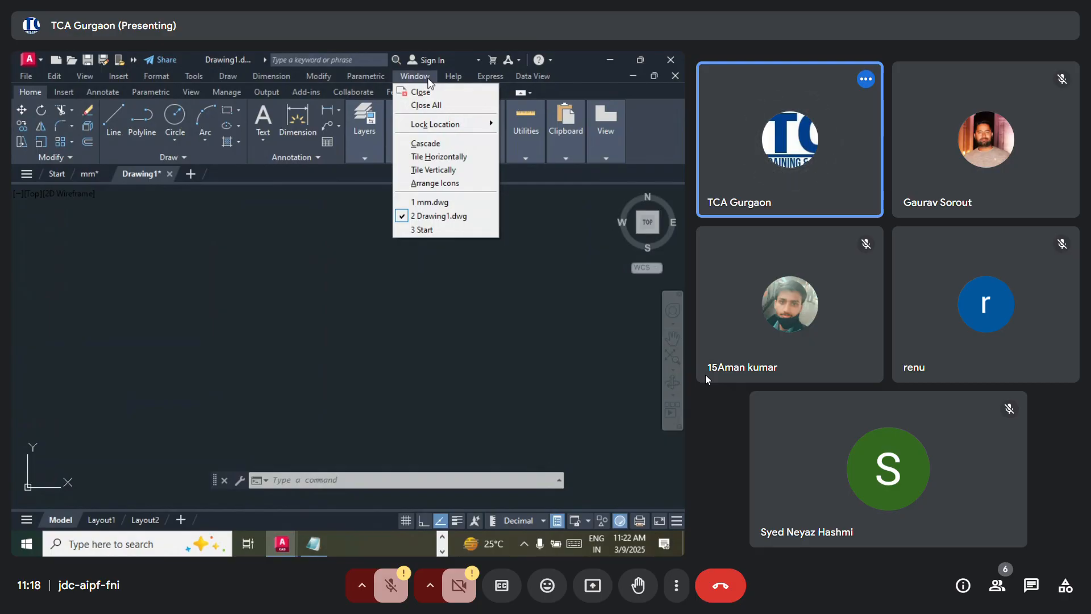
click(364, 263)
click(565, 335)
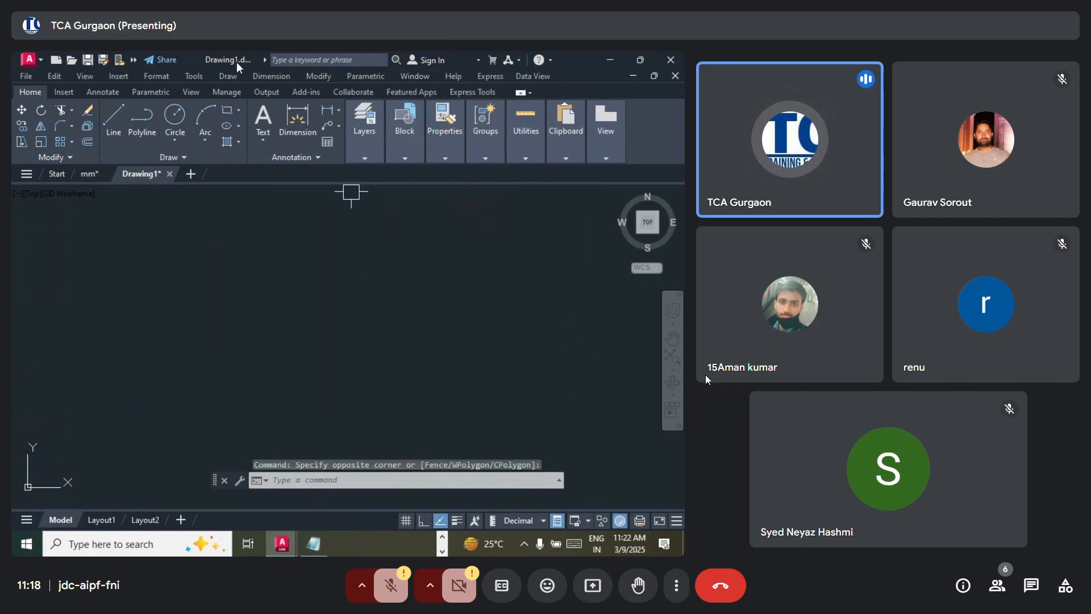
Step: Collapse the search field beside the drawing title and view the Quick Access Toolbar customization options
click(264, 59)
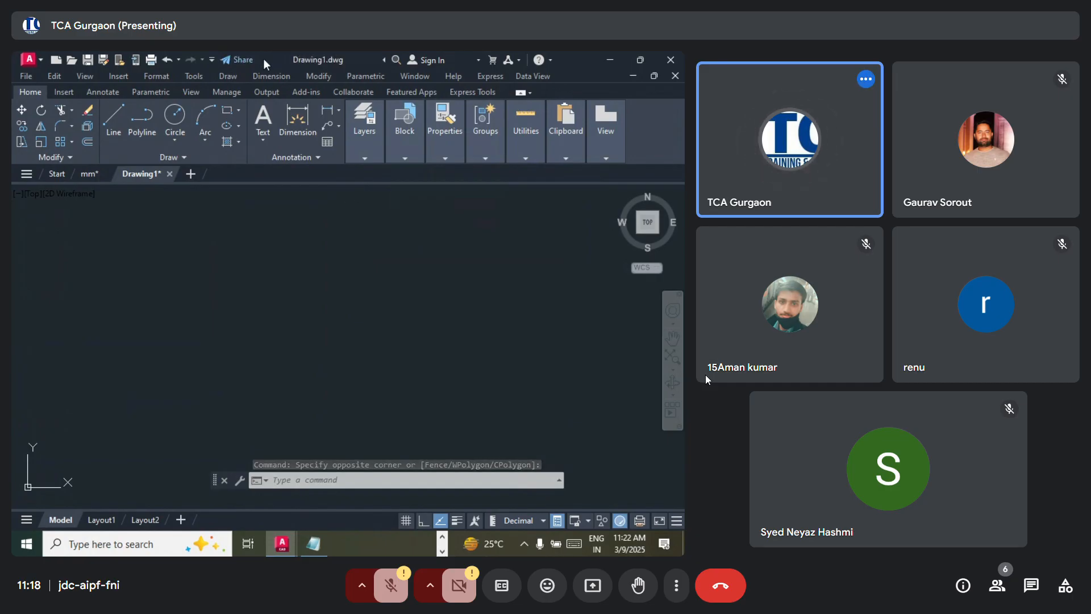
click(211, 60)
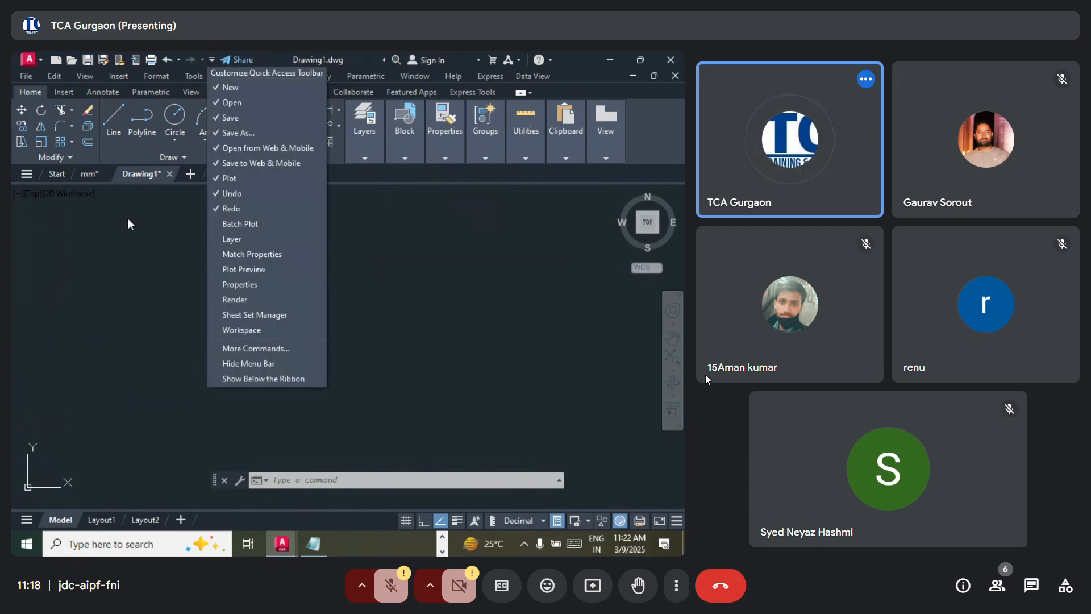
click(146, 285)
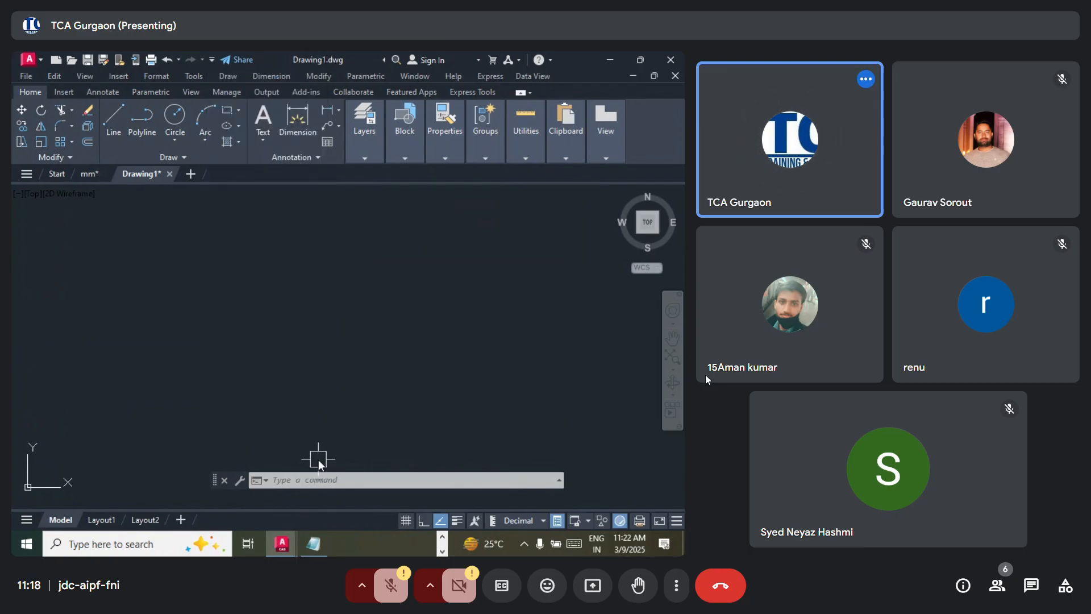
click(321, 539)
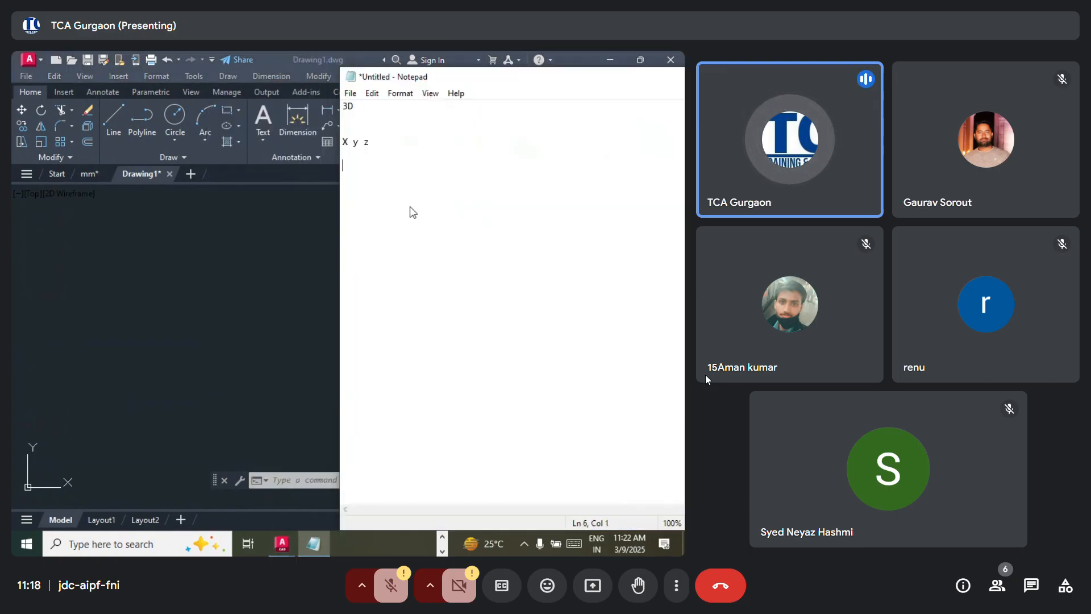
click(210, 228)
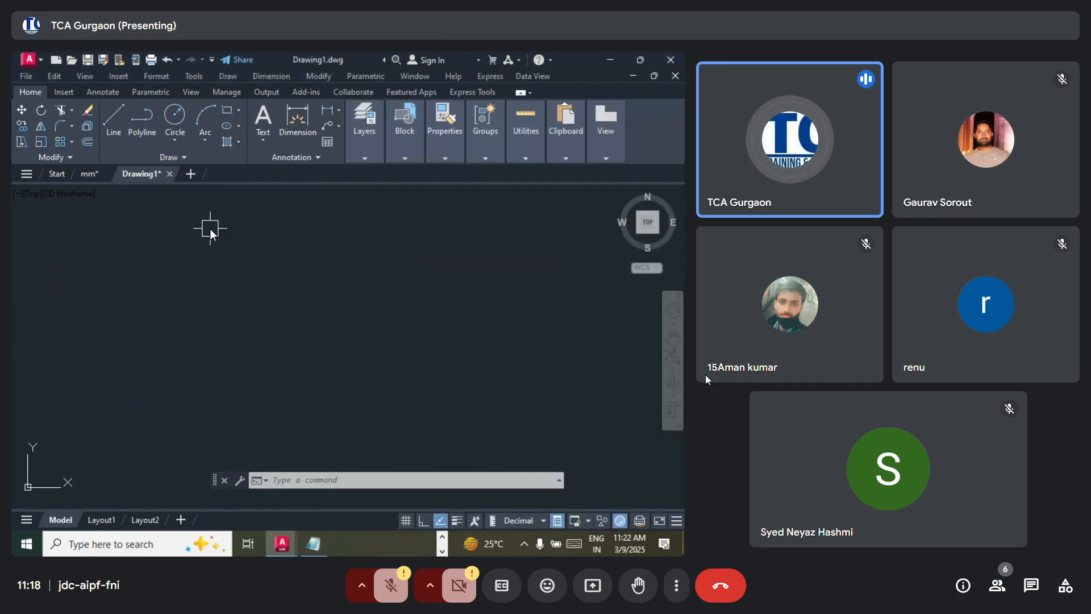
click(16, 194)
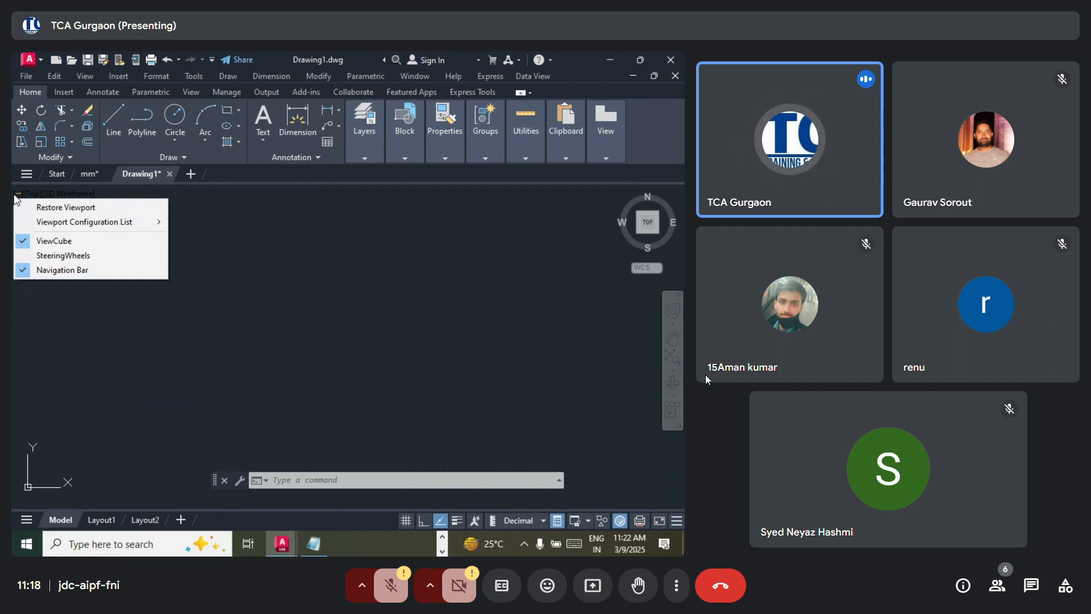
click(257, 247)
click(30, 277)
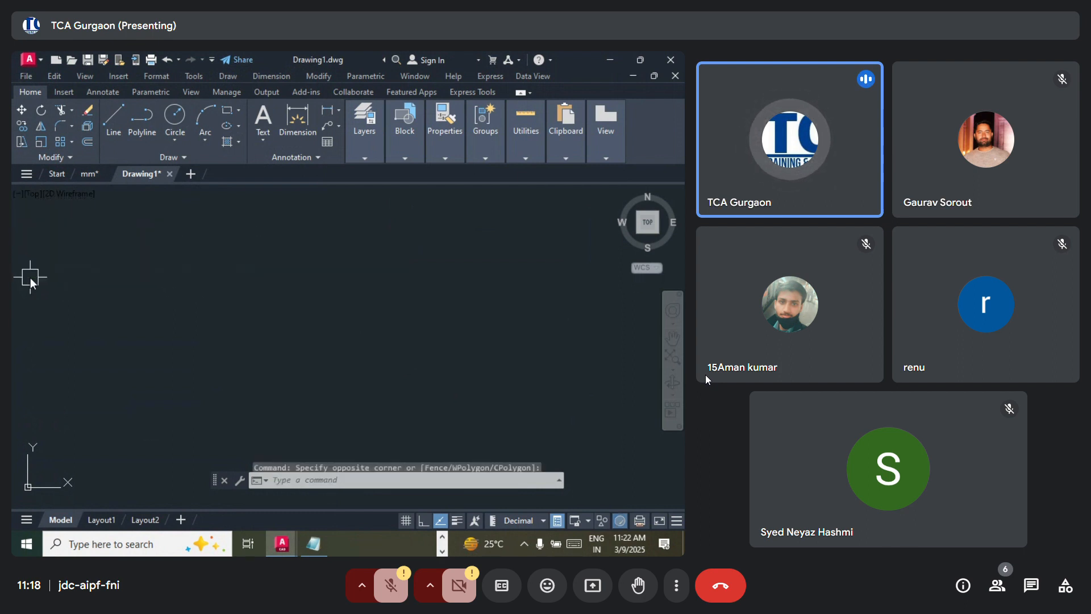
Step: Apply the Single viewport configuration to model space
click(18, 194)
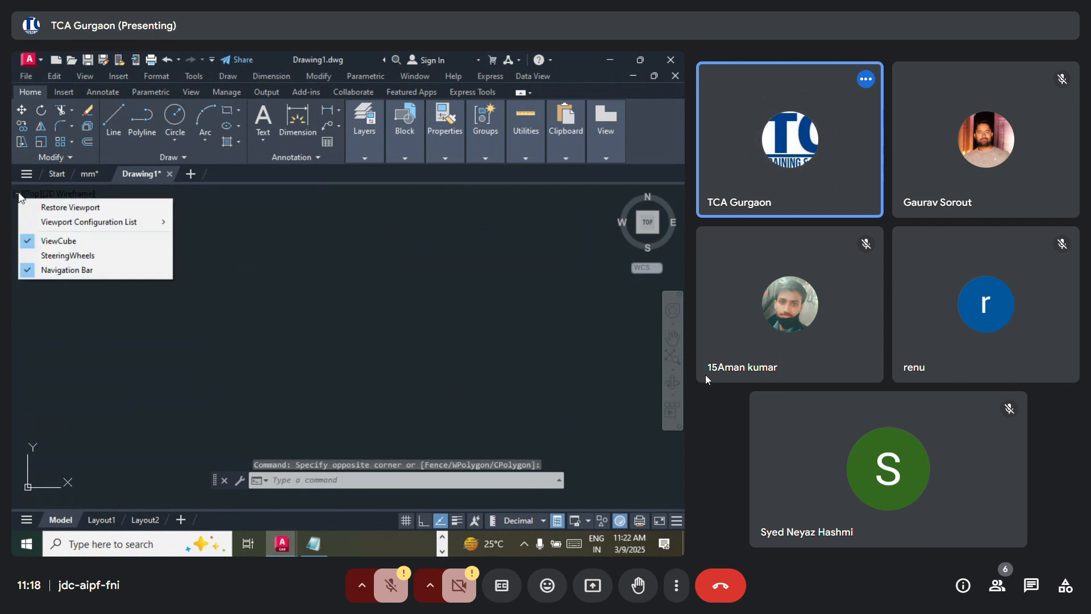
mouse_move(66, 223)
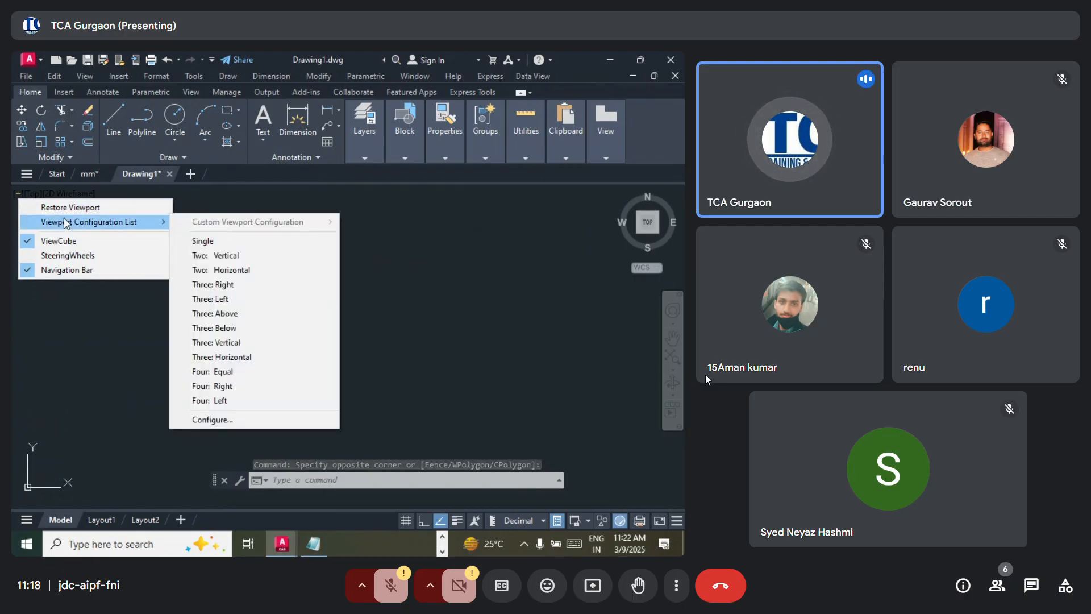
click(211, 241)
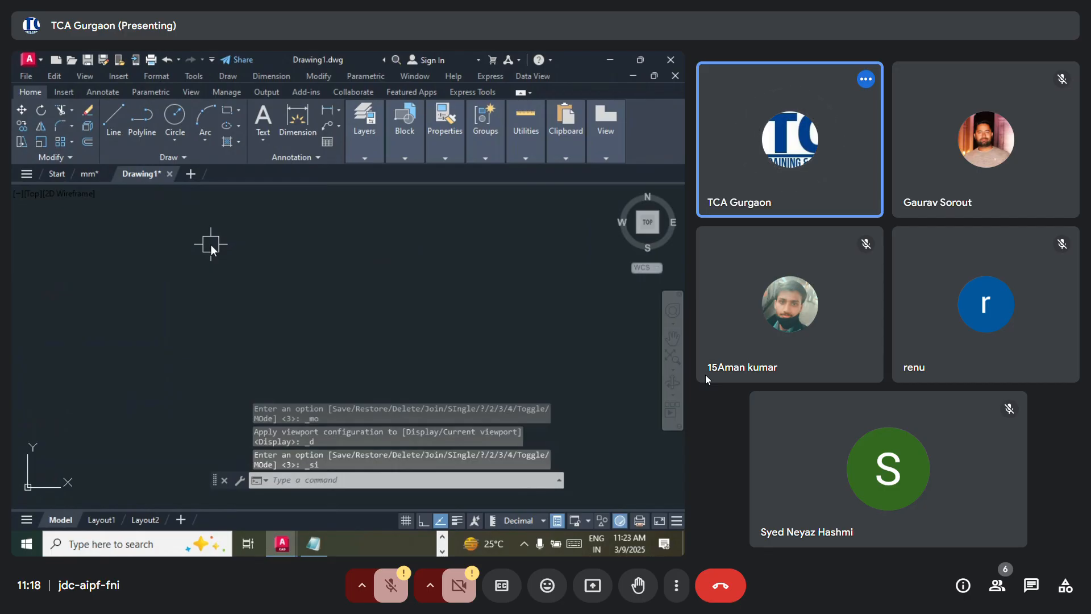
Step: Split model space into viewports with the Four: Equal configuration and activate the upper-left viewport
click(18, 193)
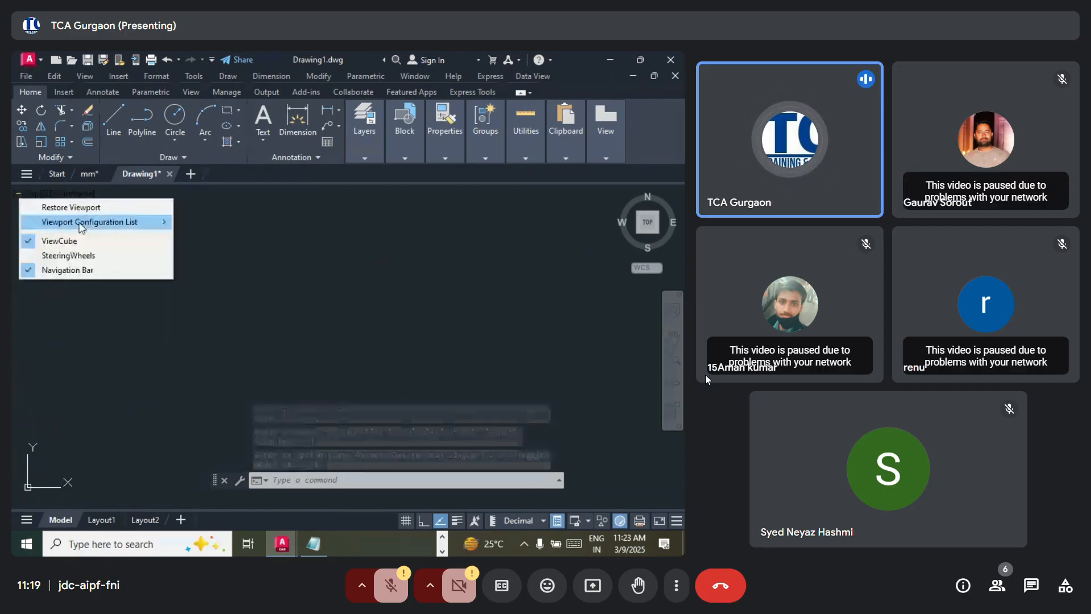
mouse_move(114, 222)
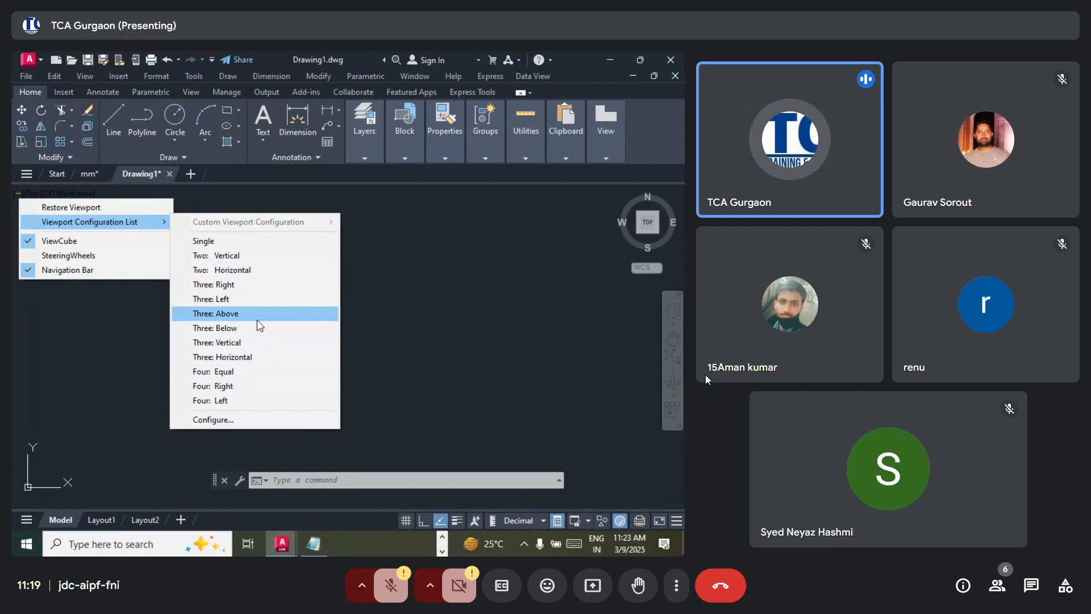
click(261, 372)
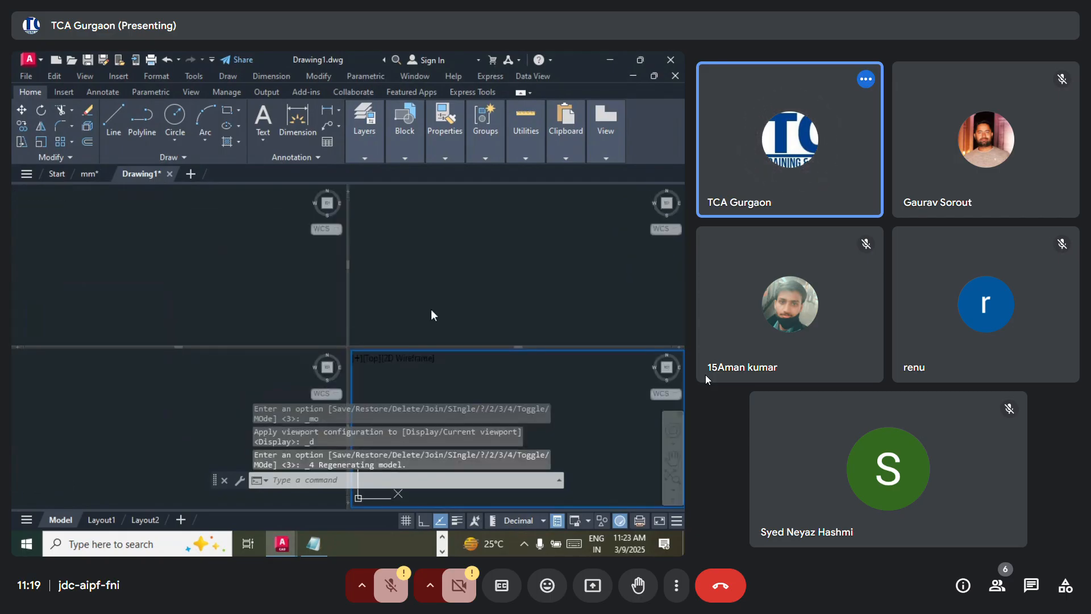
click(448, 309)
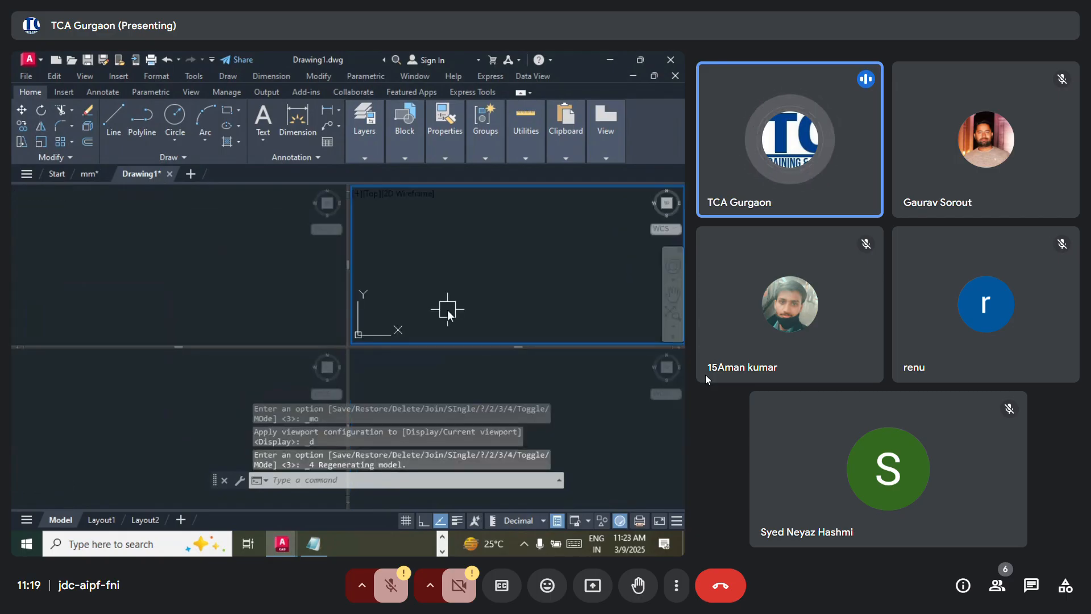
click(172, 240)
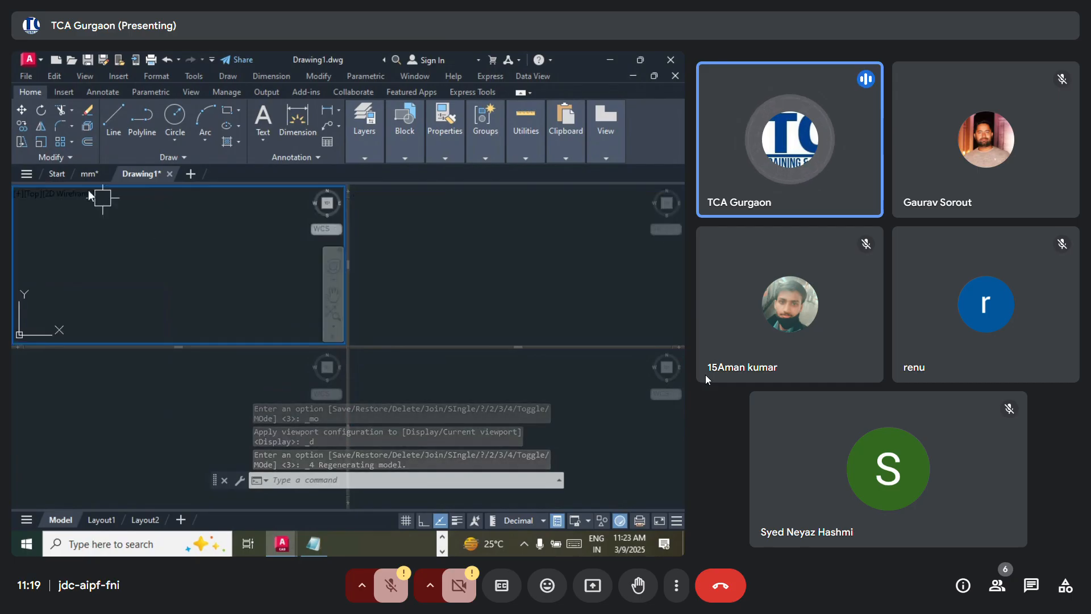
click(34, 193)
click(252, 244)
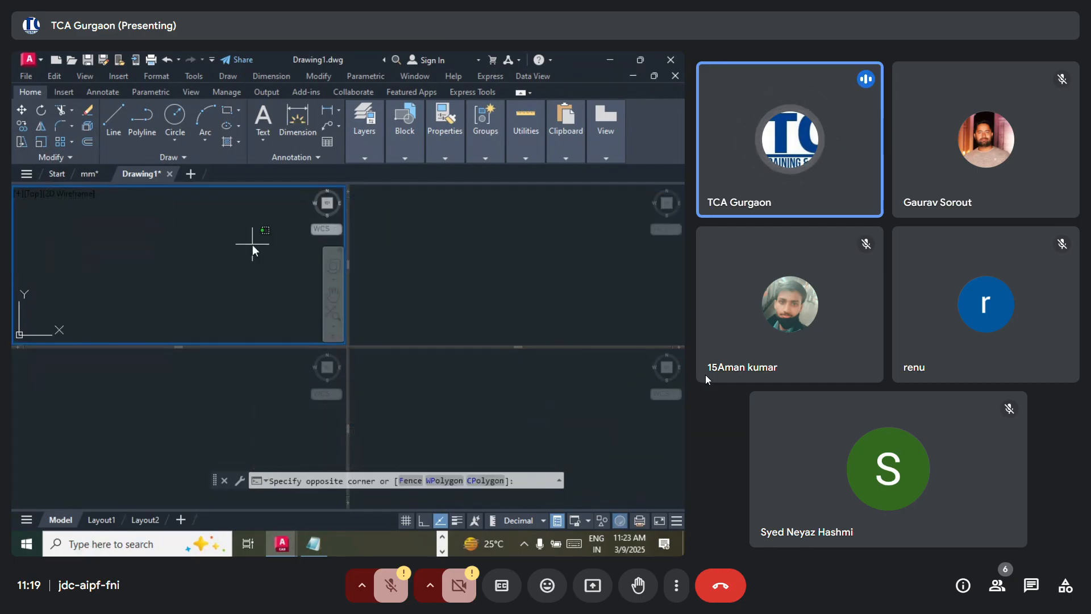
click(192, 301)
Step: Activate the lower-left viewport and set its view to Front
click(50, 383)
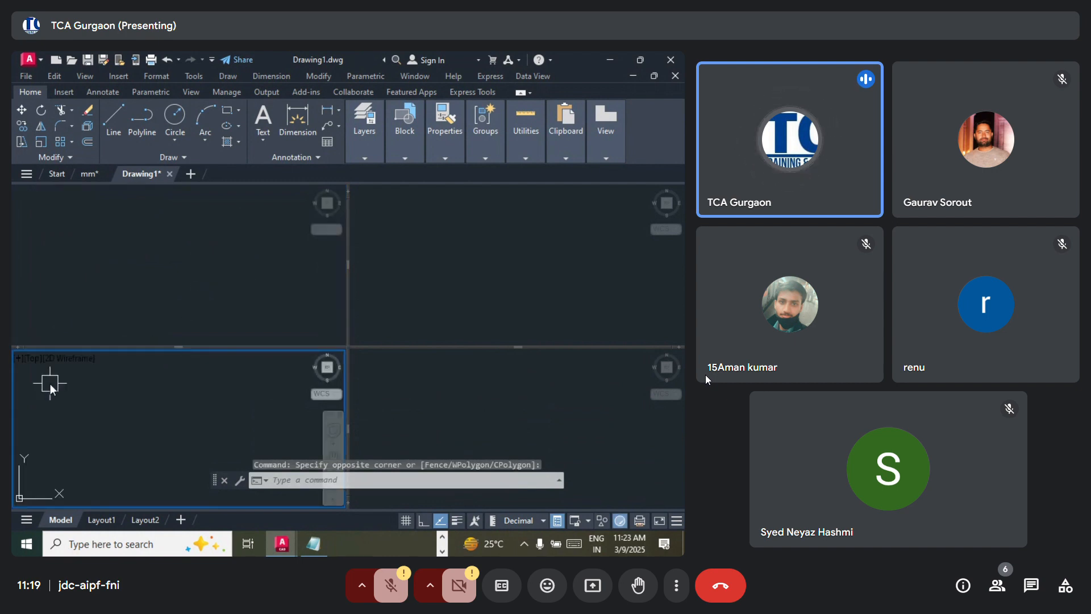
click(34, 358)
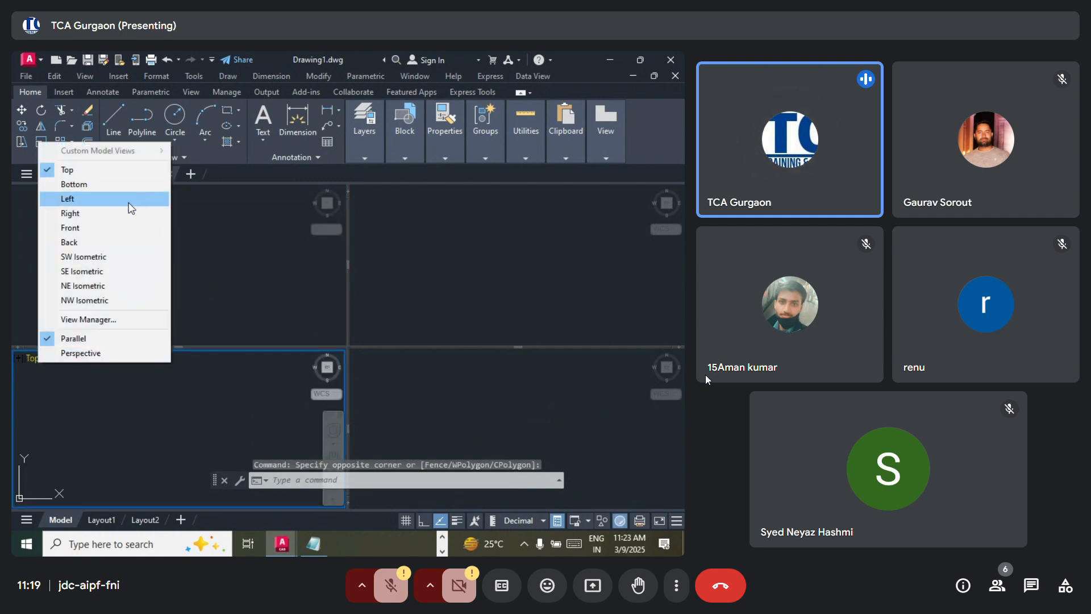
click(109, 227)
Step: Activate the upper-right viewport and set its view to Left
click(392, 267)
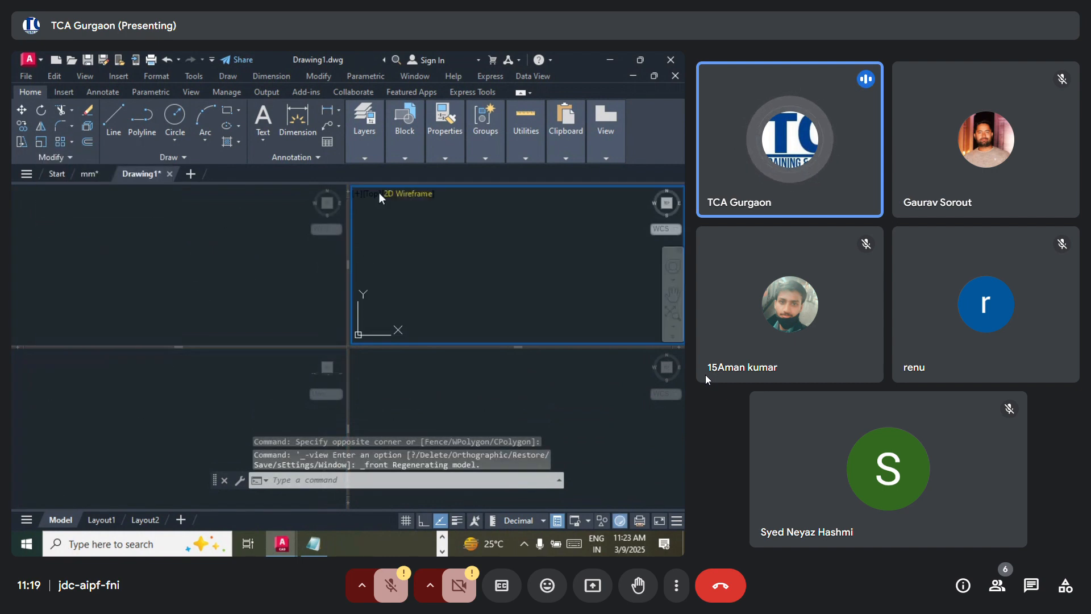
click(362, 193)
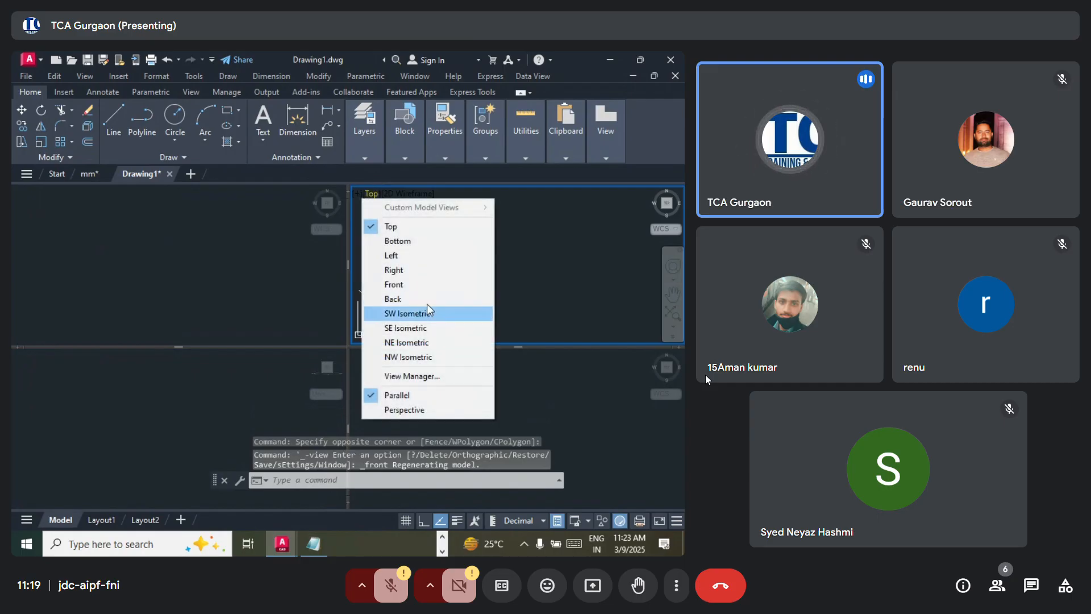
click(422, 257)
Step: Activate the lower-right viewport and set its view to SW Isometric
click(470, 408)
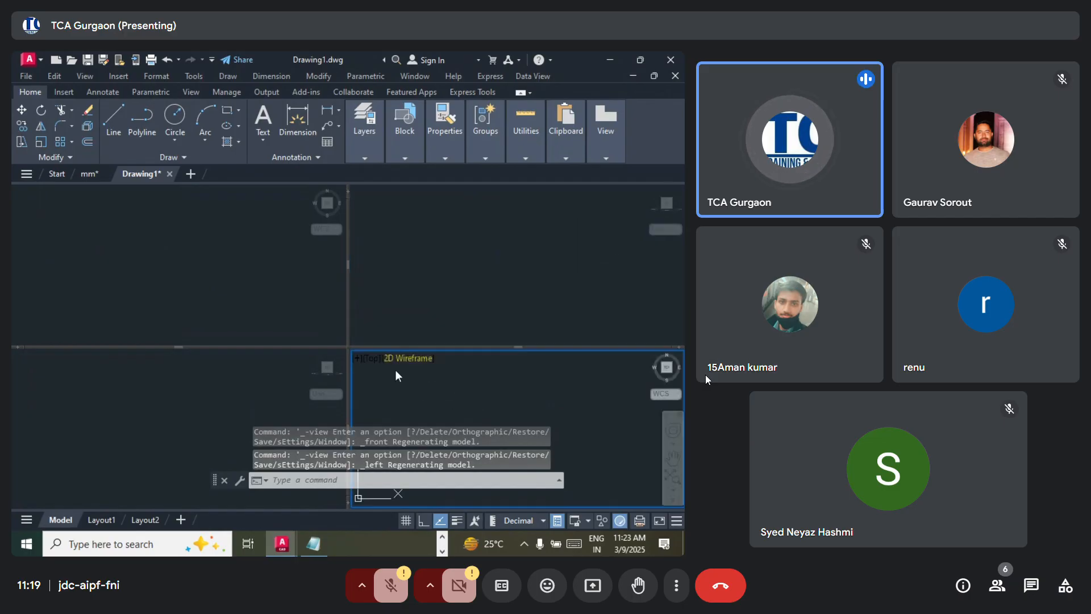
click(377, 363)
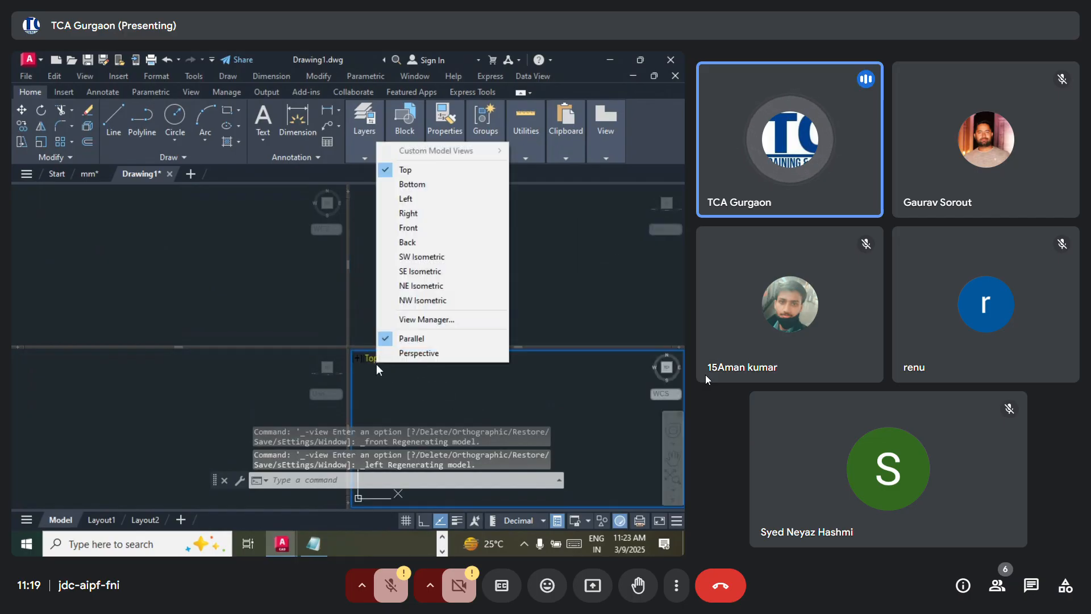
click(444, 251)
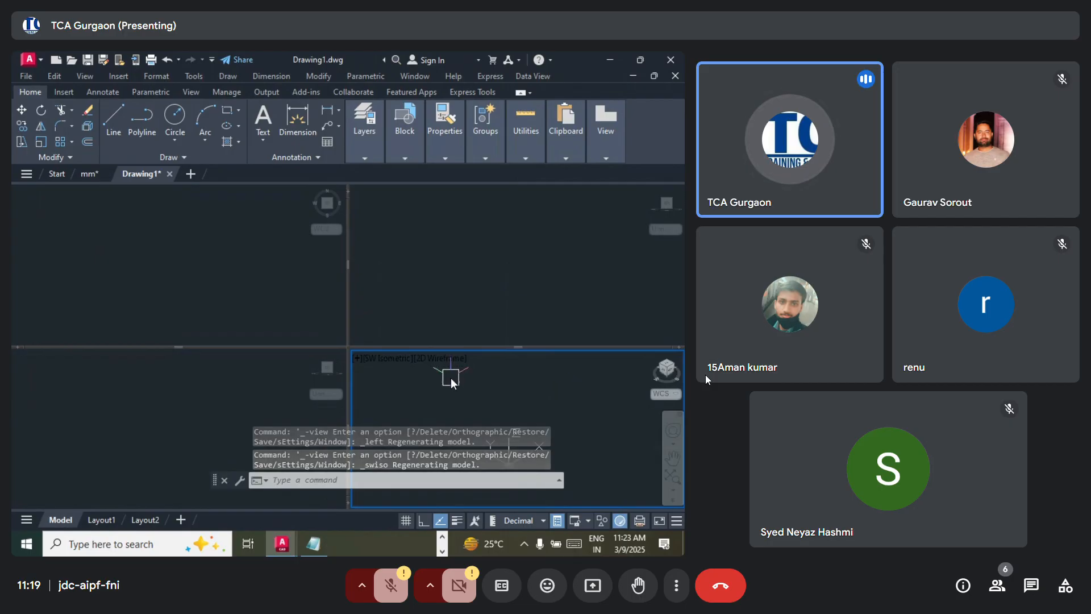
Step: Draw a solid box about 5.19 by 9.18 and 8.92 high in the SW Isometric viewport
text(BOX)
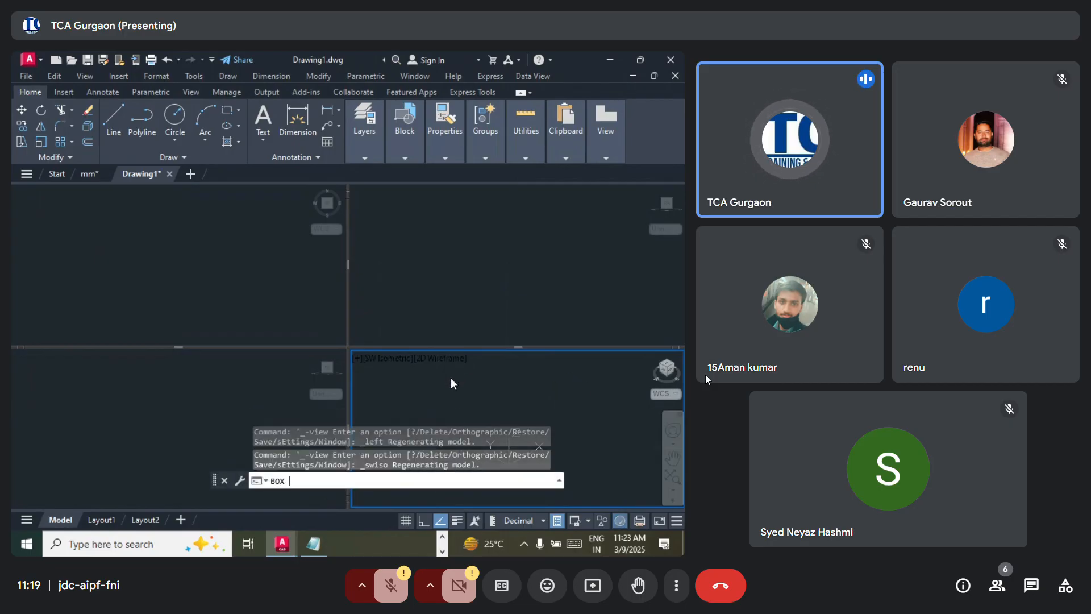
key(Return)
click(401, 422)
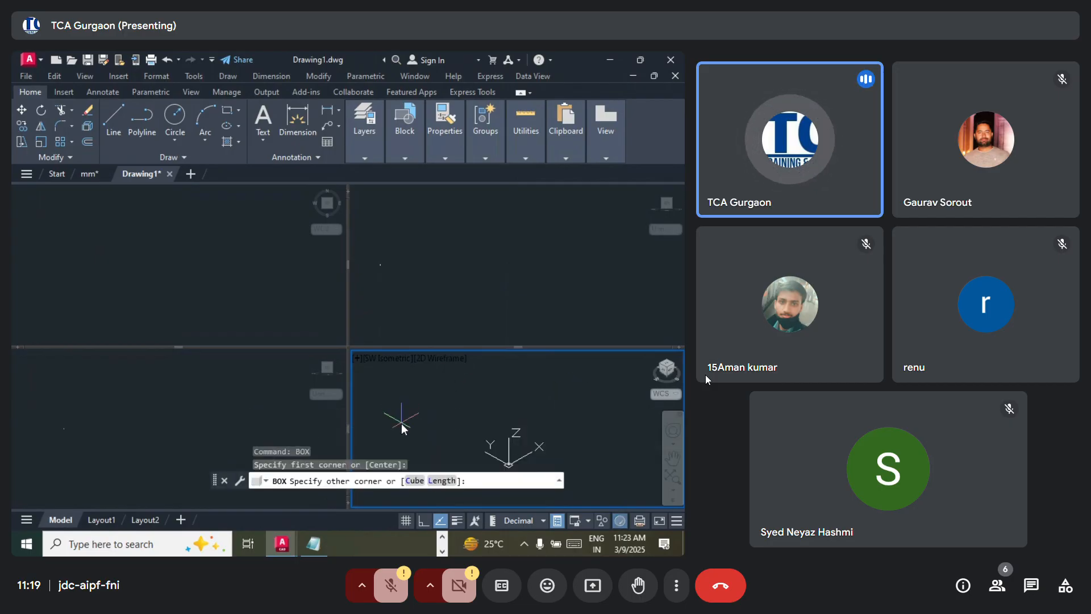
click(488, 442)
click(480, 378)
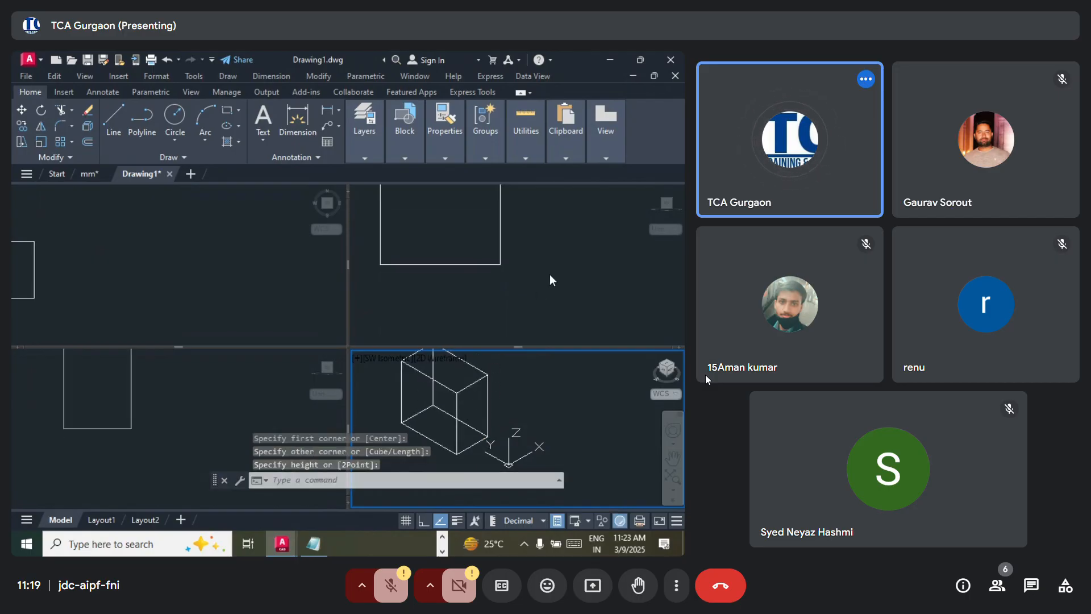
Step: Activate the Left, Top and Front viewports in turn to compare how the box appears in each
click(550, 275)
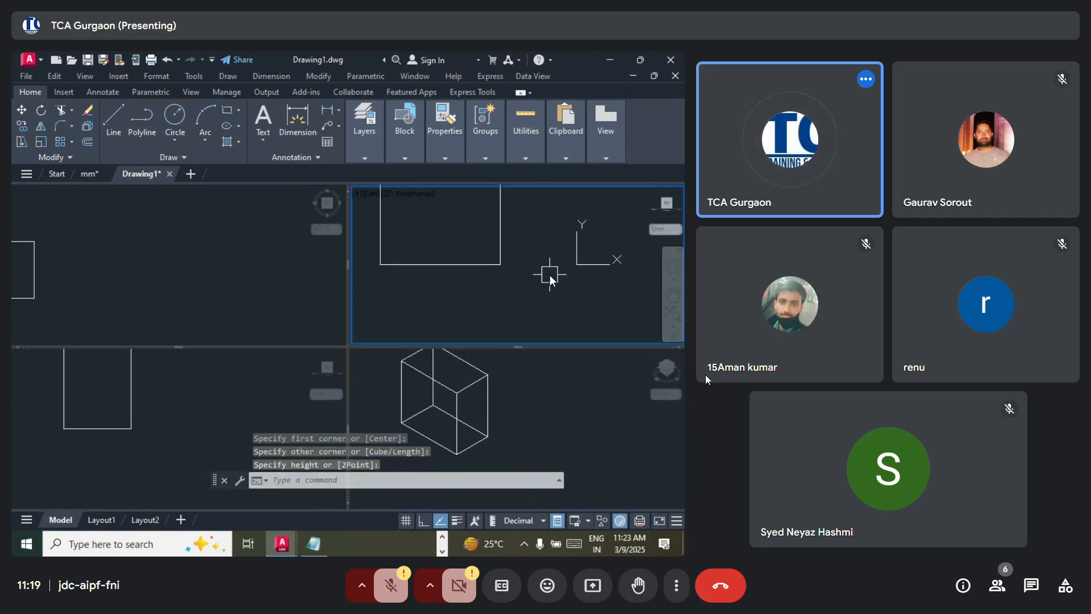
click(190, 276)
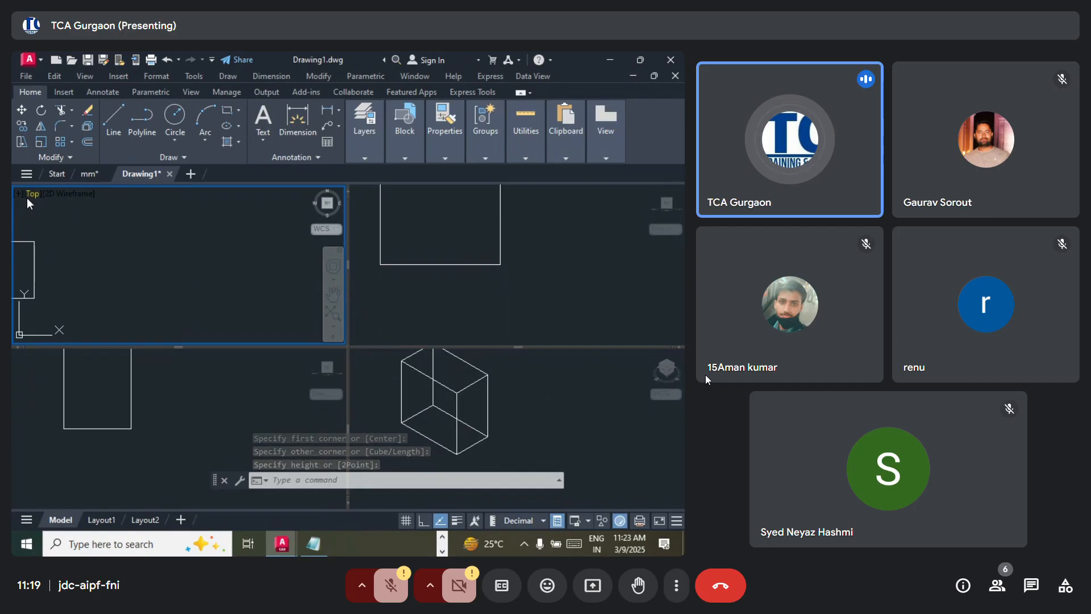
click(201, 382)
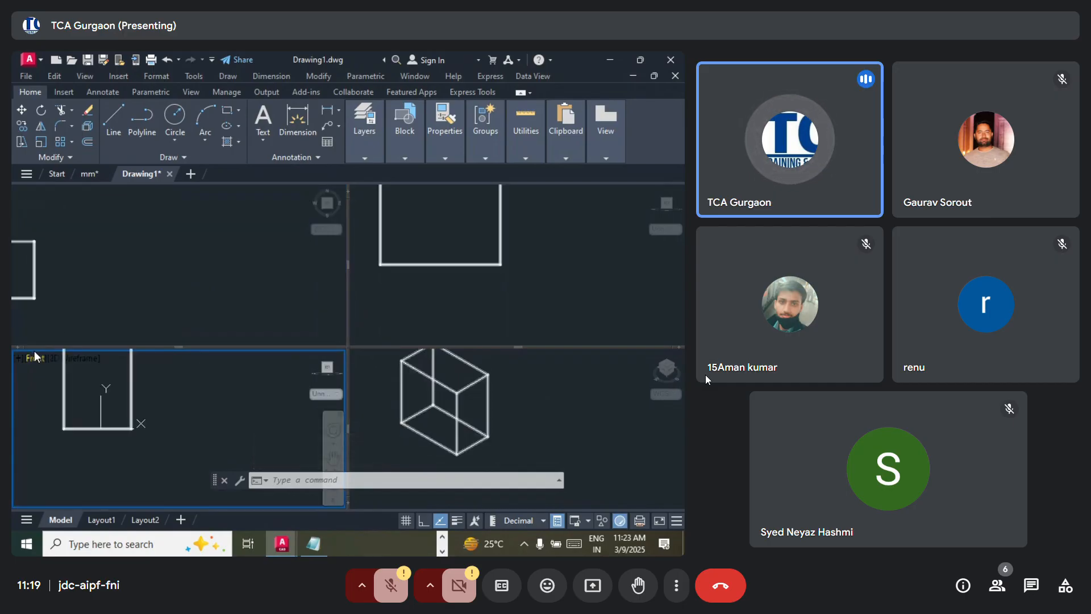
click(367, 291)
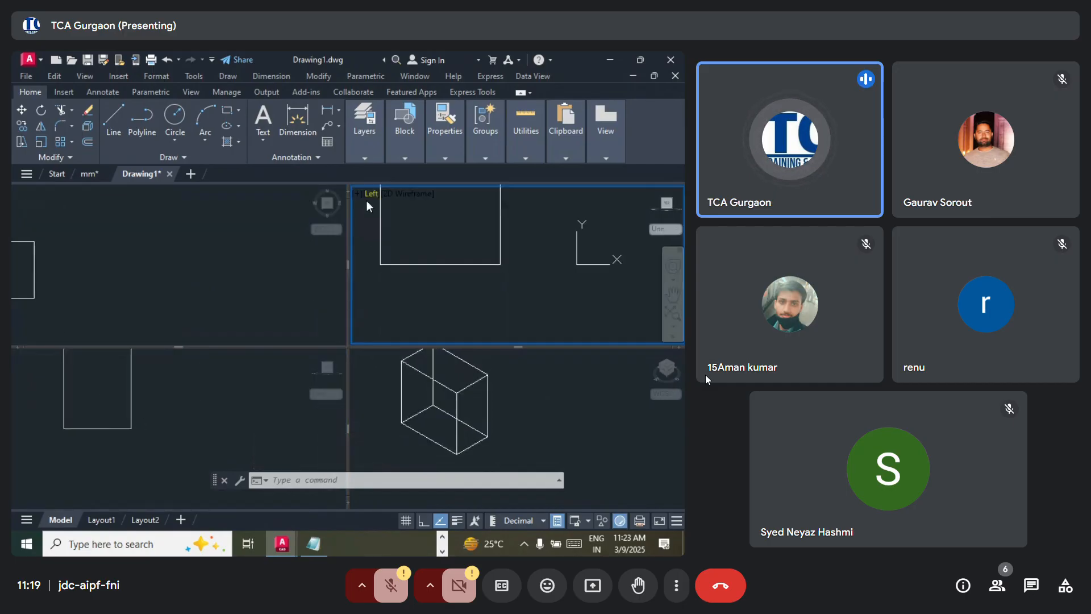
Step: Apply the Single viewport configuration from the SW Isometric viewport and delete the box
click(386, 391)
click(356, 359)
mouse_move(442, 392)
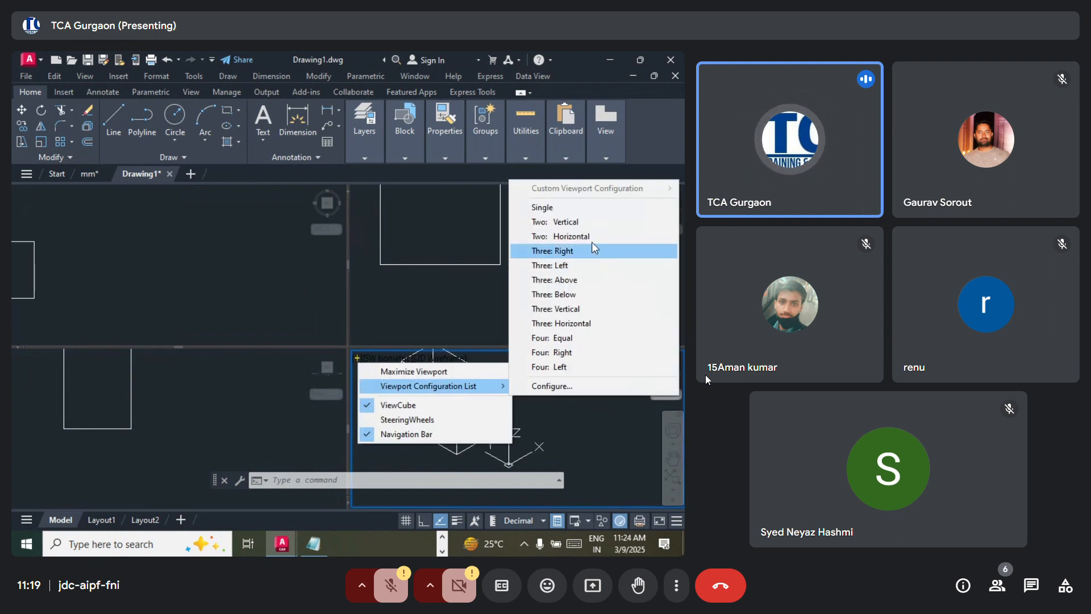
click(558, 207)
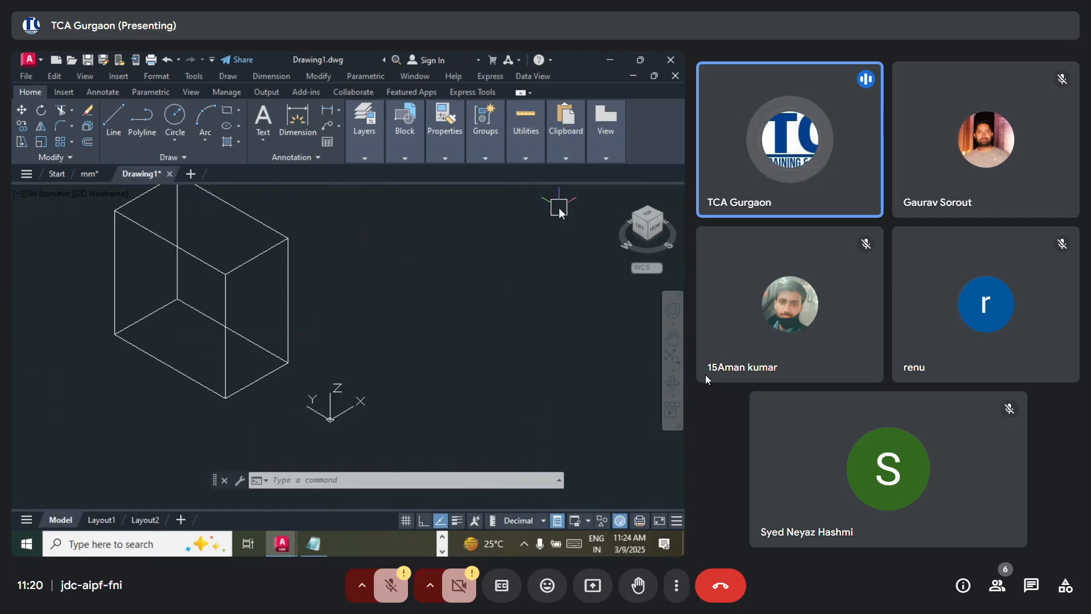
click(282, 246)
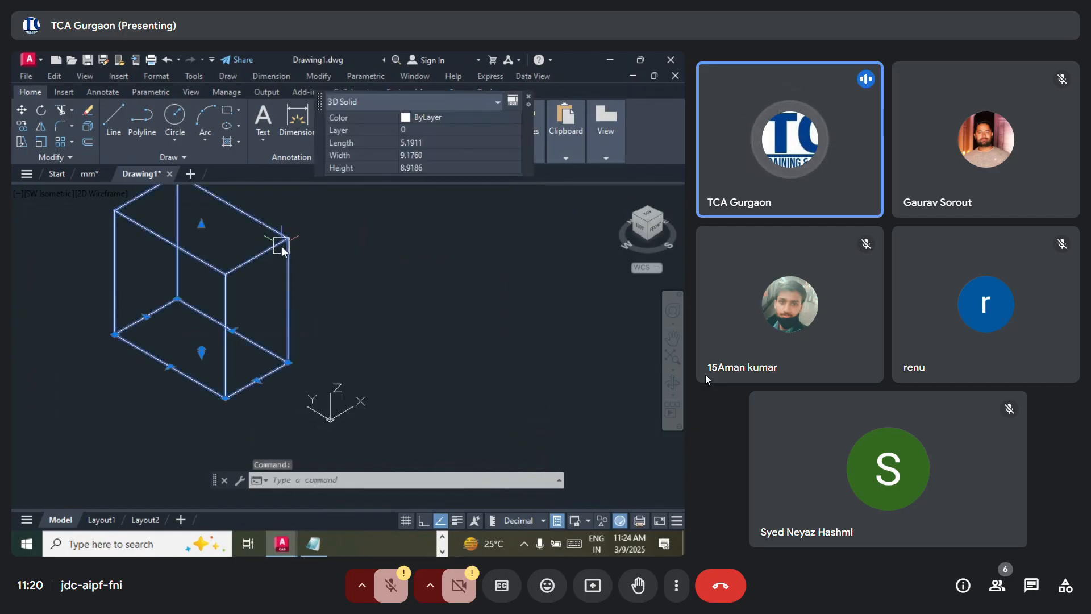
key(Delete)
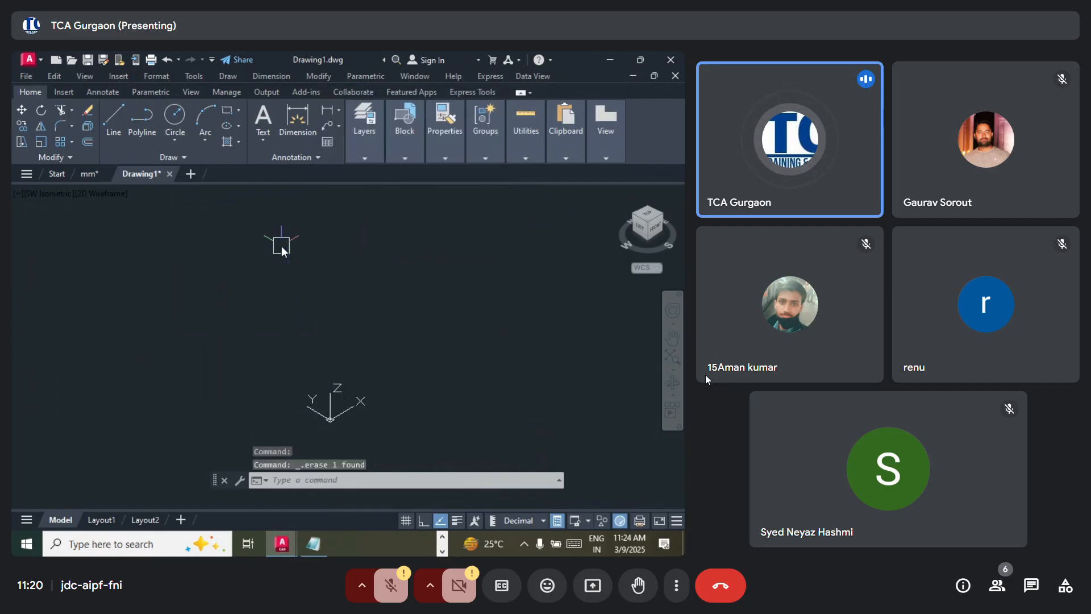
Step: Open the recent drawing Ruchi.dwg from the start page
click(88, 174)
click(57, 173)
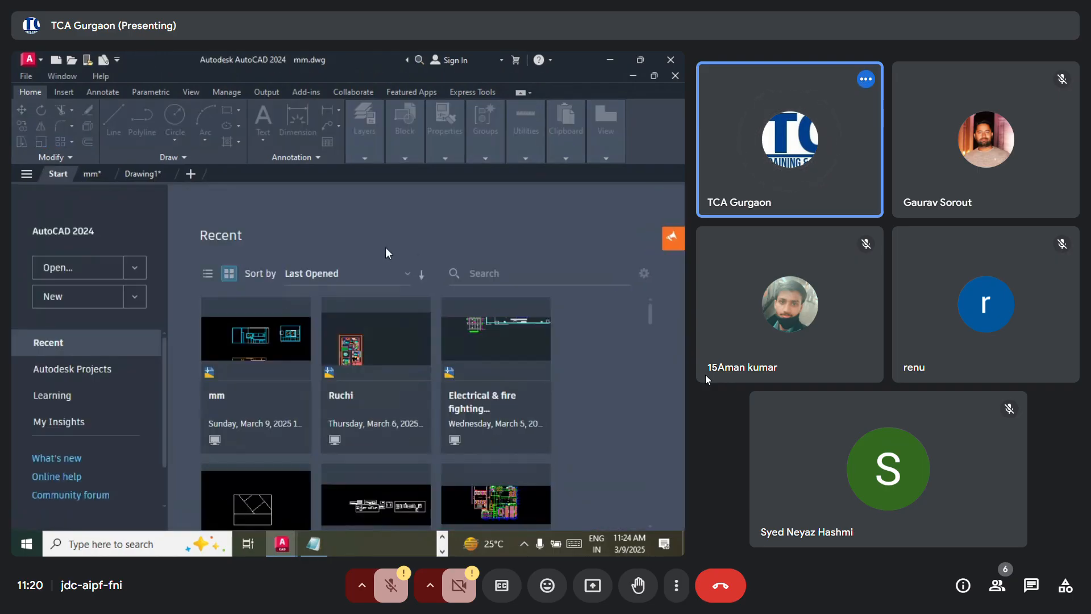
click(384, 361)
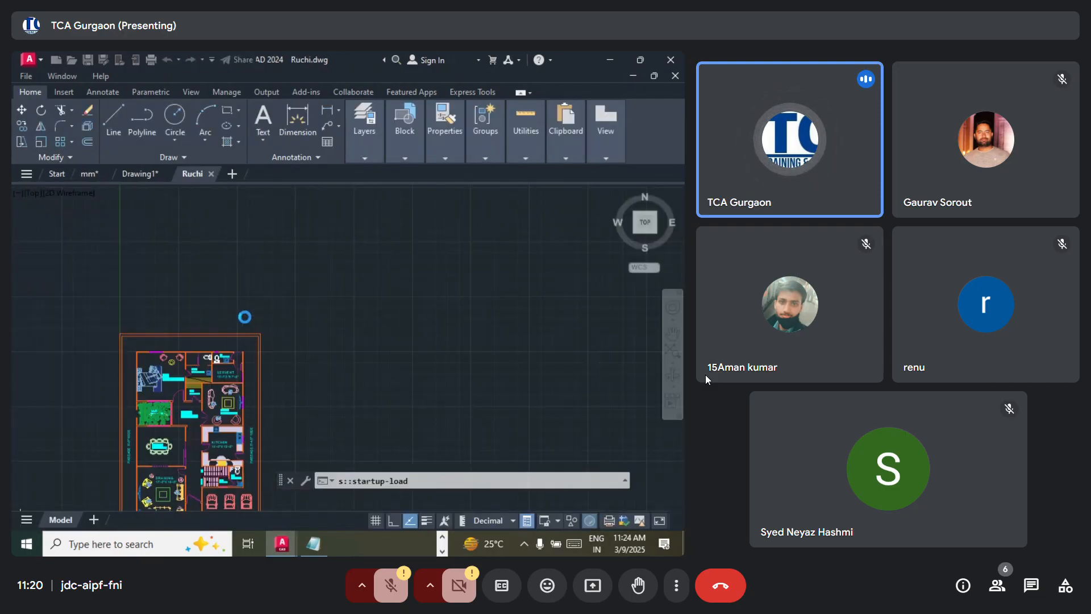
Step: Split the floor plan's model space into viewports with the Two: Vertical configuration
click(20, 194)
mouse_move(80, 226)
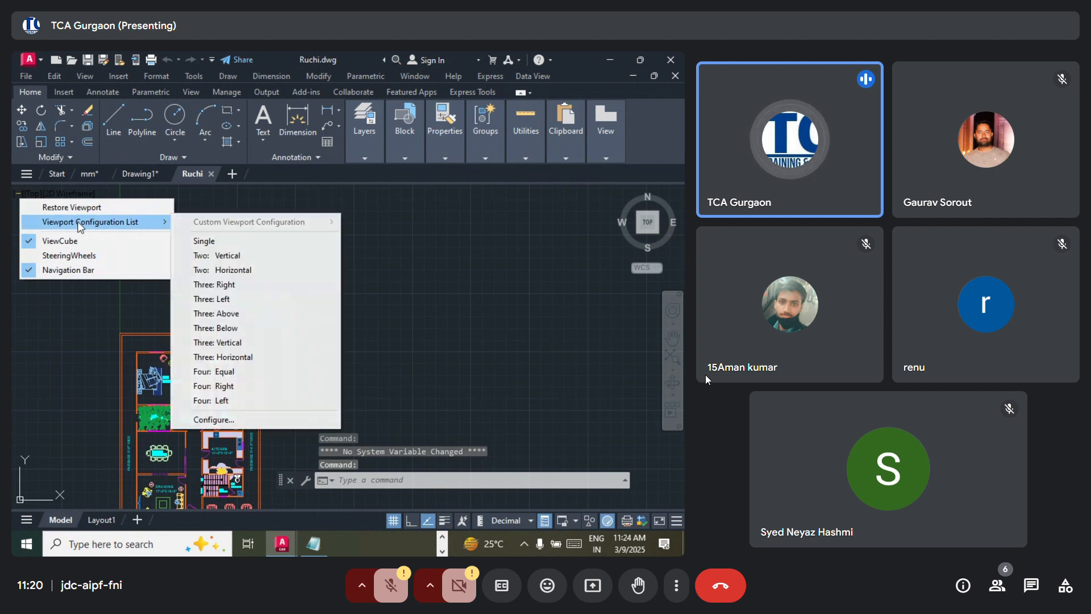
click(219, 256)
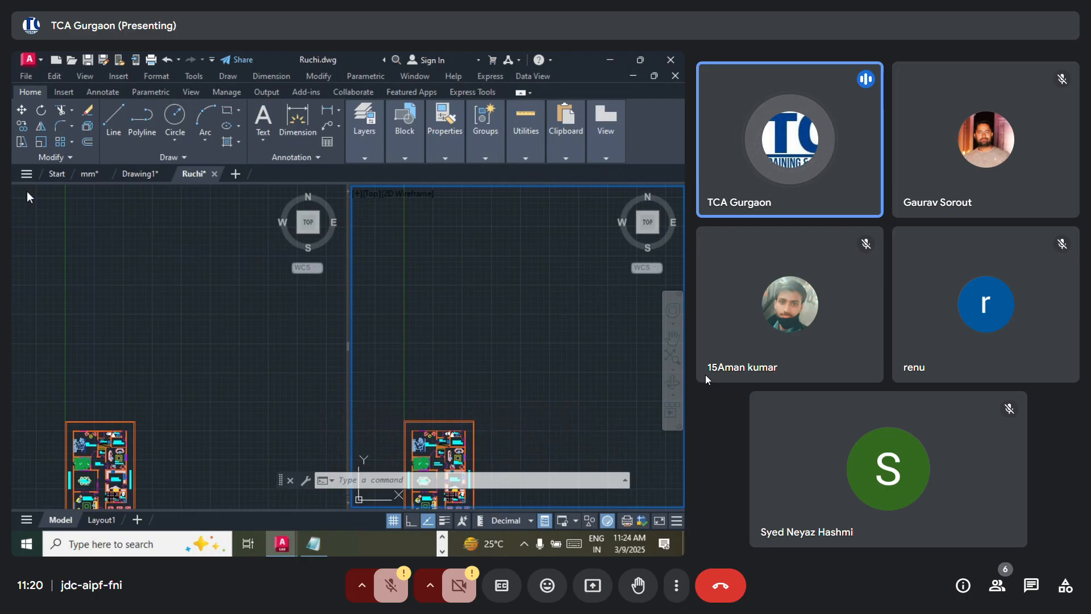
Step: Set the right viewport to the SW Isometric view with the Realistic visual style
click(372, 194)
click(435, 314)
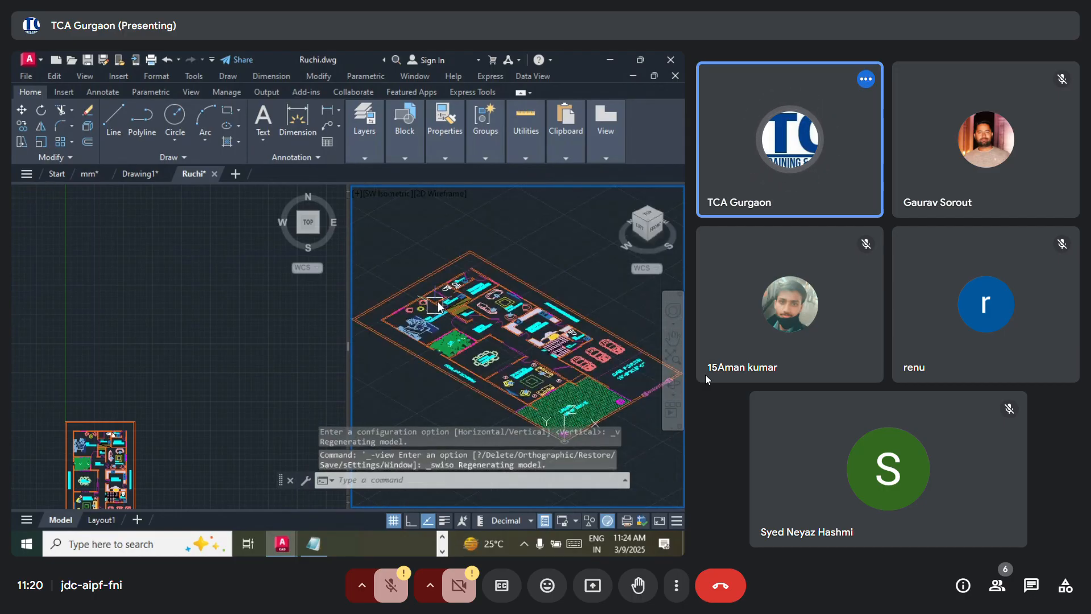
click(432, 190)
click(486, 268)
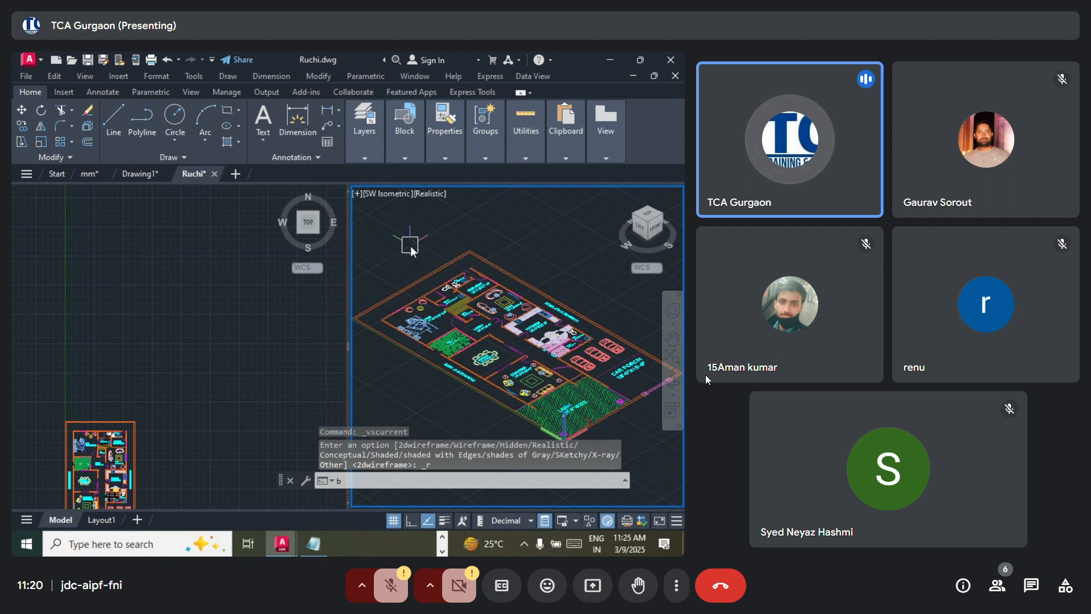
Step: Draw a solid box about 184.5 by 90.5 and 120.8 high beside the floor plan in the SW Isometric viewport
text(box)
key(Return)
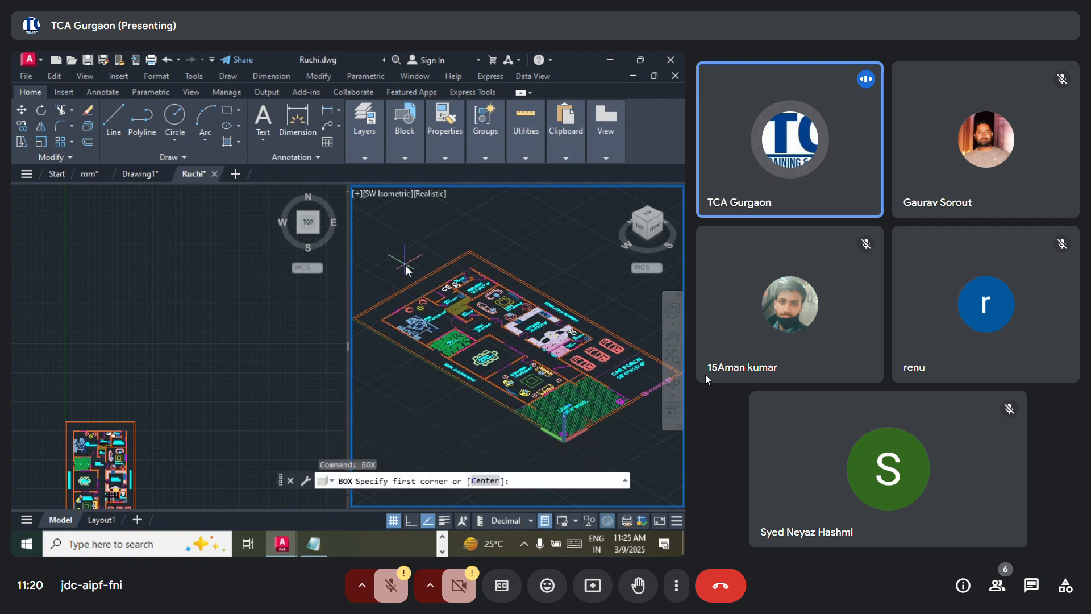
click(401, 269)
click(454, 260)
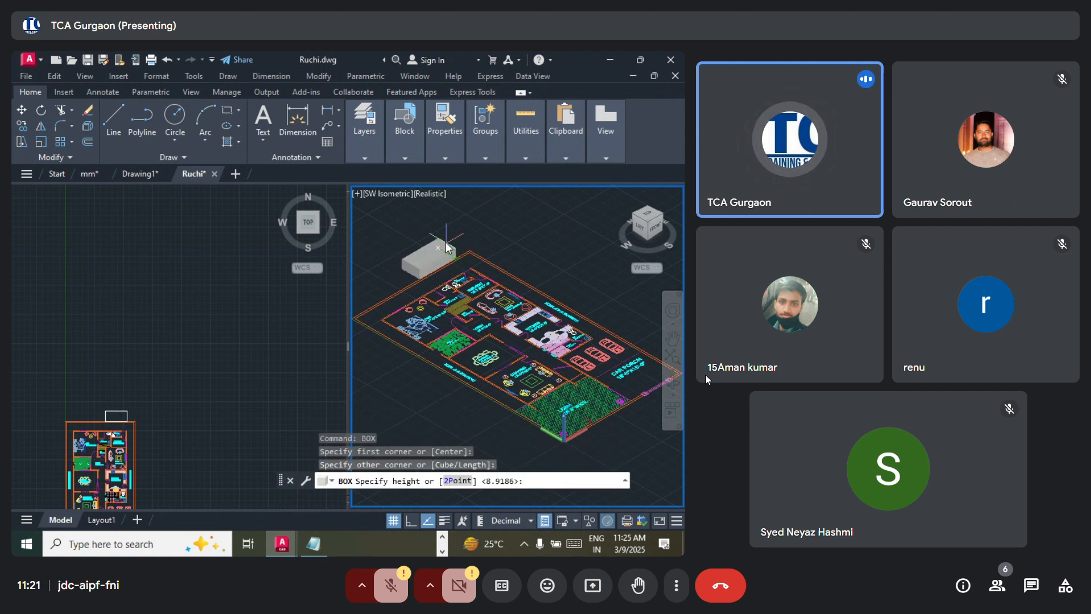
click(440, 232)
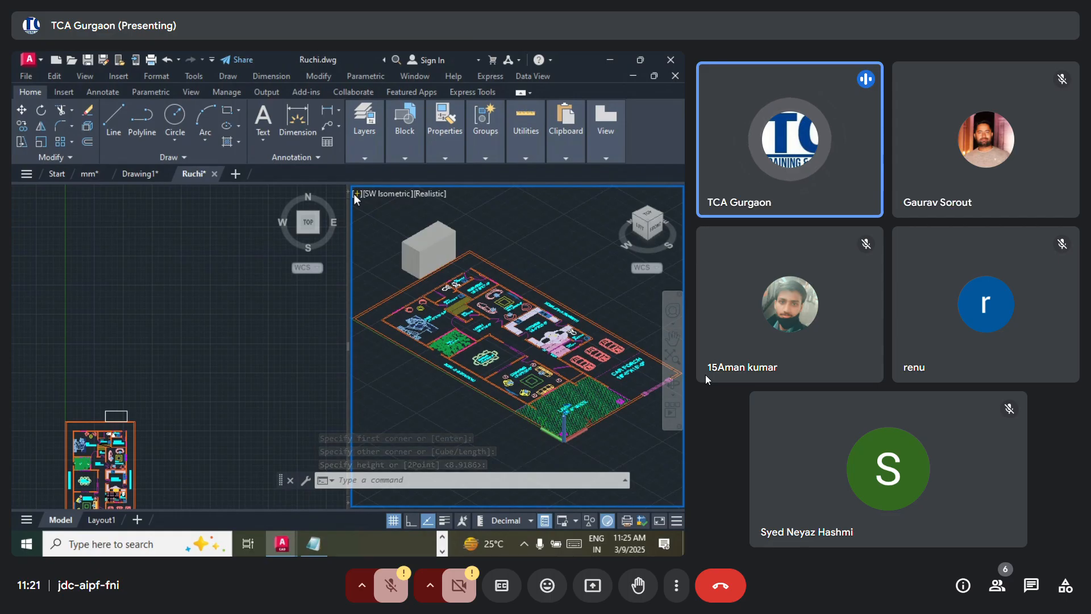
Step: Review the available views for the right viewport and delete the box beside the floor plan
click(382, 192)
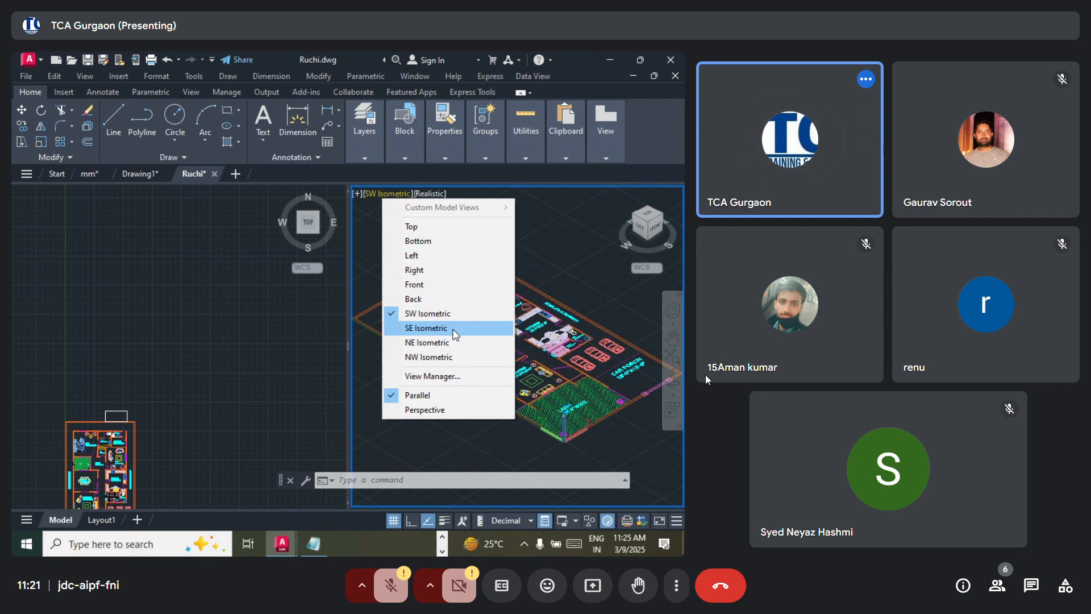
click(545, 250)
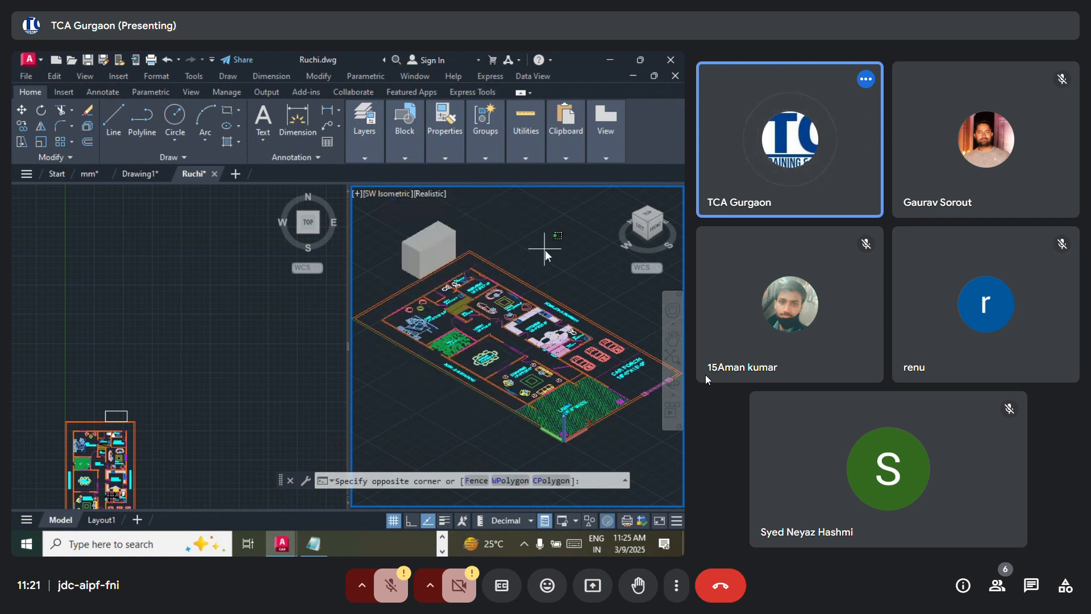
click(461, 229)
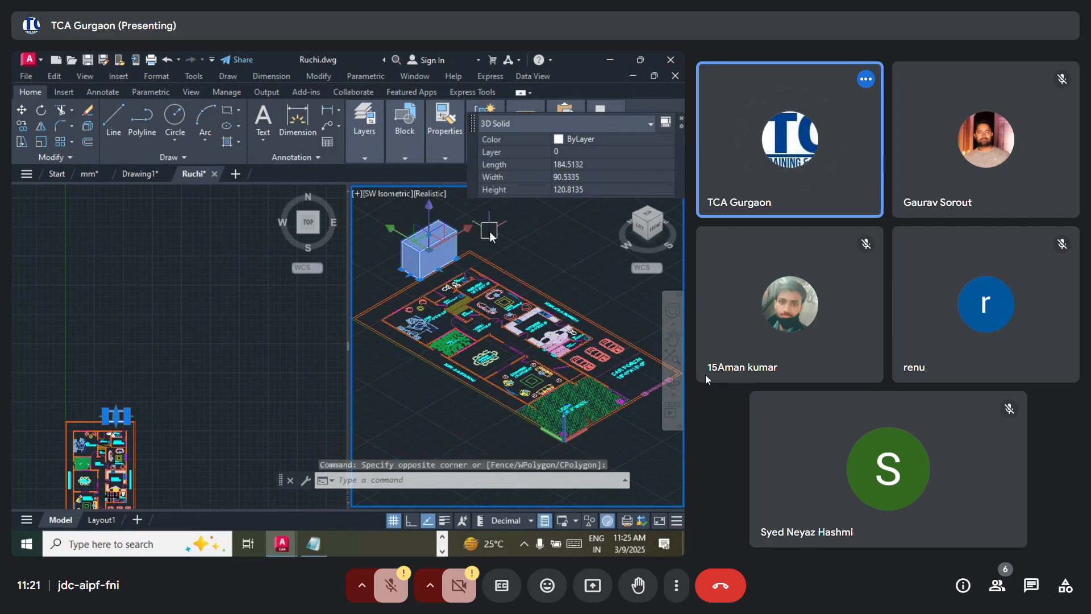
key(Delete)
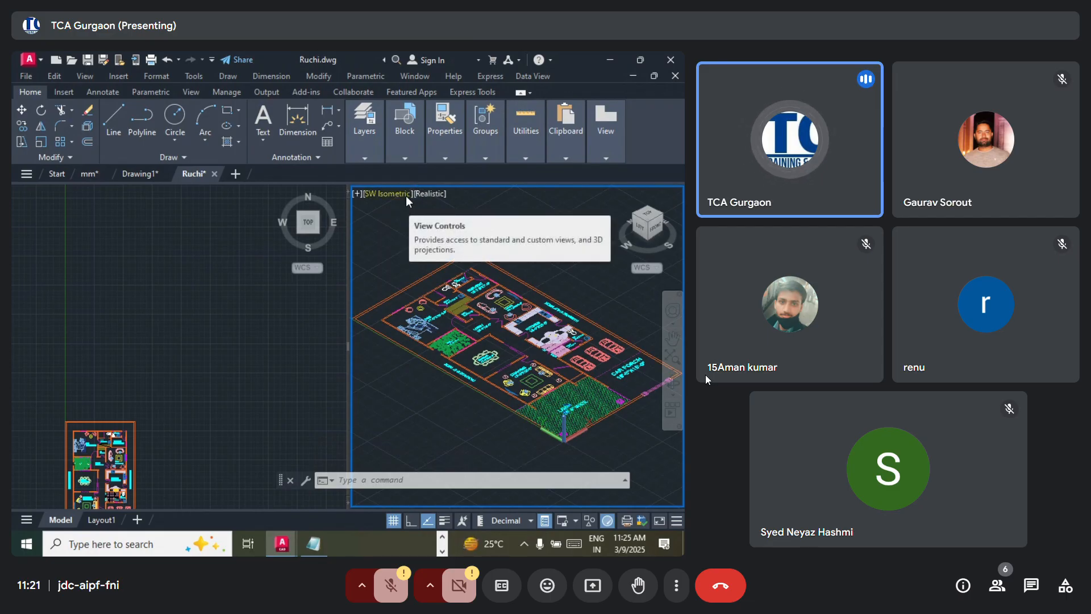
Step: Switch to the open Notepad note and add the line "View Port----two vertical" followed by blank lines
click(311, 544)
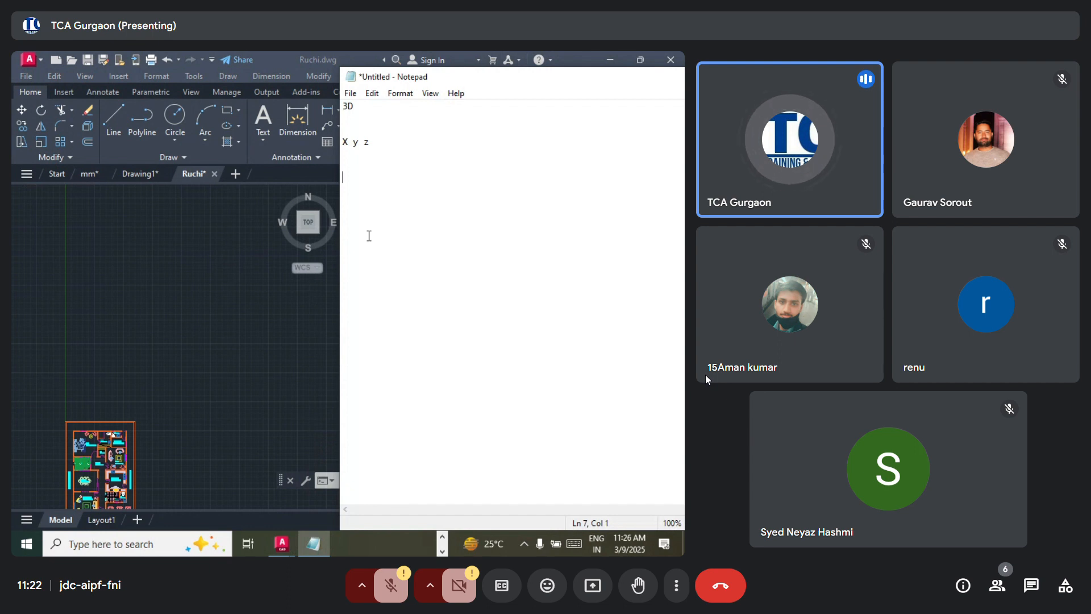
text(View )
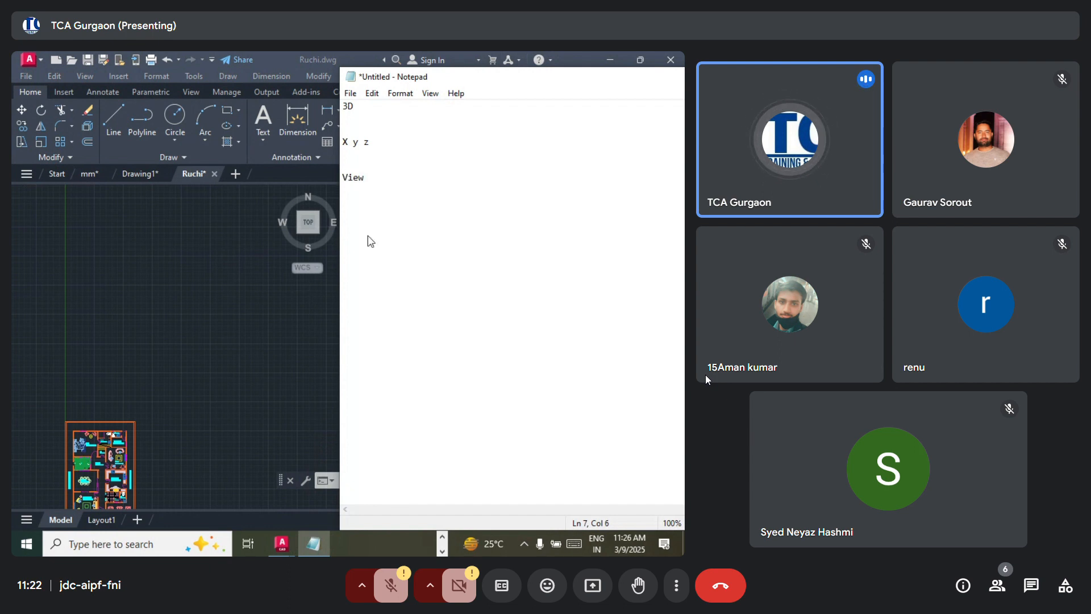
text(Port)
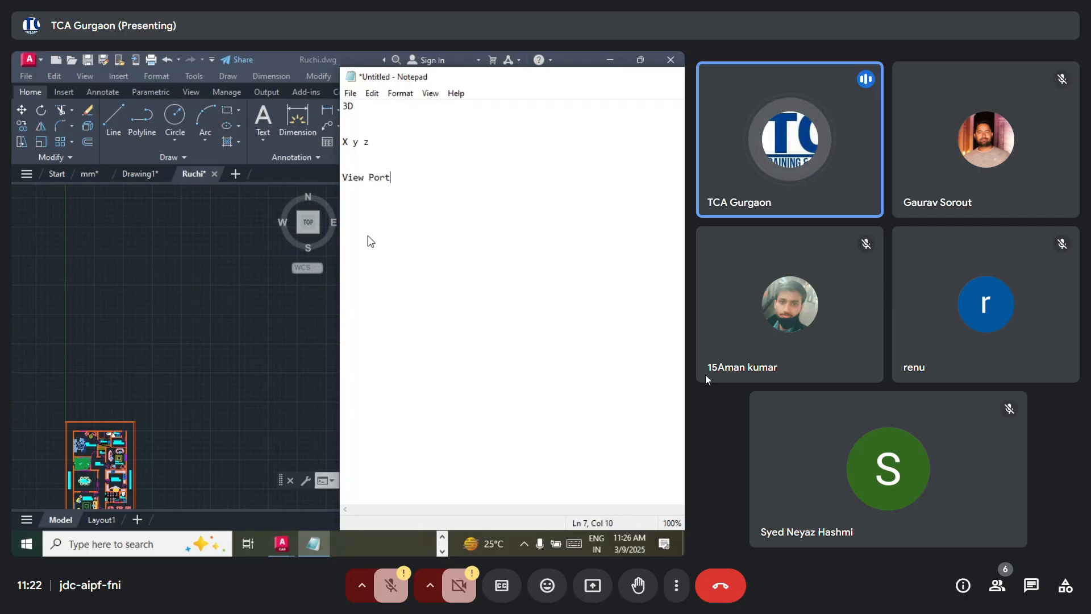
text(----two vertical)
key(Return)
key(Return)
key(Return)
key(Return)
key(Return)
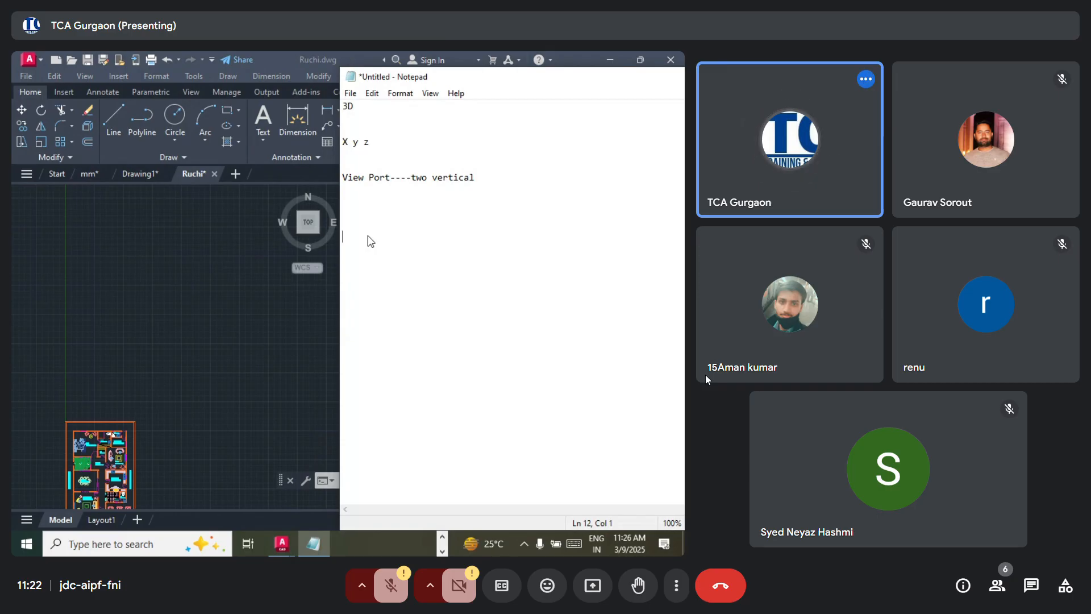
Step: Add the line "3d view--two sw isometric" to the note, followed by blank lines
text(3d views)
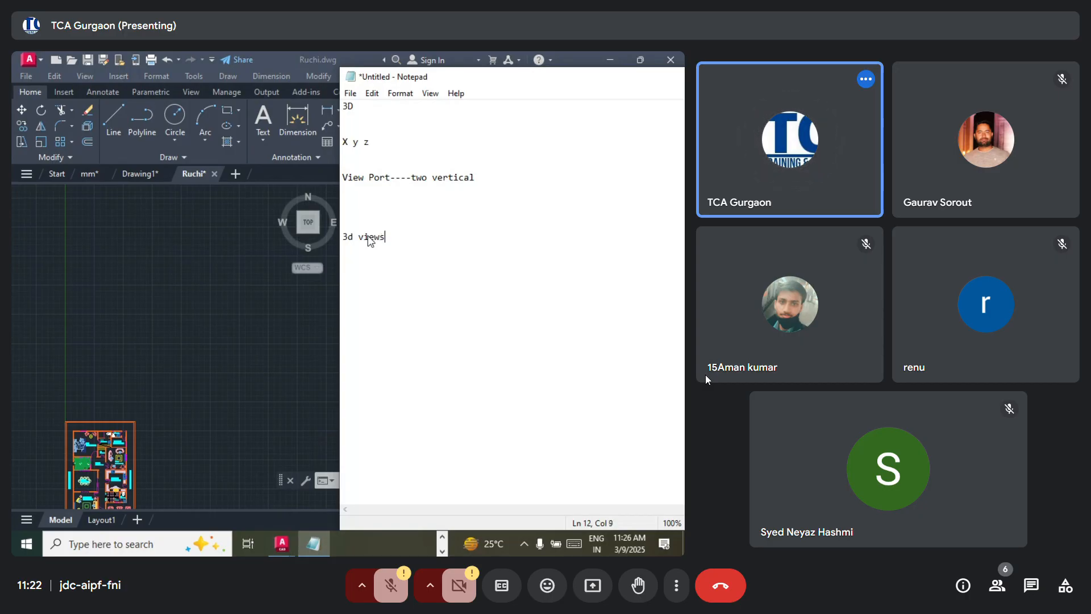
key(BackSpace)
text(--)
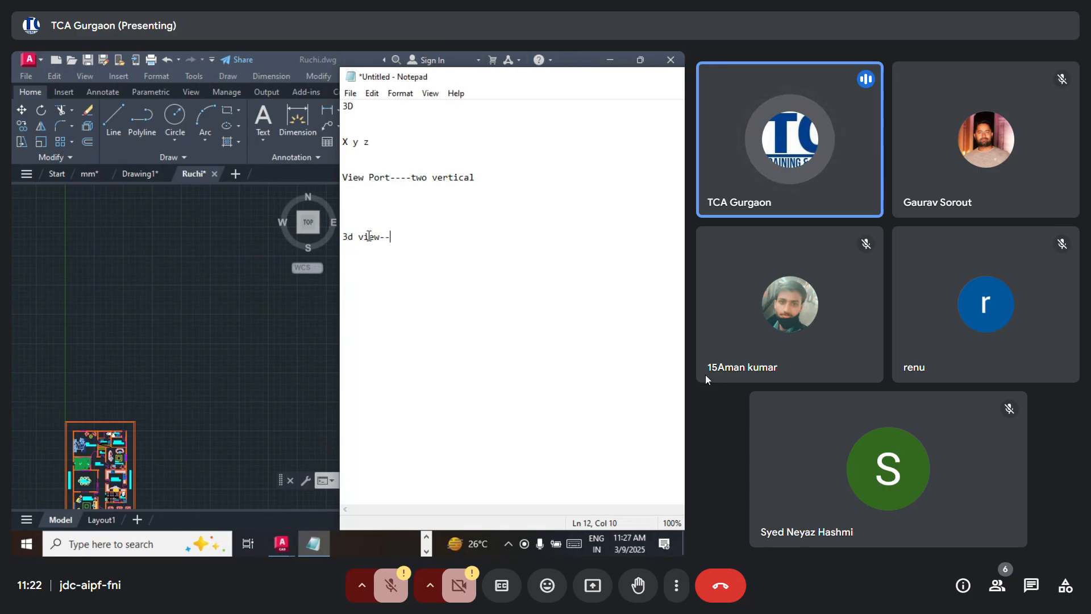
text(tw)
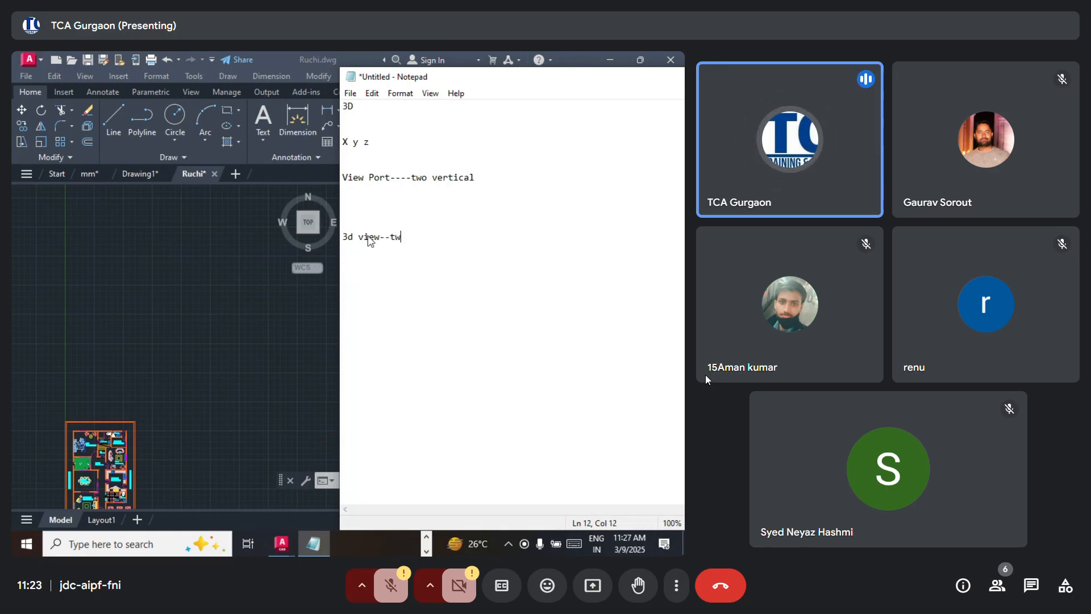
text(o sw )
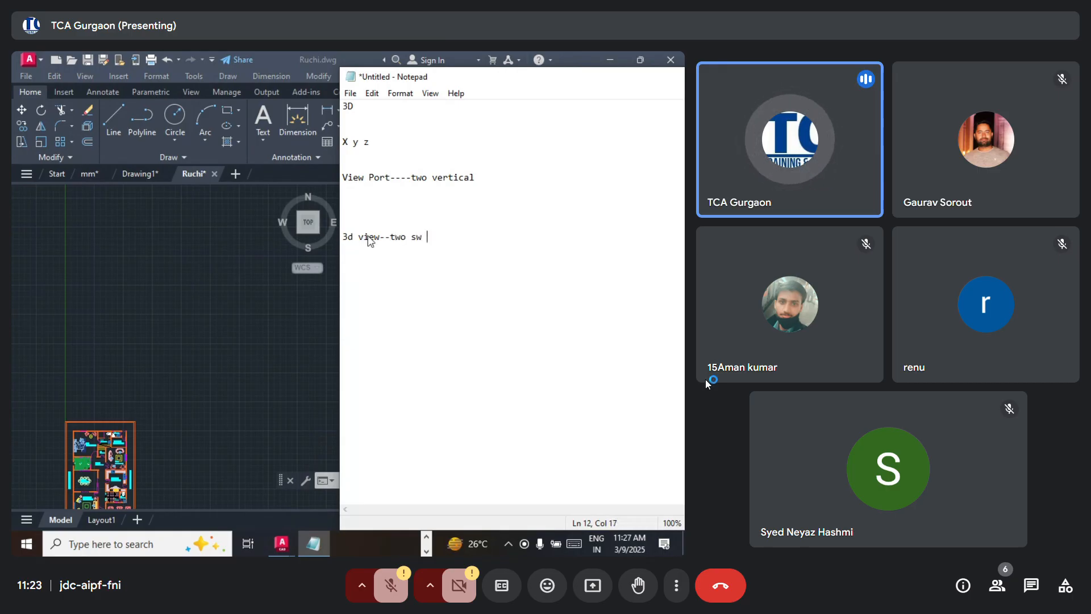
text(isom)
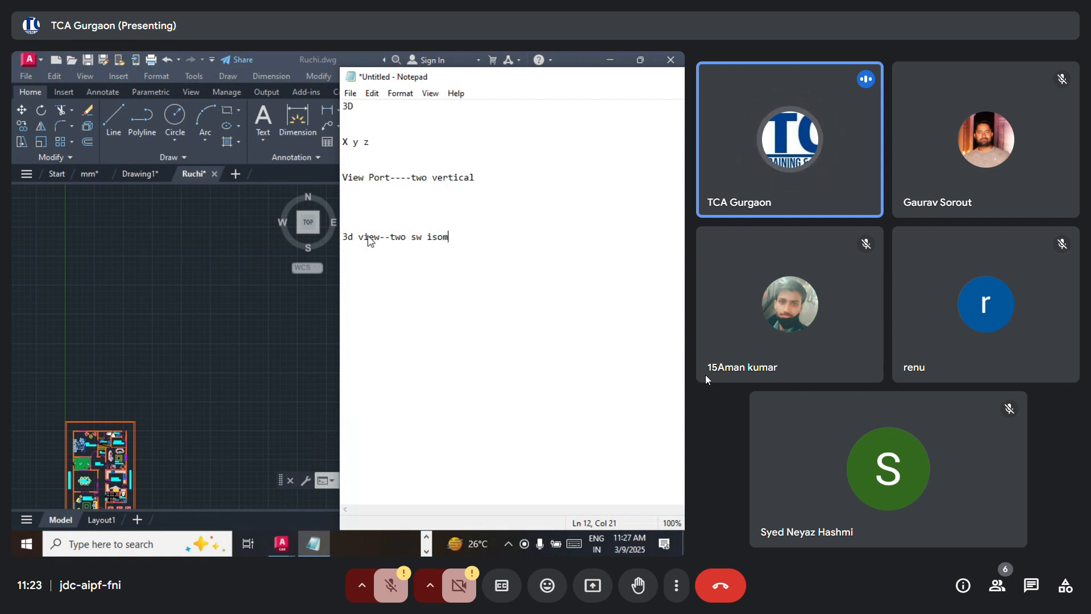
text(etric)
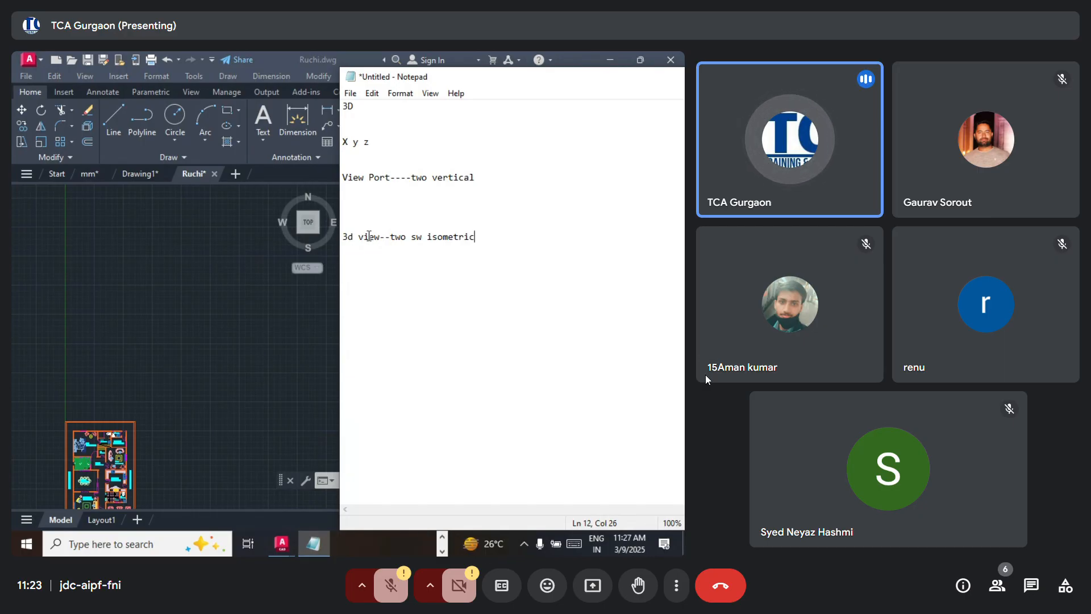
key(Return)
key(Return)
key(Return)
key(Return)
Step: Add the line "visual style----vs enter" to the note and minimise the note window to return to AutoCAD
text(vis)
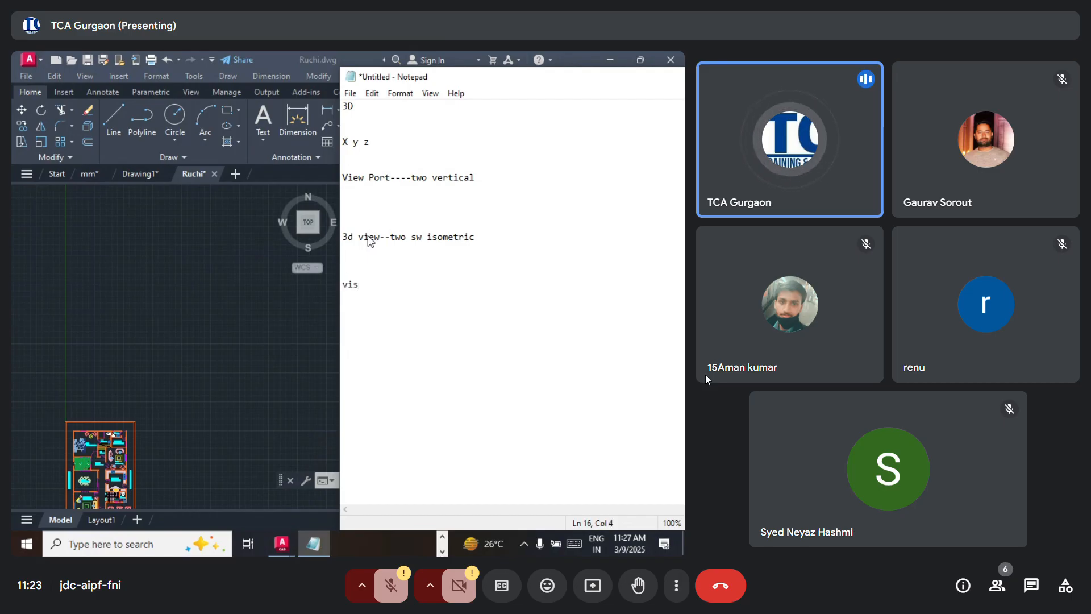
text(ual)
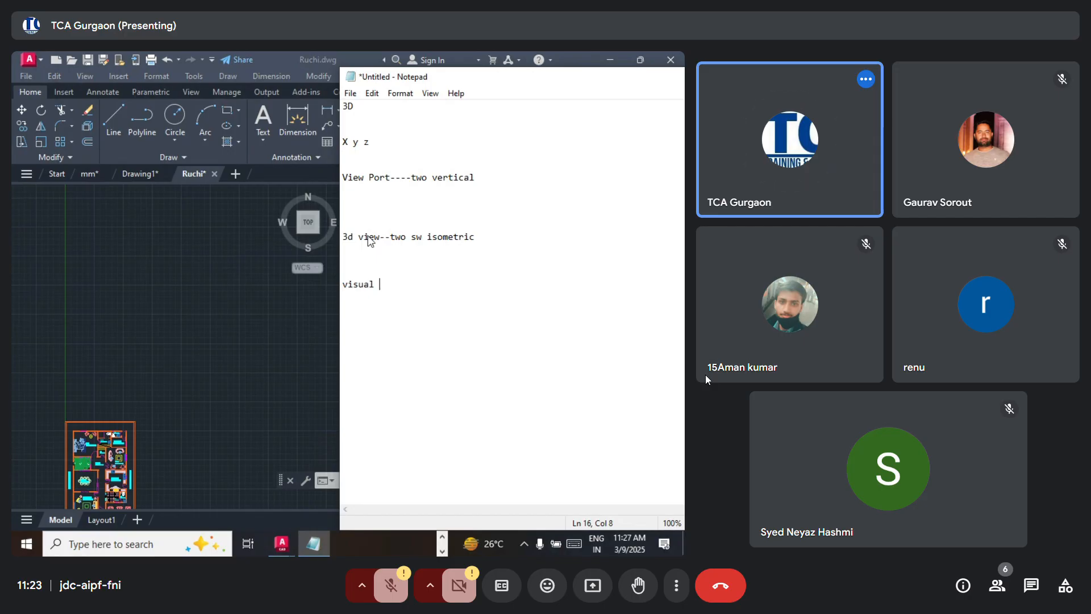
text(stry)
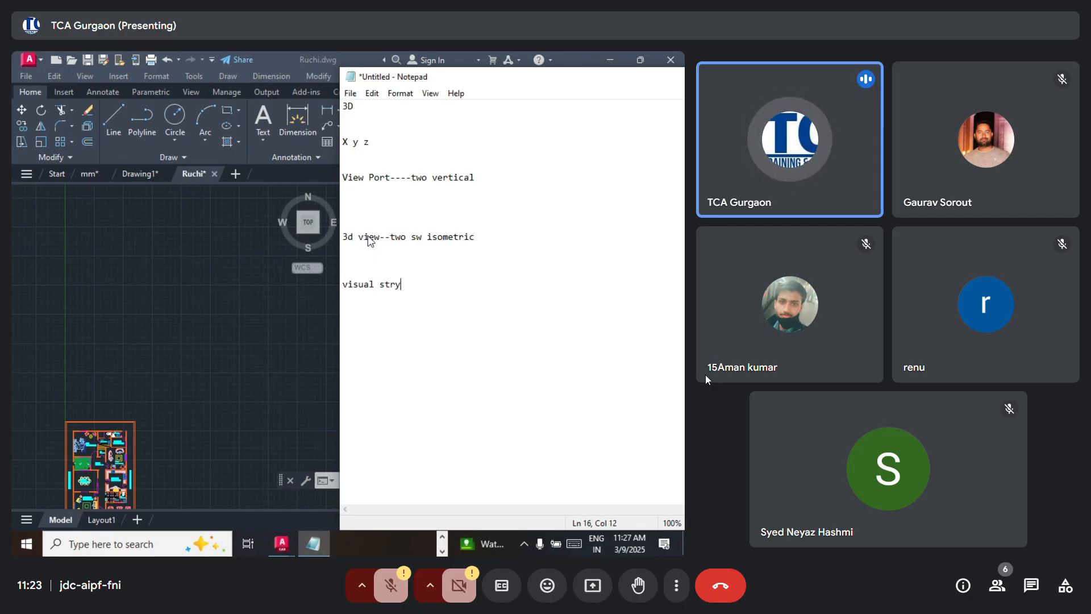
key(BackSpace)
key(BackSpace)
key(BackSpace)
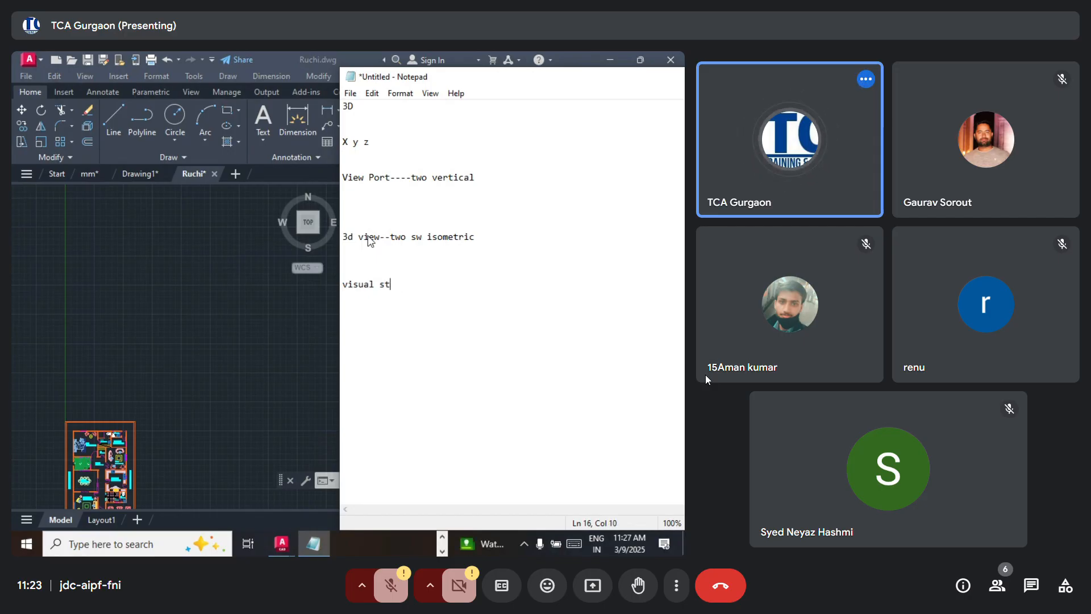
text(ty)
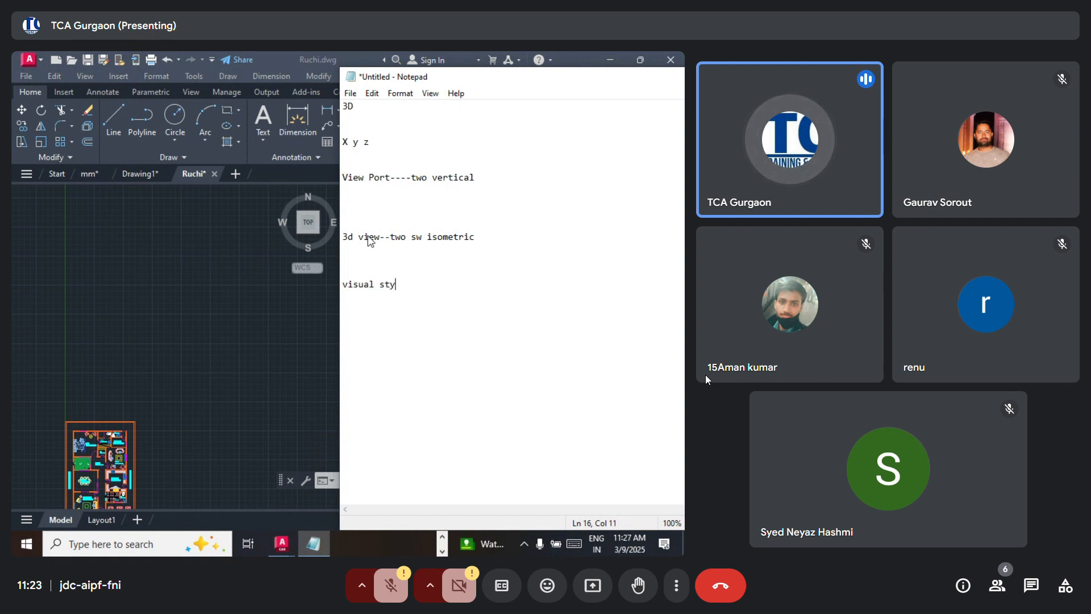
text(le-)
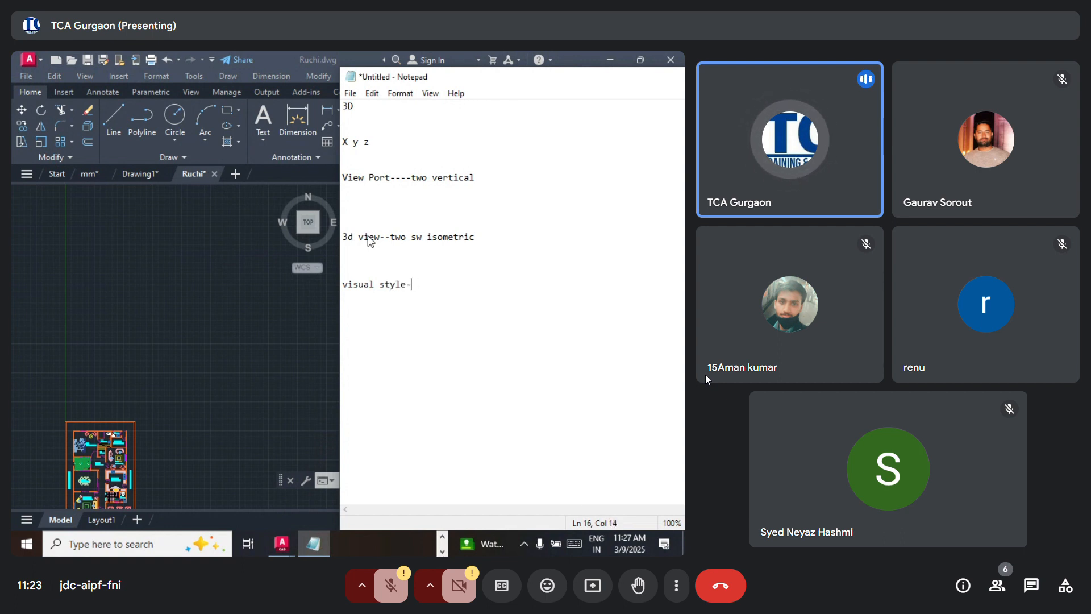
text(---v)
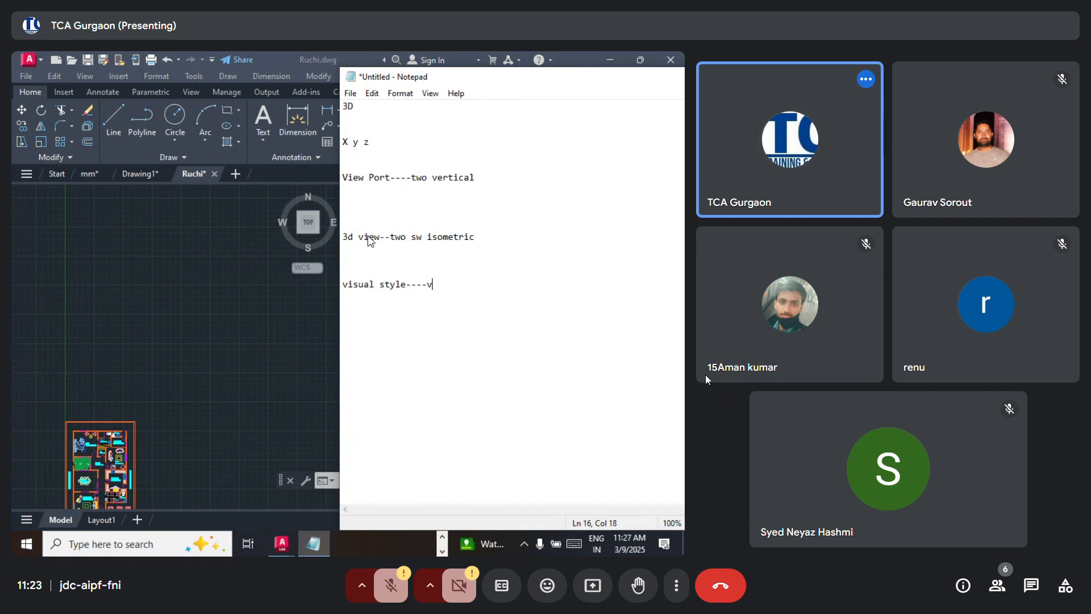
text(s entere)
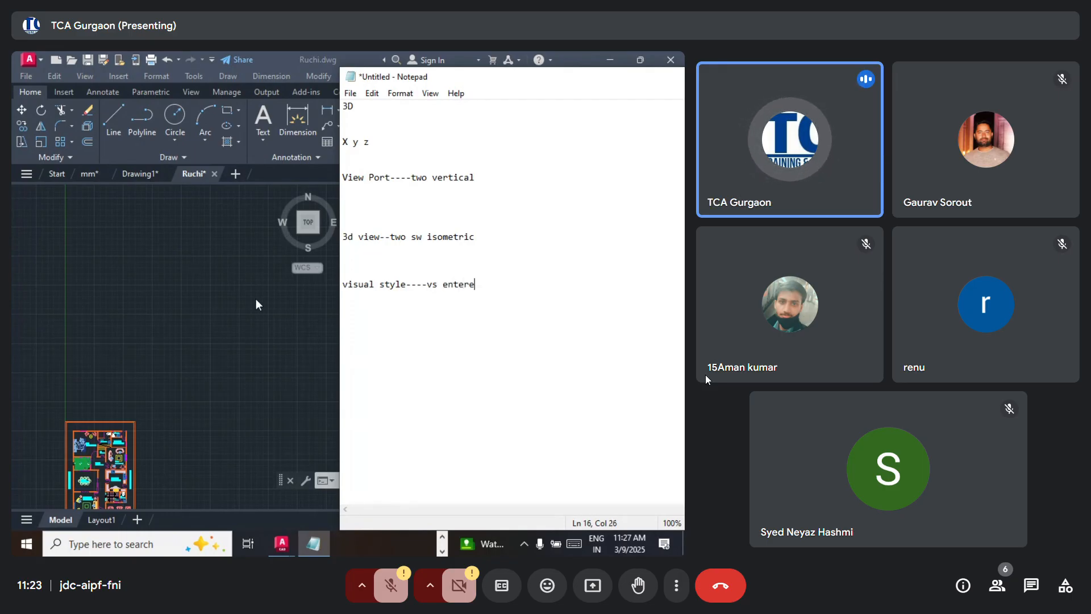
key(BackSpace)
key(BackSpace)
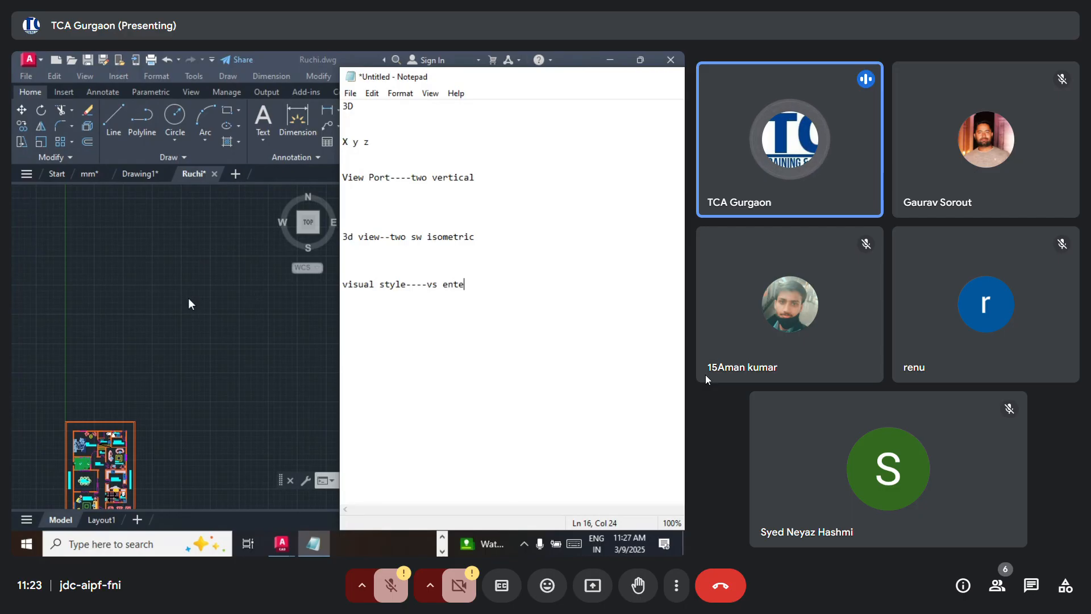
text(r)
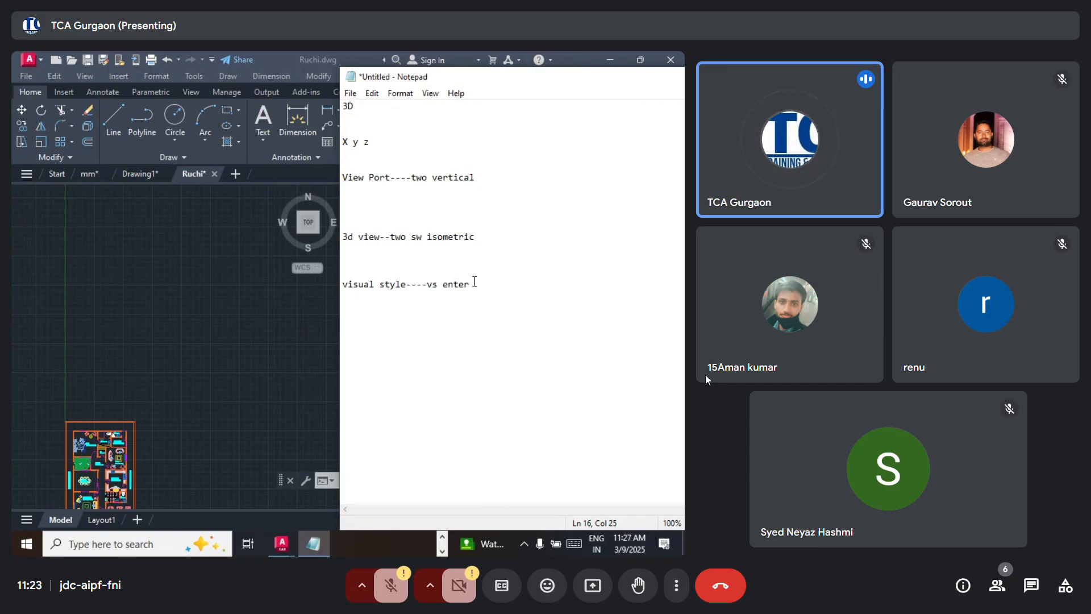
drag(629, 84, 360, 149)
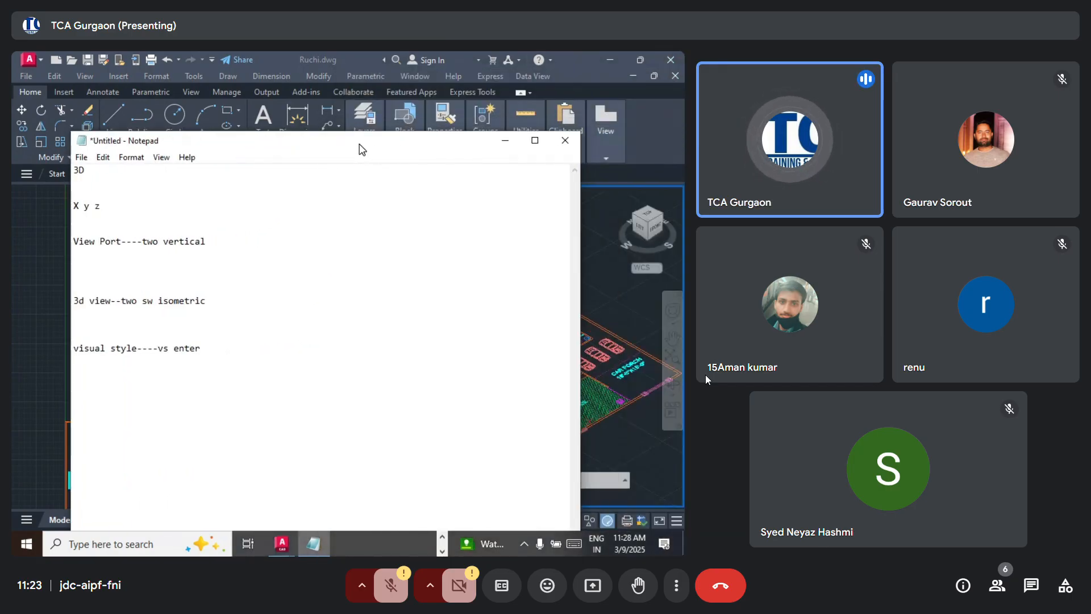
click(510, 144)
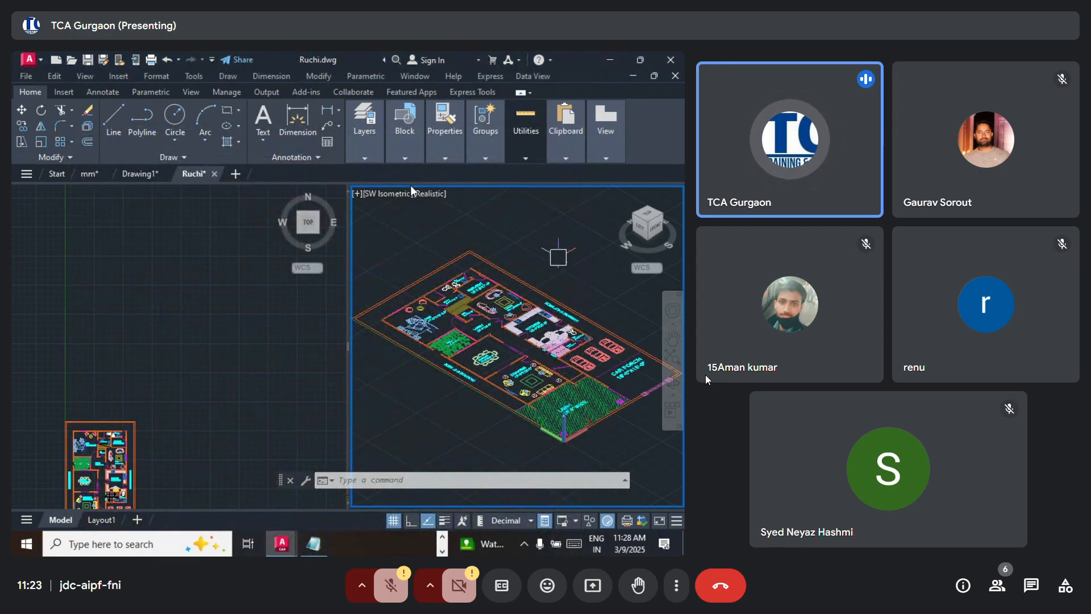
Step: Draw a tall solid box beside the floor plan in the SW Isometric viewport
text(box)
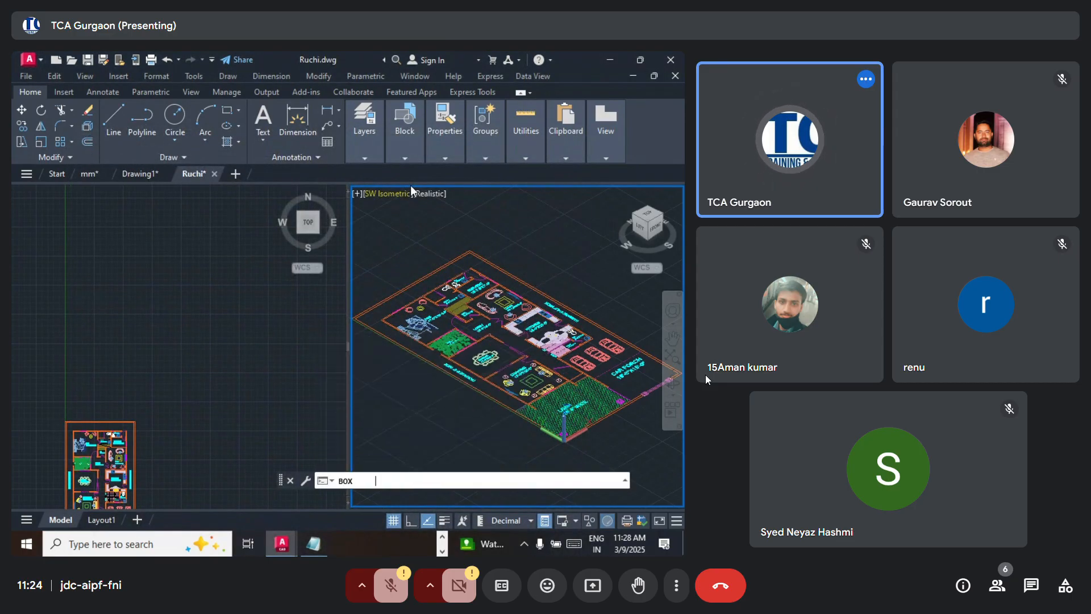
key(Return)
click(391, 390)
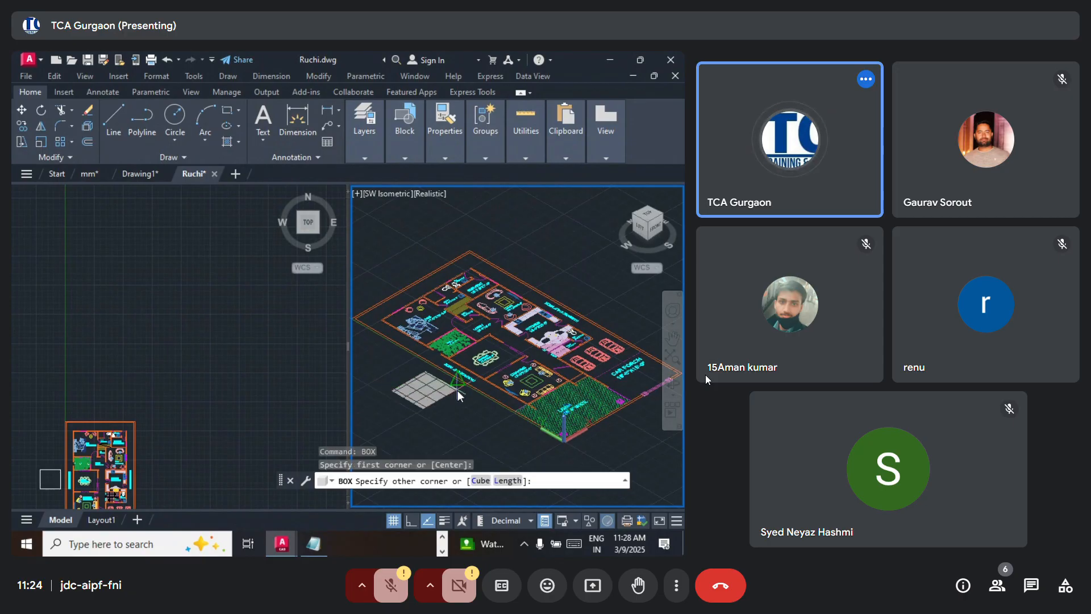
click(458, 389)
key(Escape)
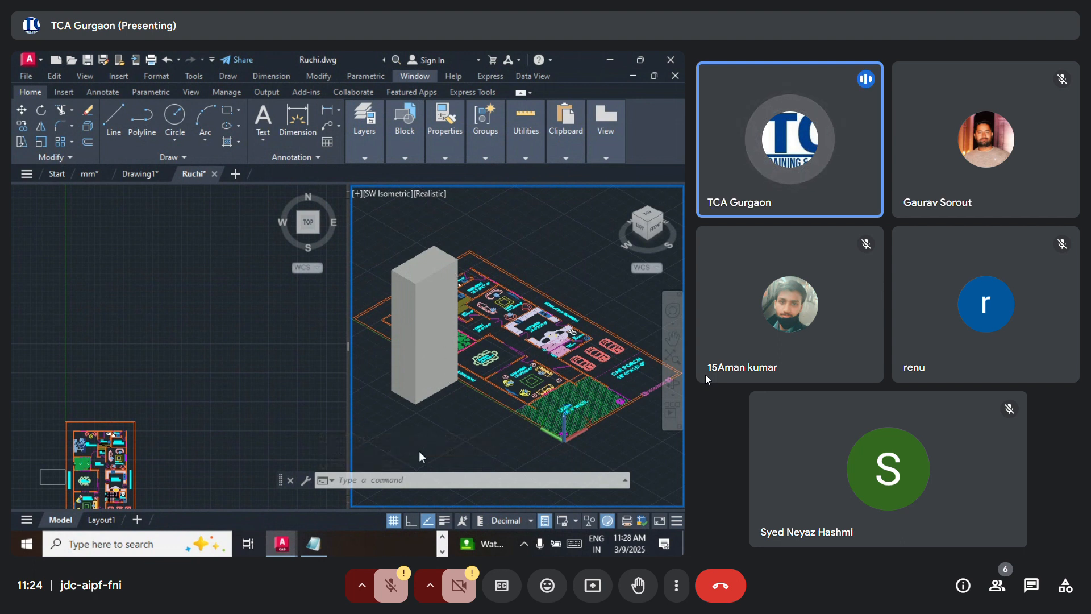
Step: Use the VS command to switch the SW Isometric viewport to the 2D Wireframe visual style
text(vs)
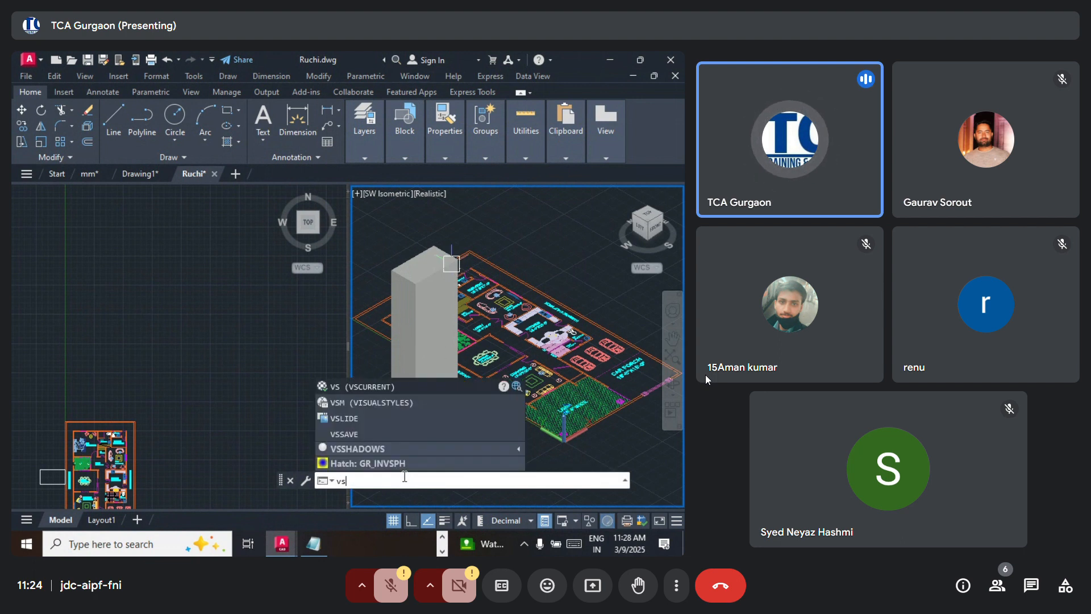
key(Return)
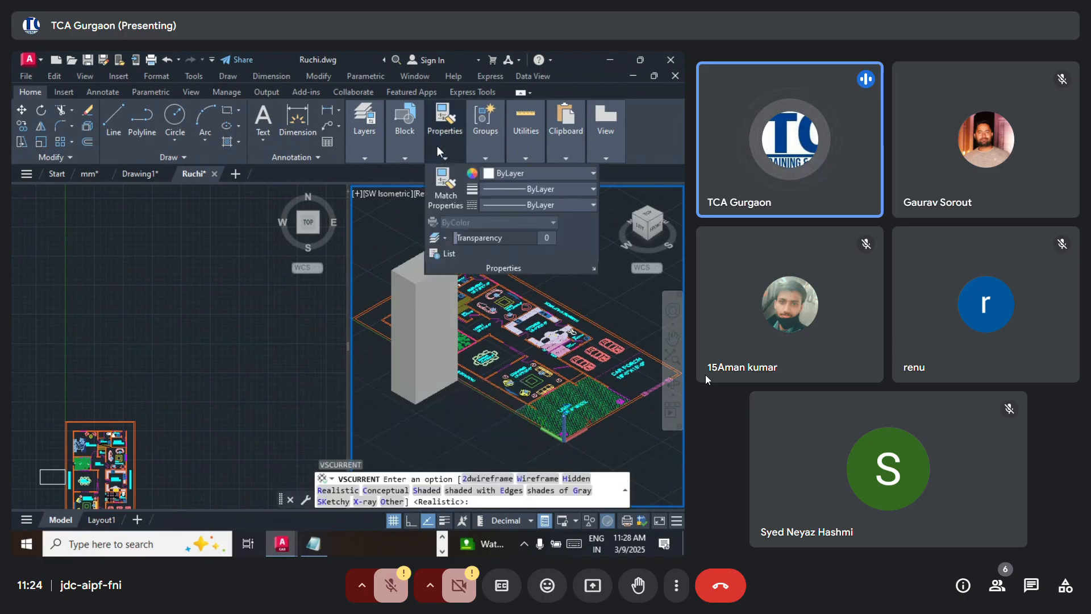
click(420, 193)
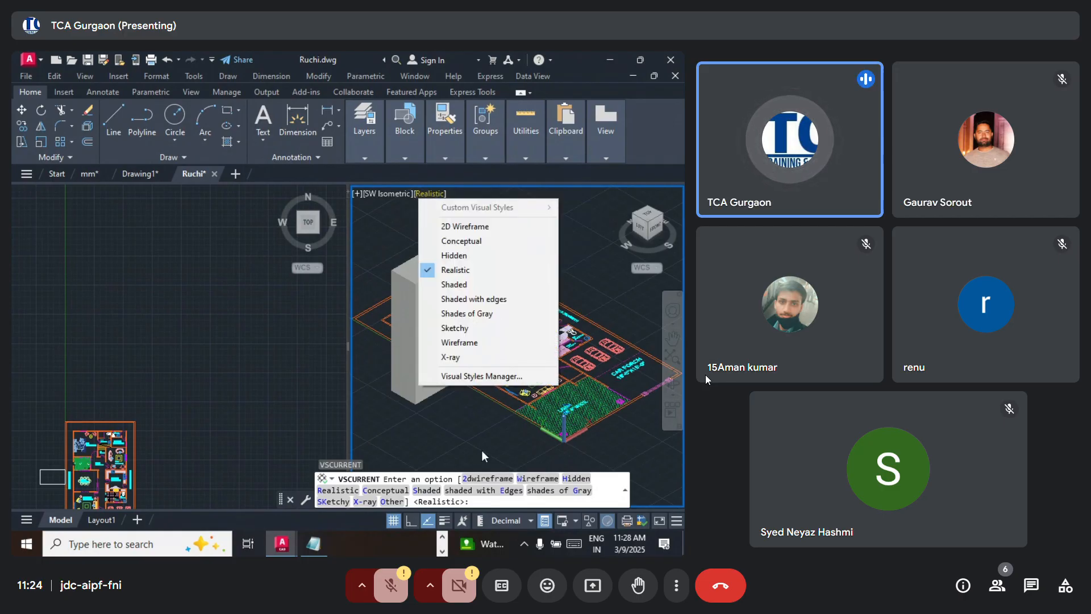
click(487, 480)
text(2)
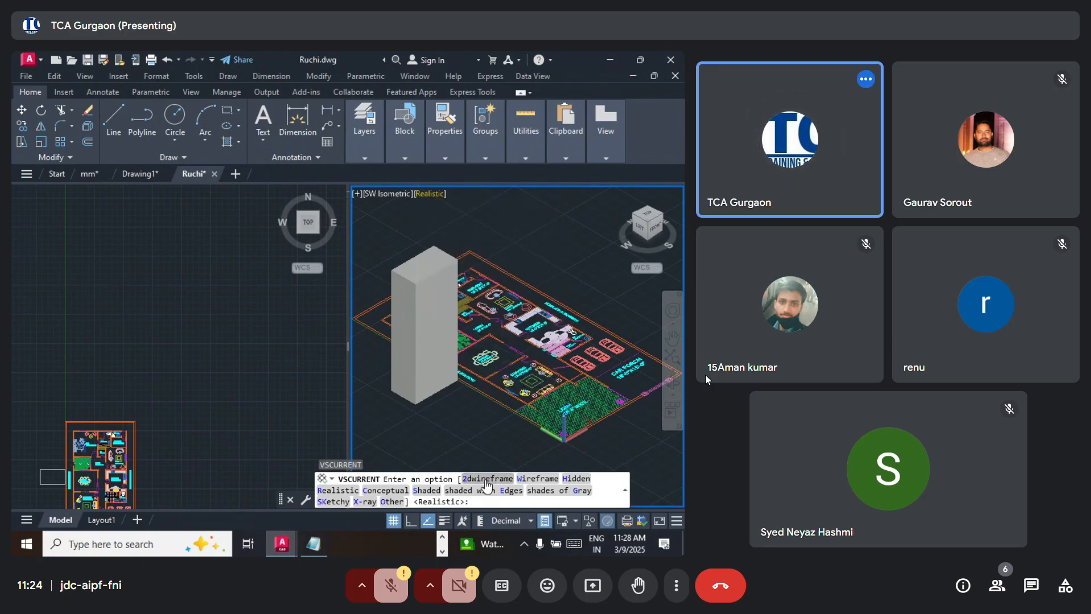
key(Return)
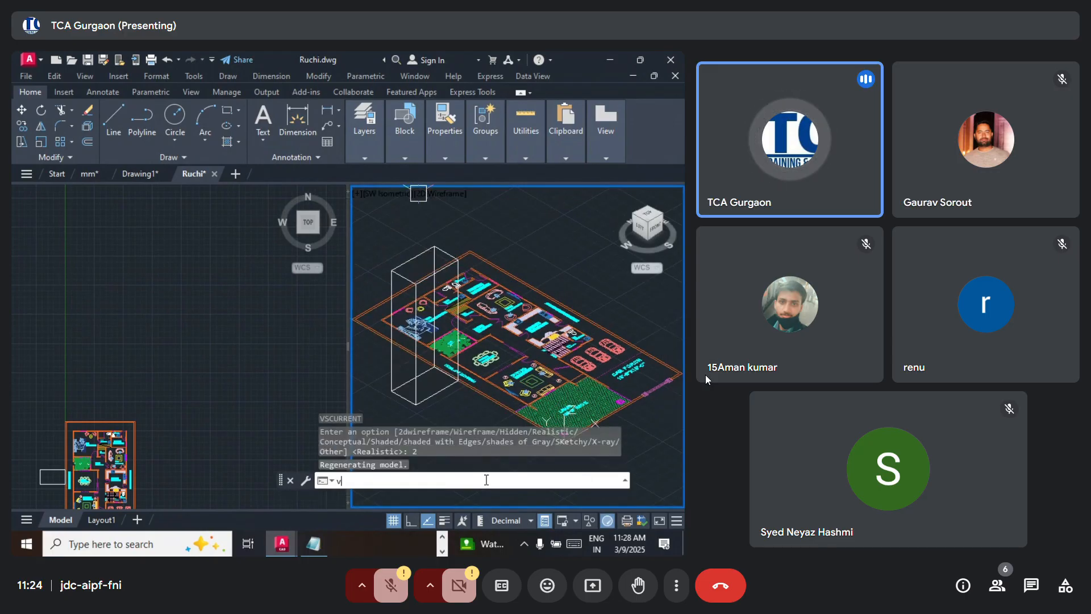
Step: Set the SW Isometric viewport back to the Realistic visual style with the VS command
key(Return)
text(r)
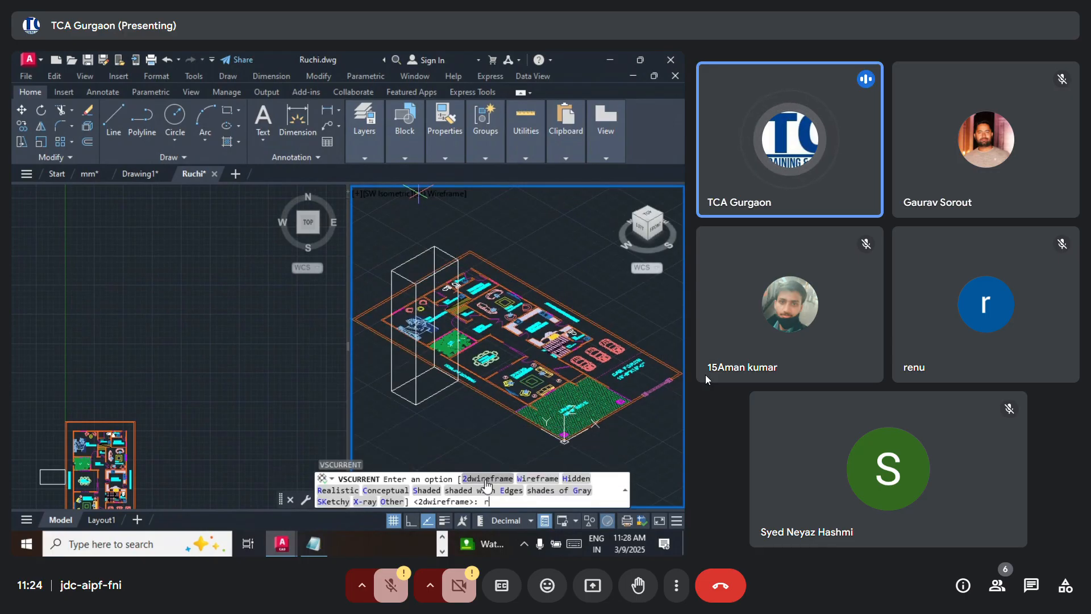
key(Return)
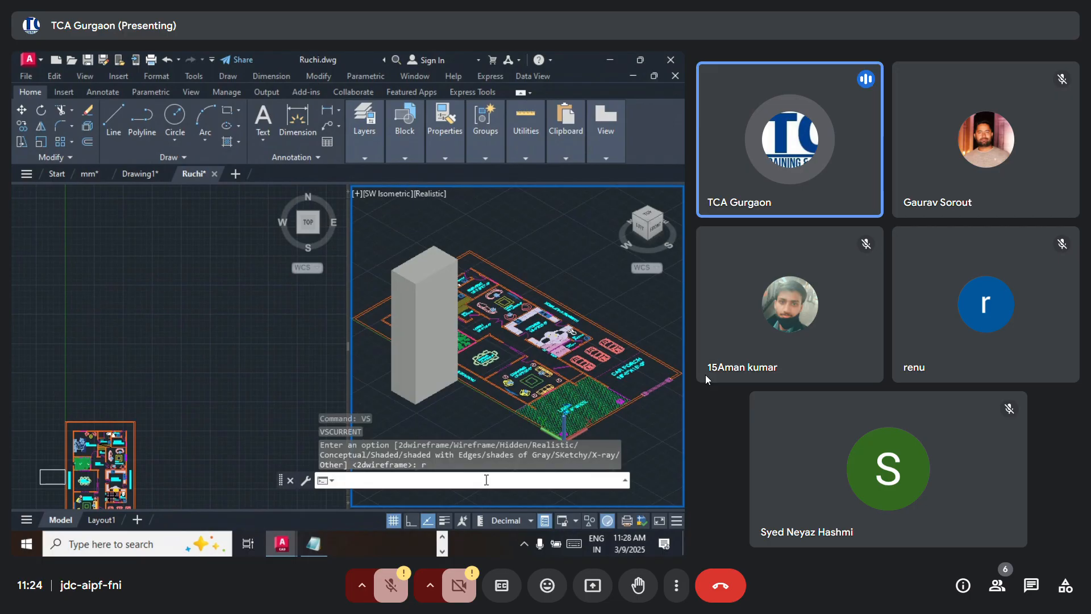
Step: Undo the visual style changes and the box drawn beside the floor plan
key(ctrl+z)
key(ctrl+z)
key(ctrl+z)
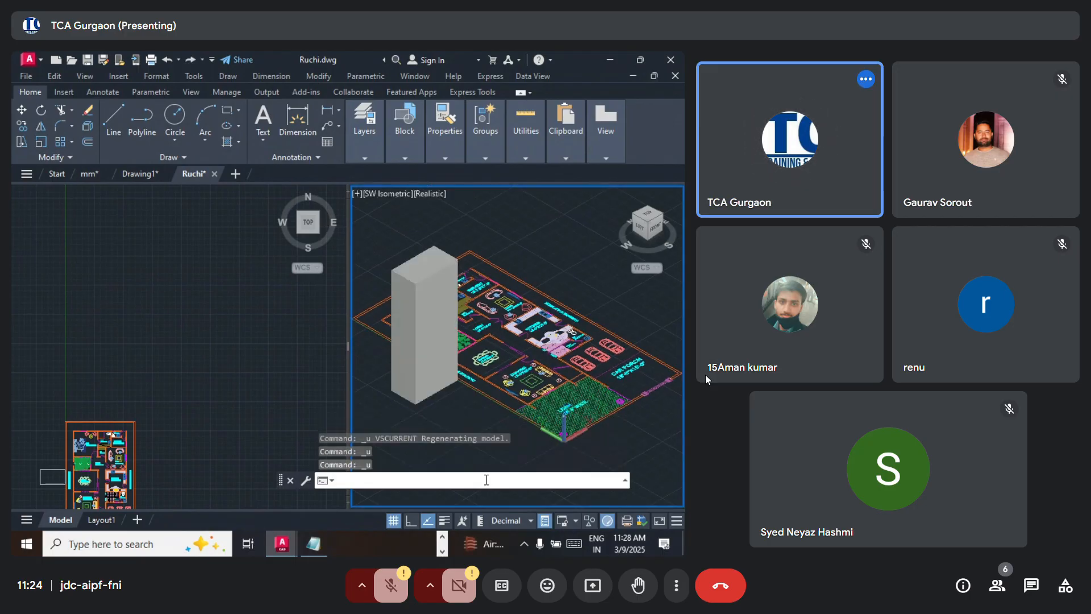
key(ctrl+z)
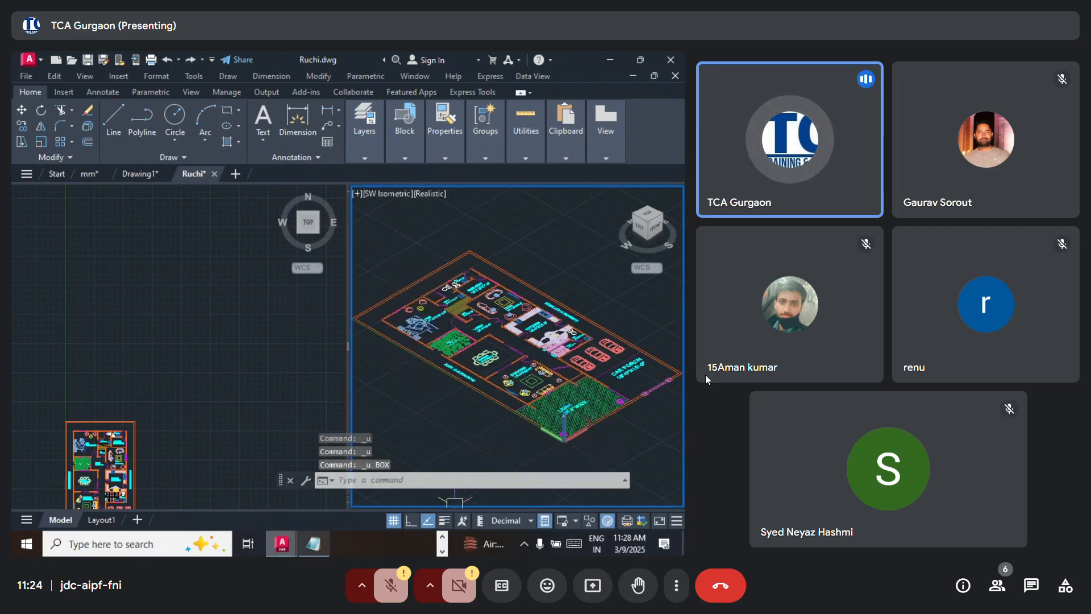
Step: Try to draw a 10' high box along the floor plan's upper outer wall in the Top viewport
click(214, 338)
scroll(188, 357, down, 5)
scroll(187, 359, up, 8)
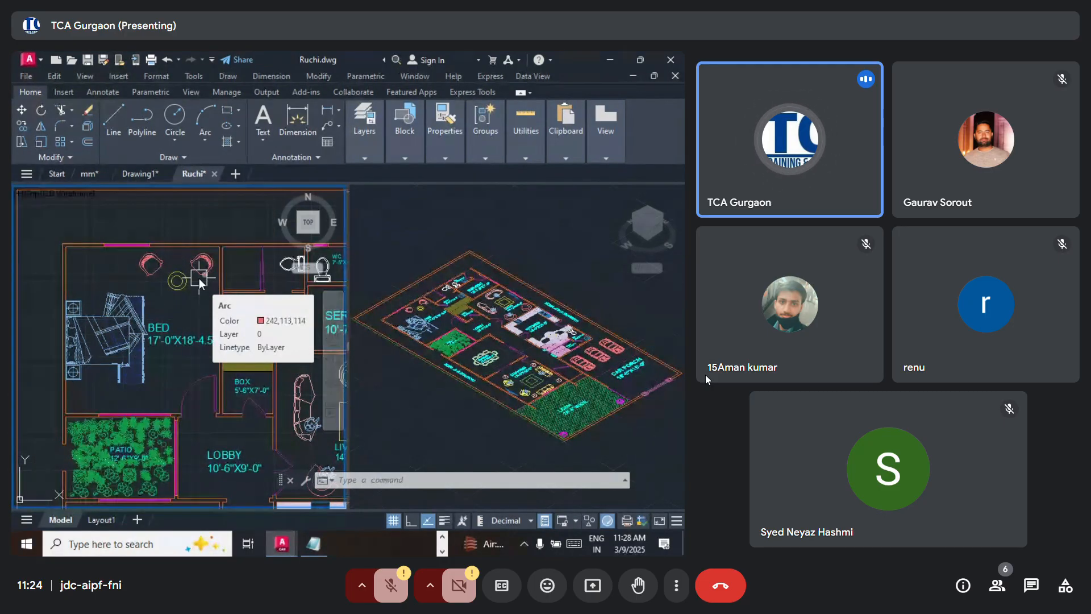
text(bo)
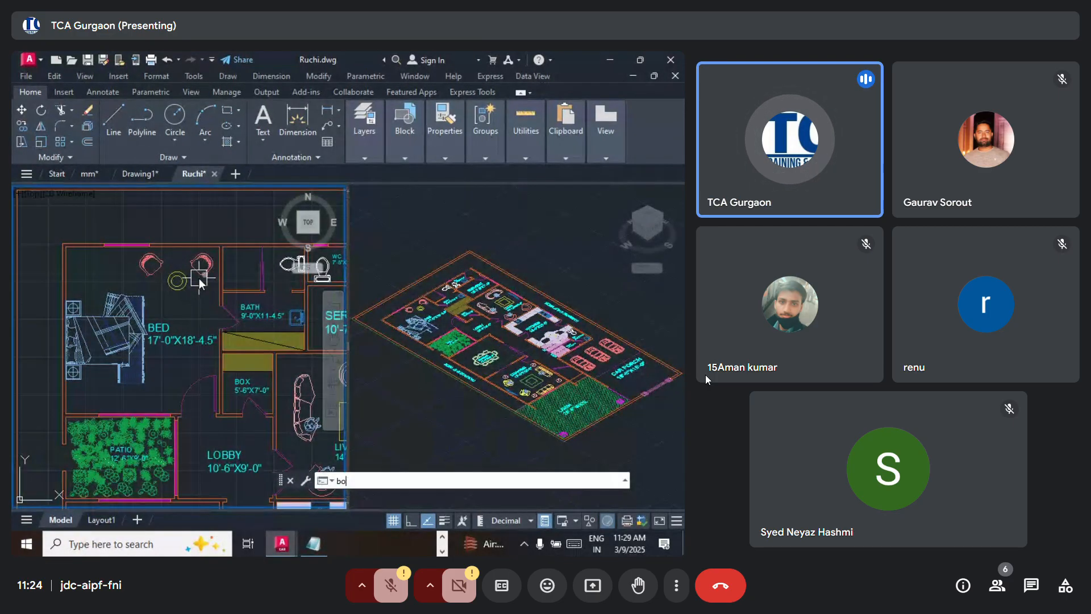
key(Return)
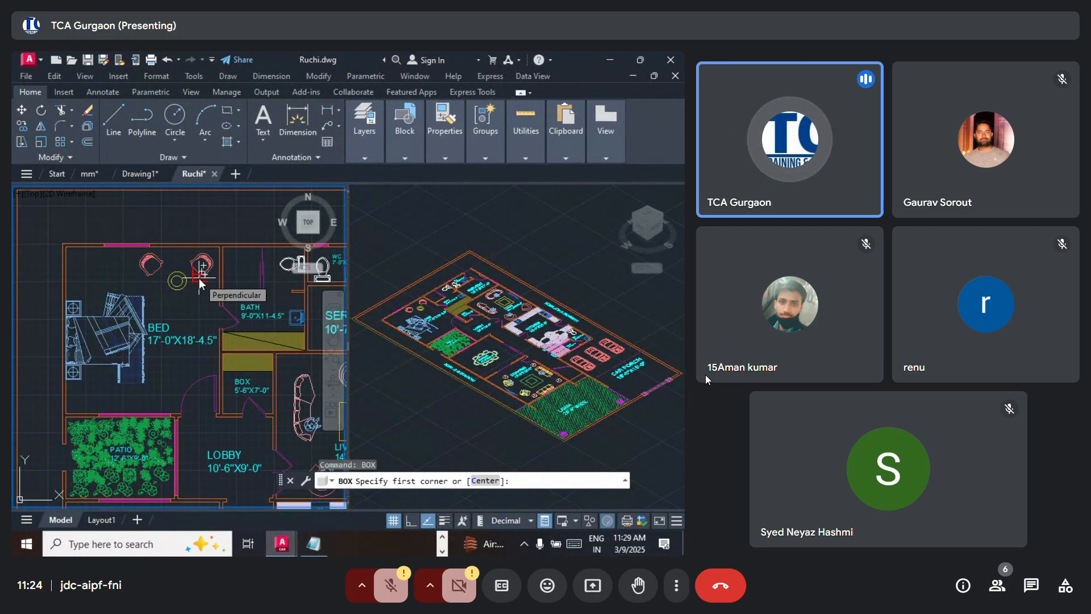
click(60, 247)
scroll(91, 257, down, 3)
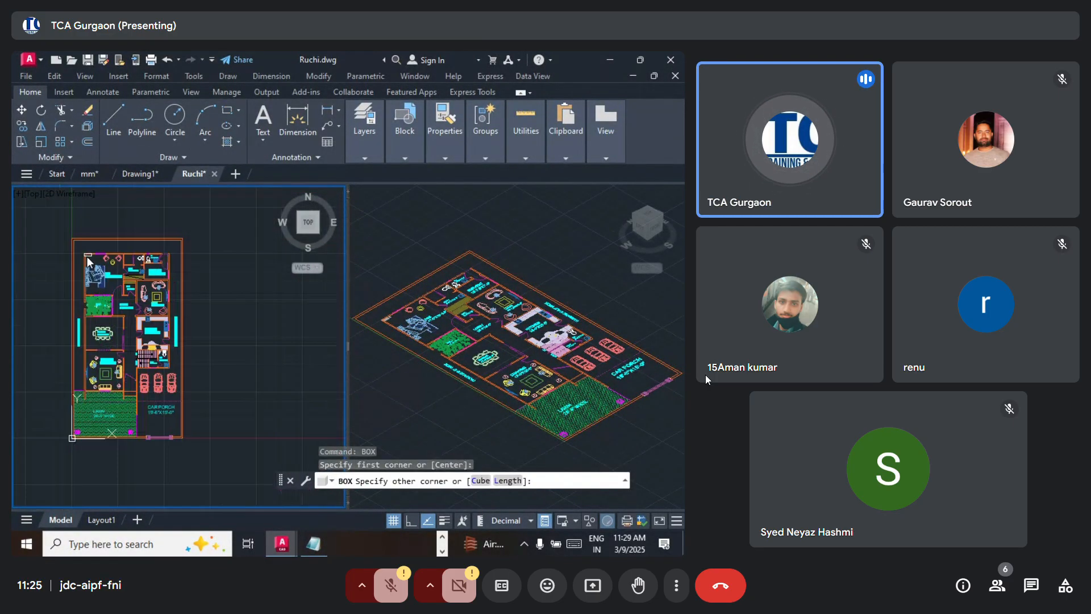
scroll(137, 278, up, 3)
scroll(119, 312, up, 3)
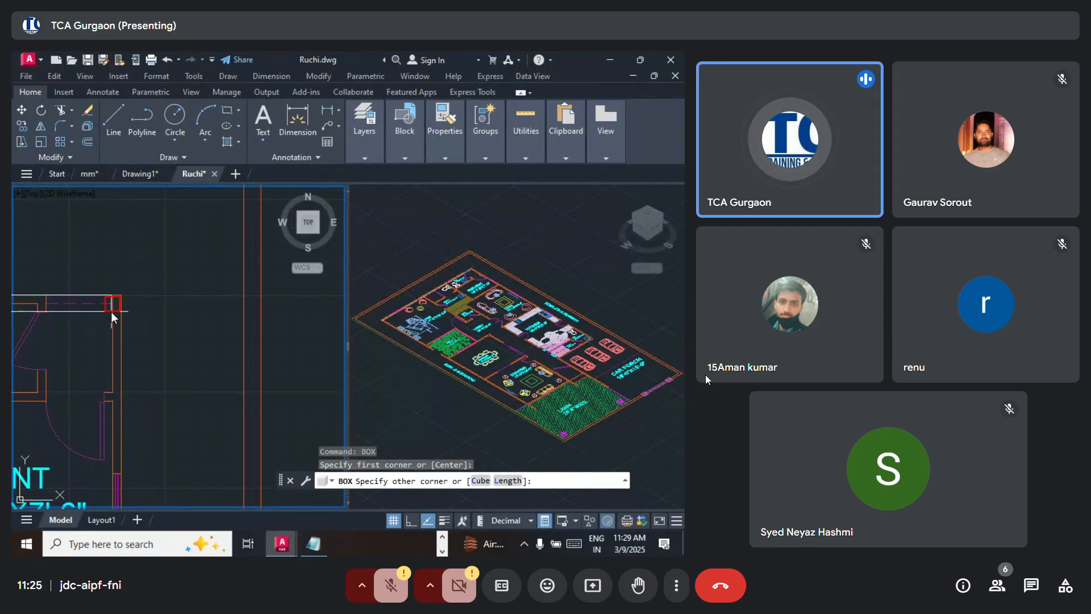
click(111, 307)
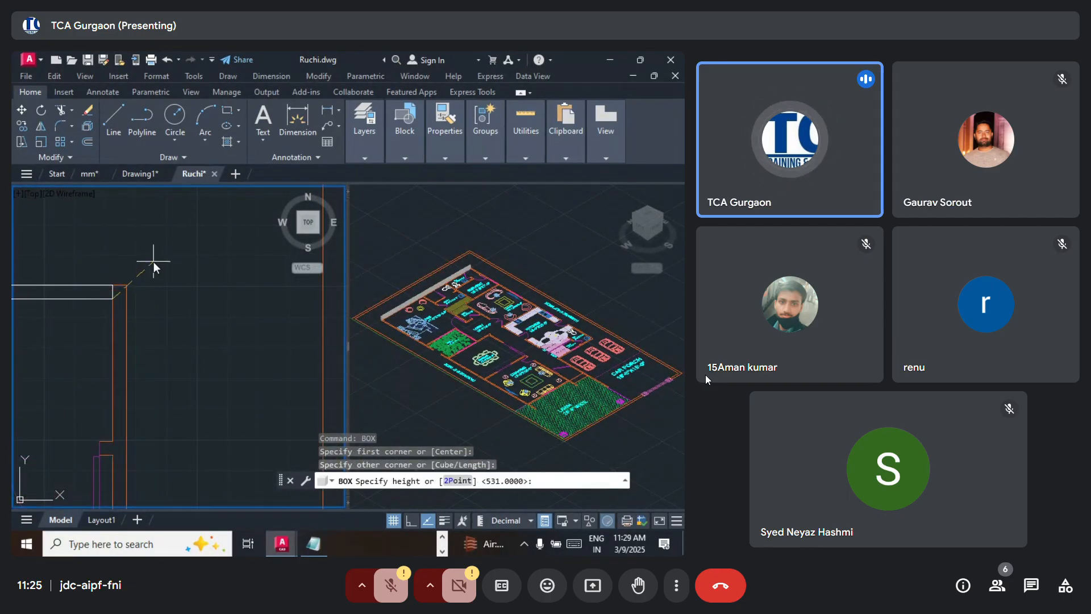
text(10')
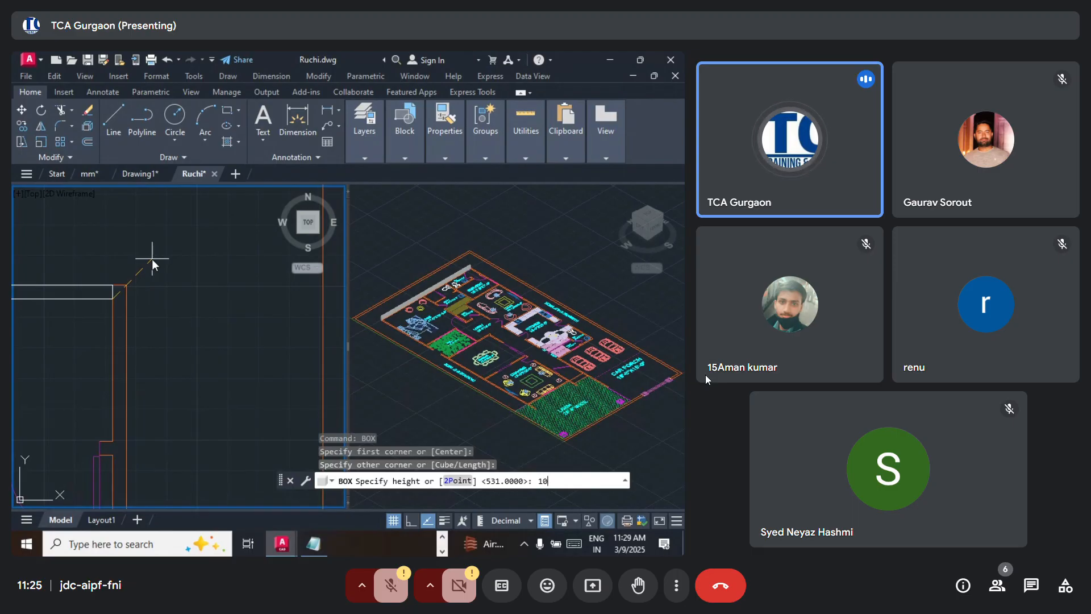
key(Return)
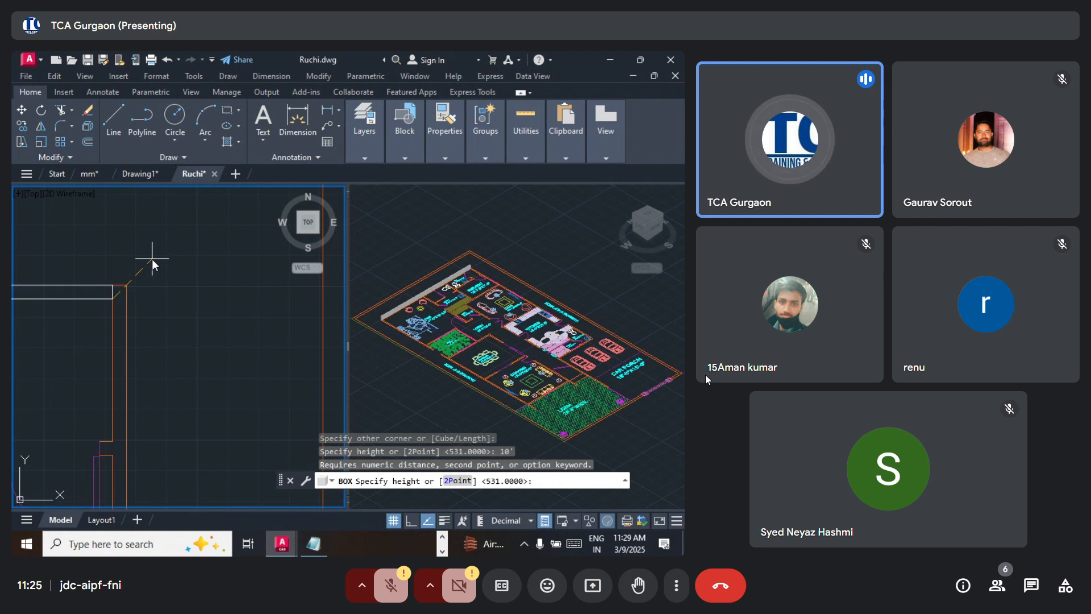
key(Escape)
Step: Set the drawing's length units to Architectural with the UN command
text(un)
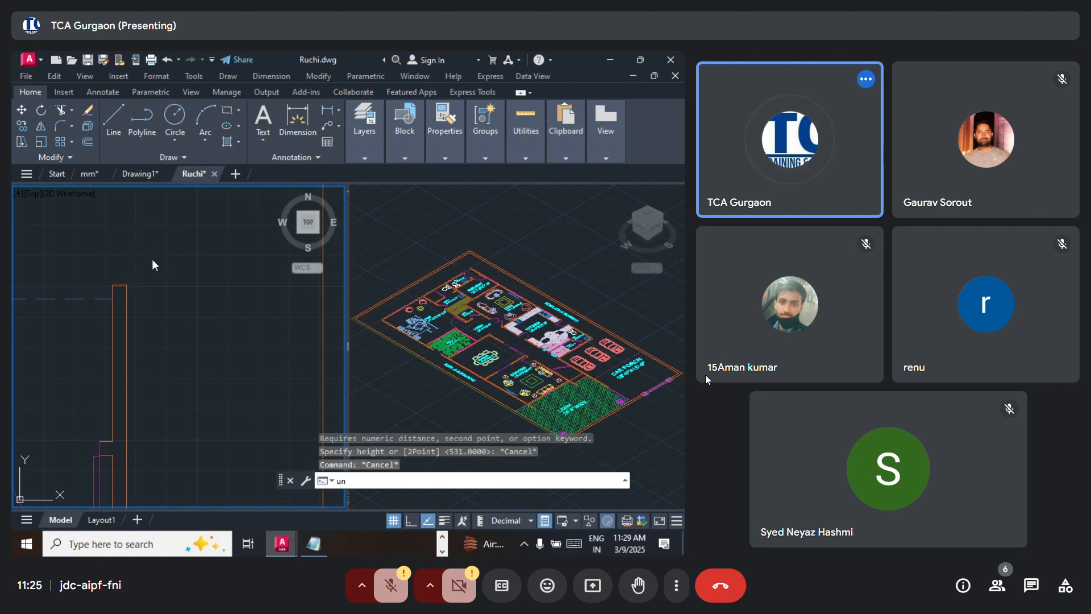
key(Return)
click(415, 218)
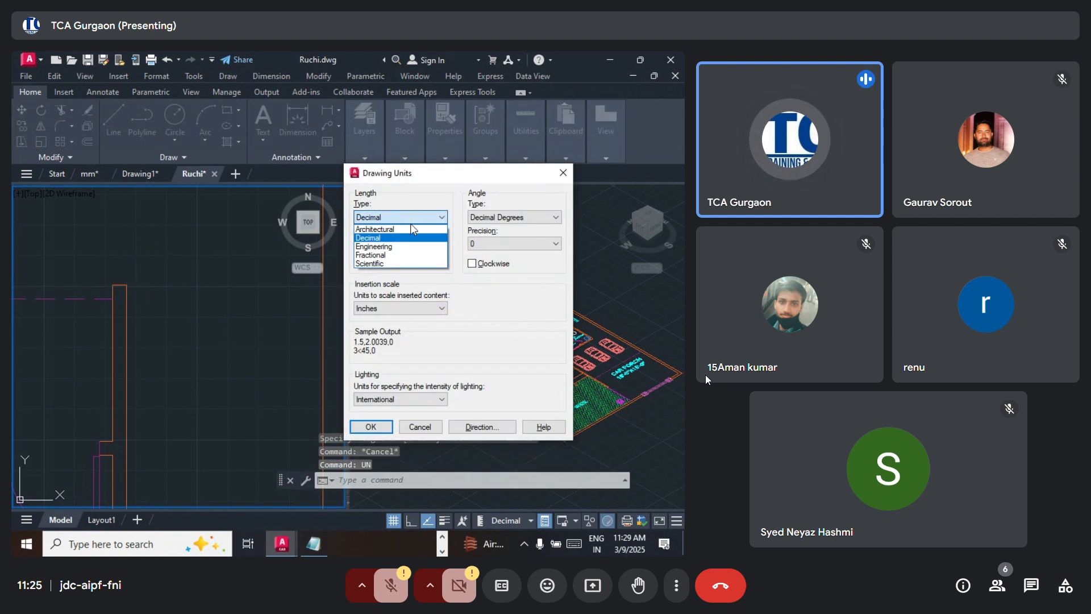
click(397, 229)
click(375, 427)
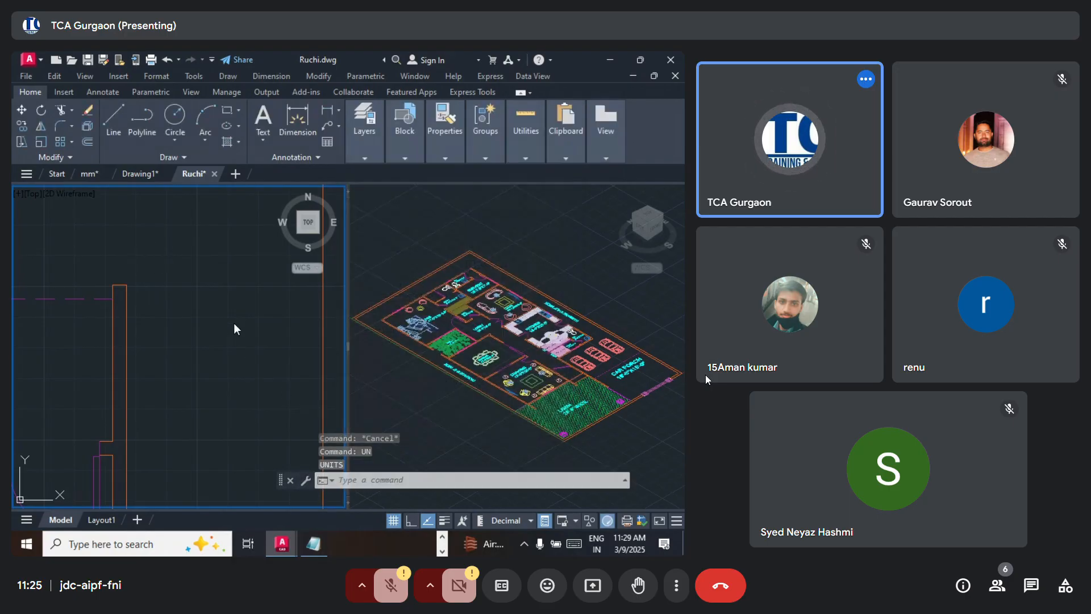
Step: Try a 10' high box along the upper outer wall, from the bedroom corner to the servant room side, and undo it
scroll(233, 307, down, 5)
text(box)
key(Return)
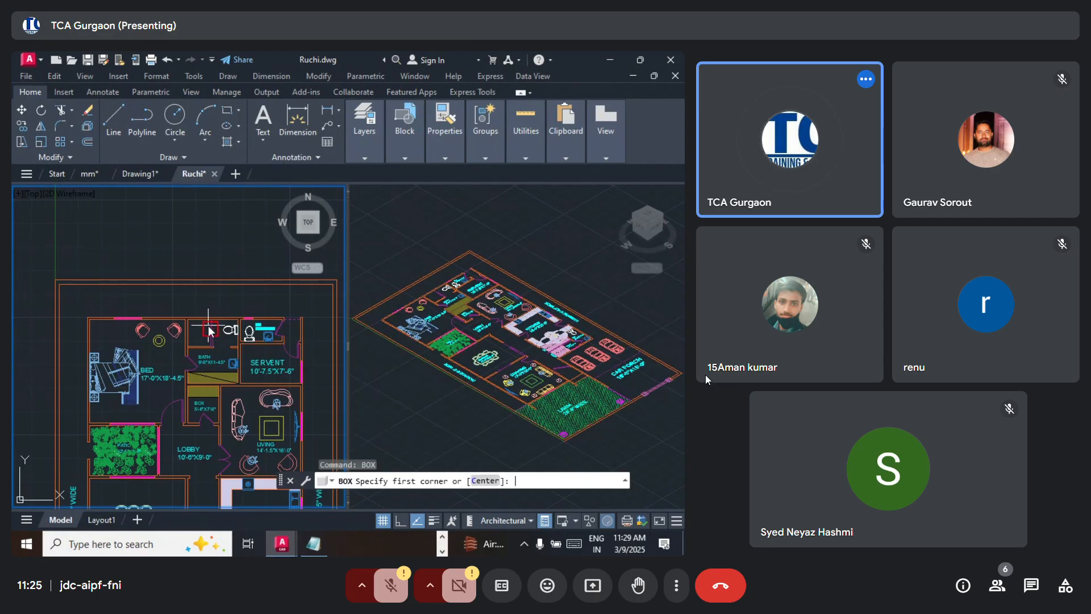
scroll(60, 281, up, 5)
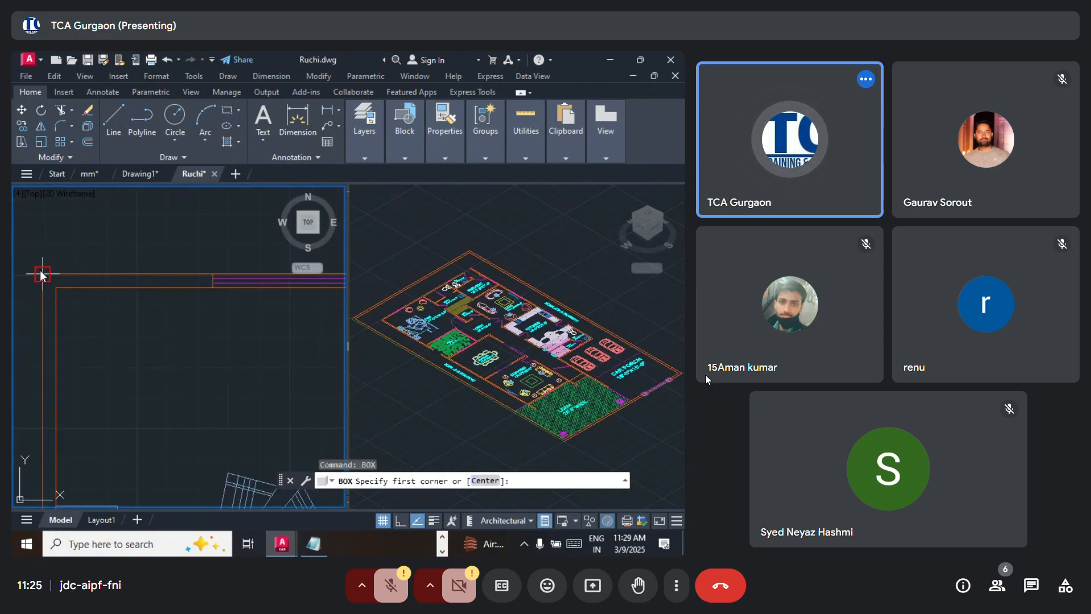
click(42, 275)
scroll(43, 275, down, 5)
scroll(171, 313, up, 3)
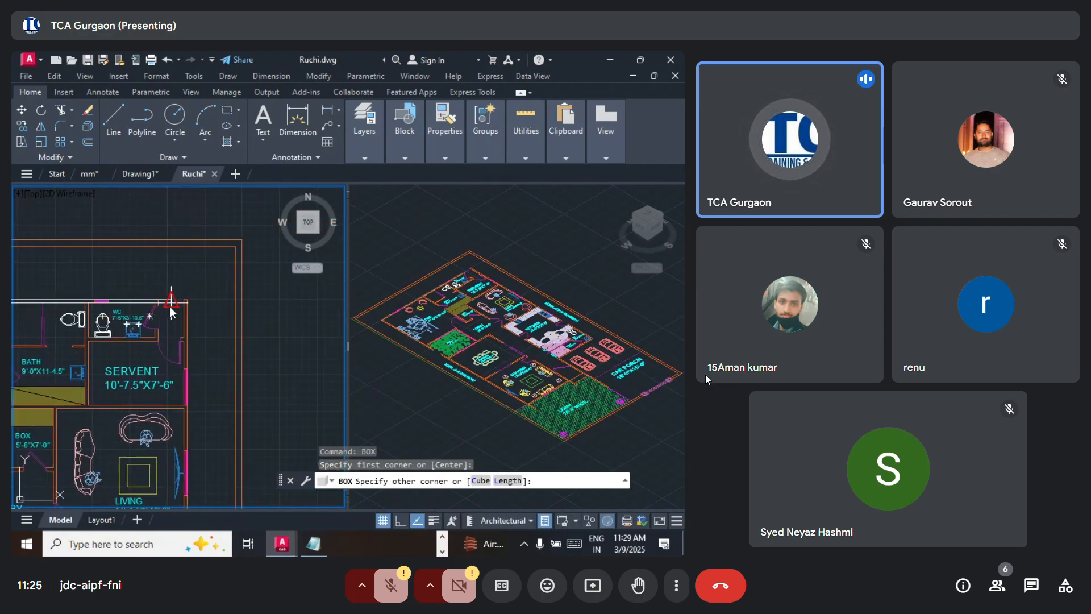
scroll(170, 314, up, 3)
click(220, 293)
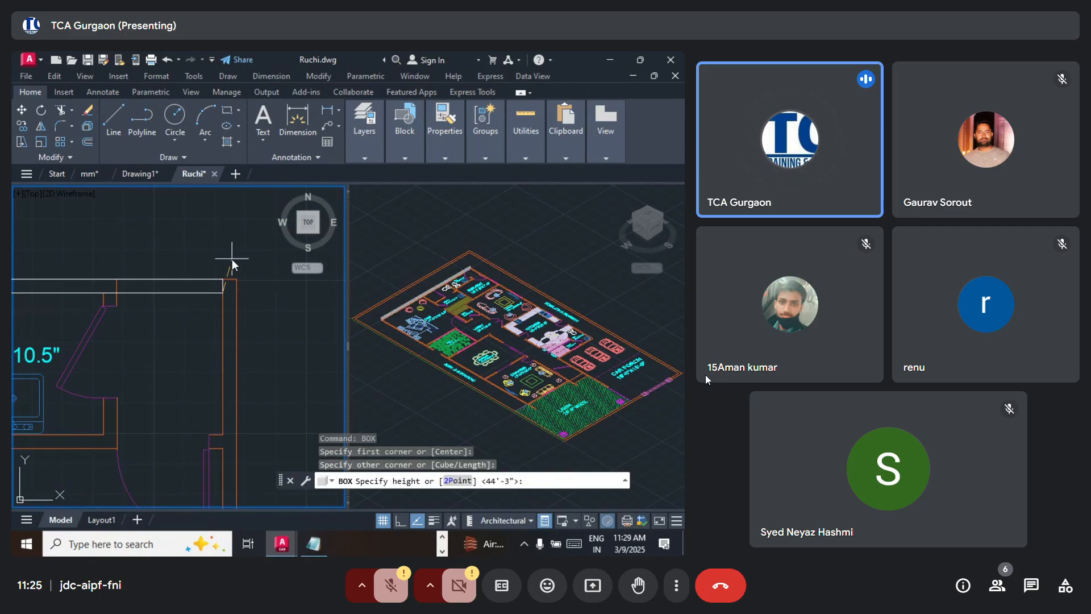
text(10')
key(Return)
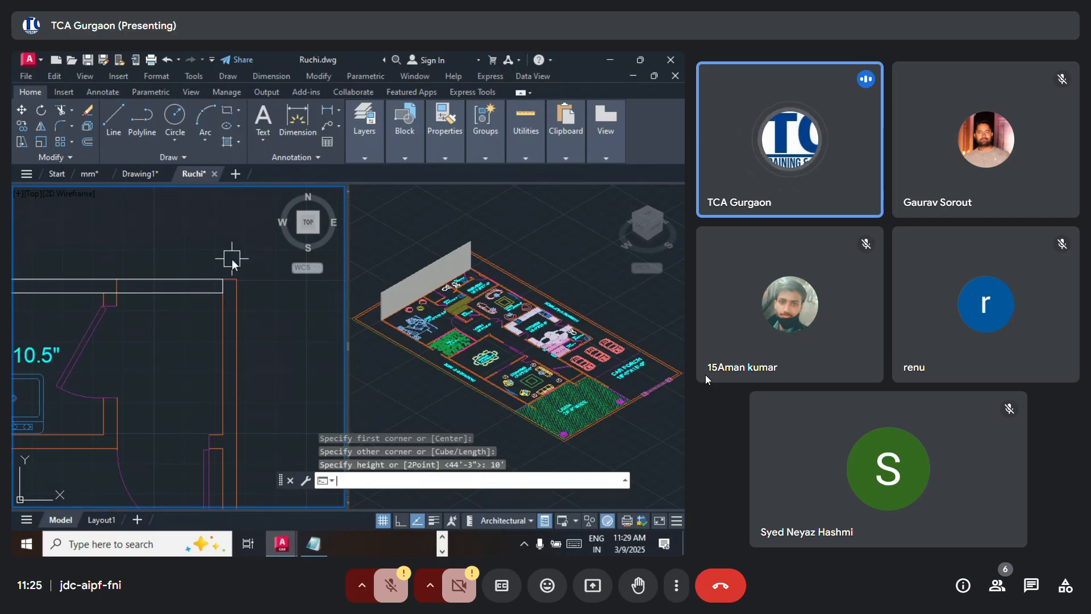
key(ctrl+z)
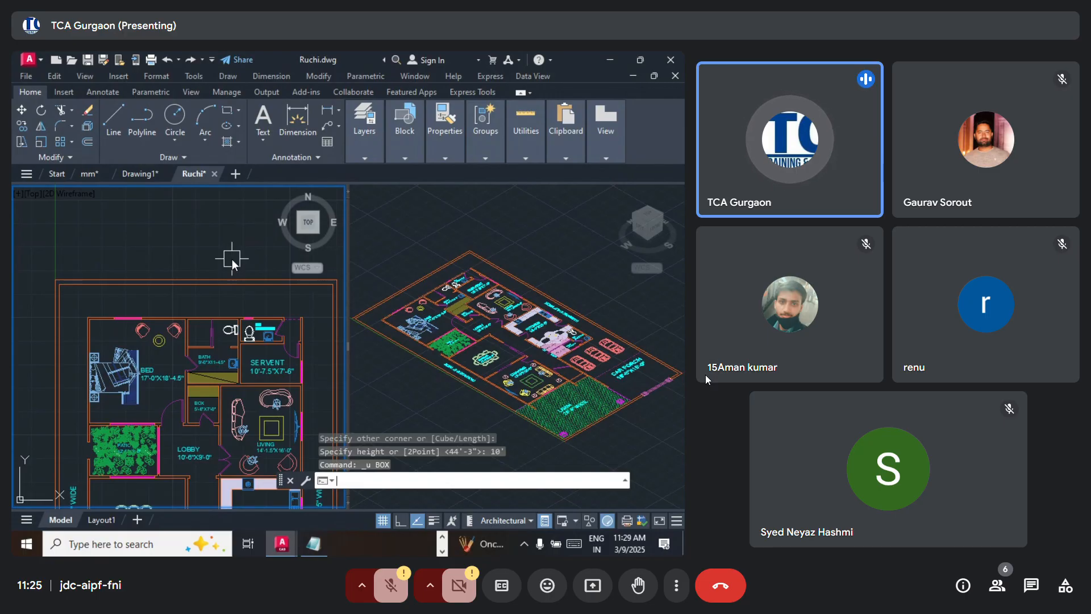
Step: Start the POLYSOLID command and set the wall width to 9 inches
text(POLYS)
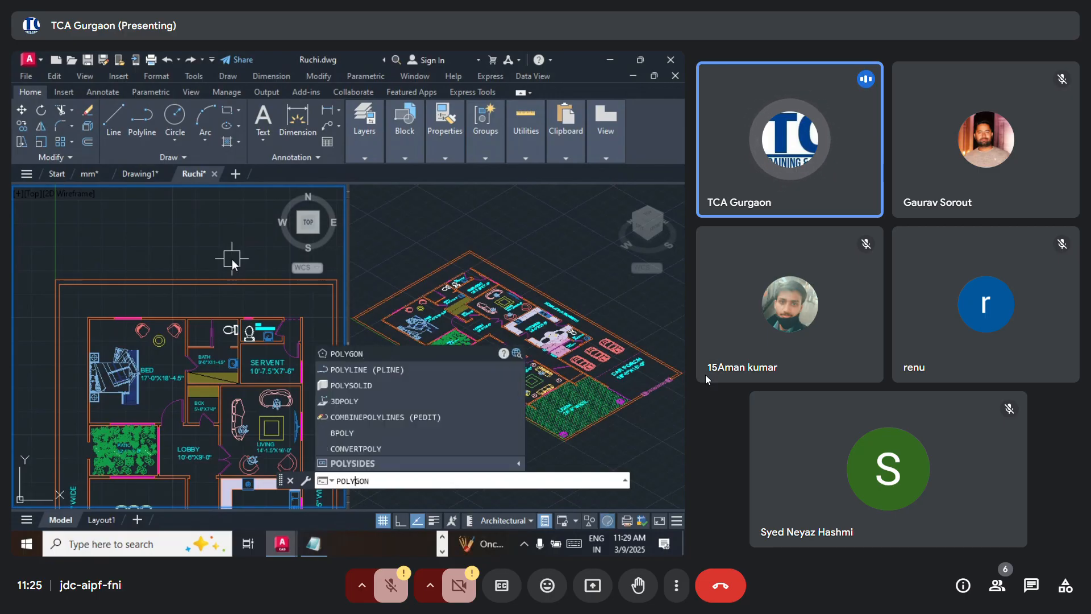
text(OLID)
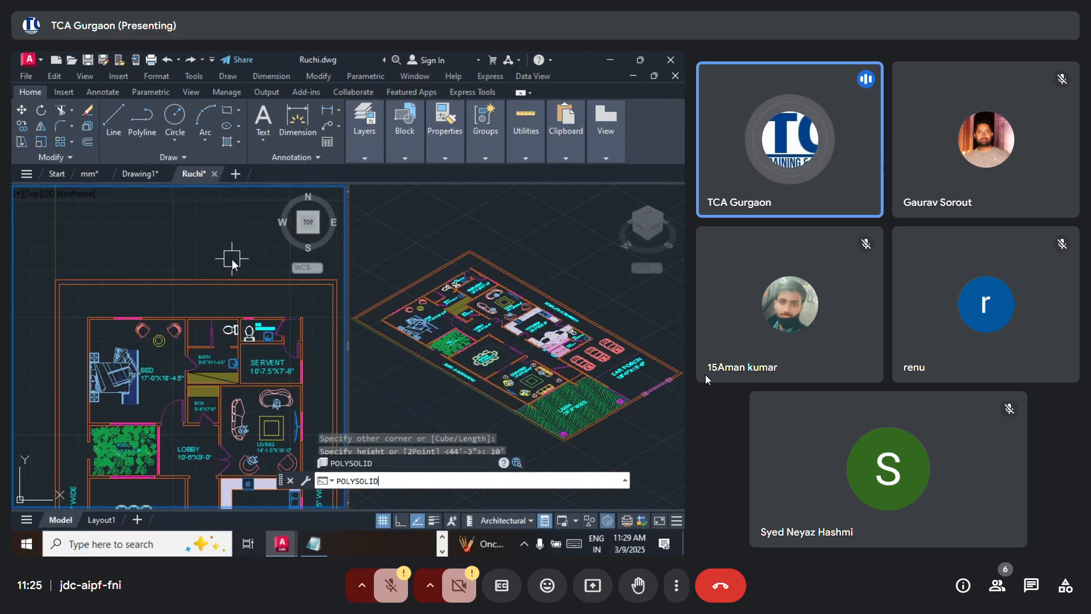
key(Return)
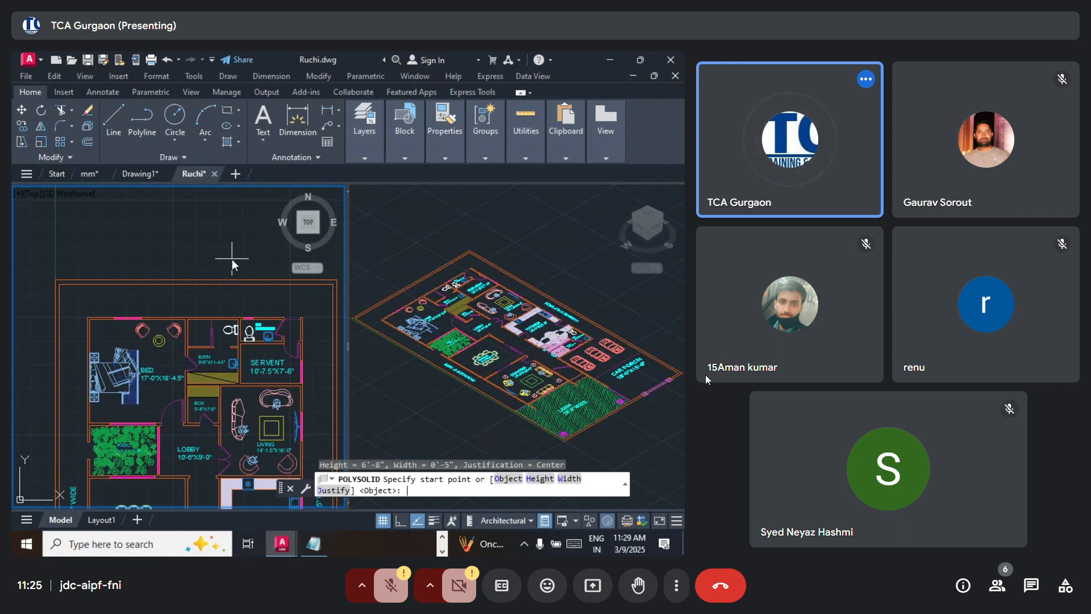
click(577, 478)
text(9)
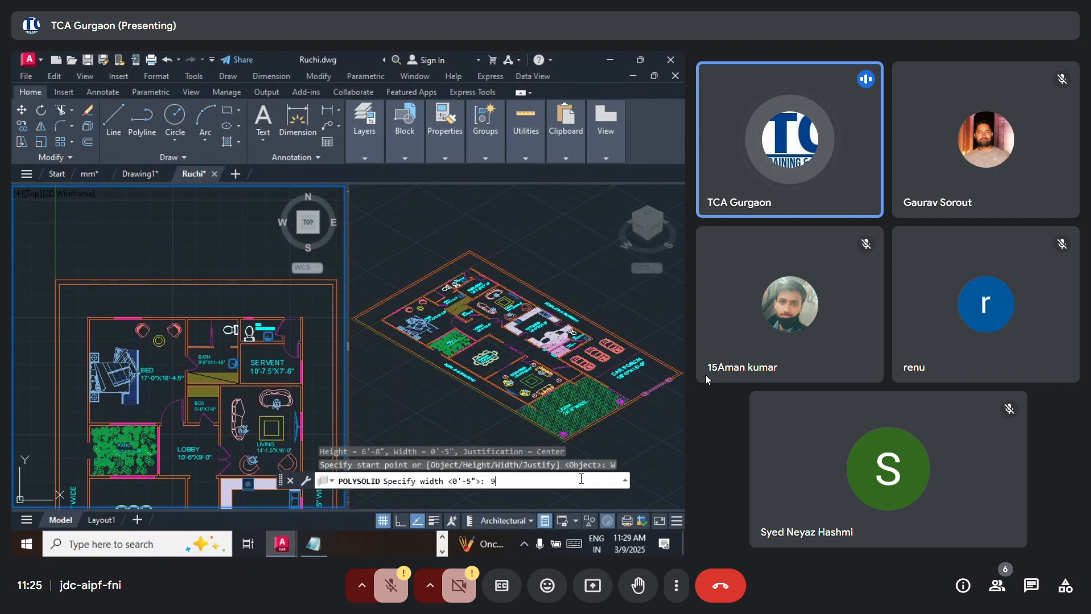
key(Return)
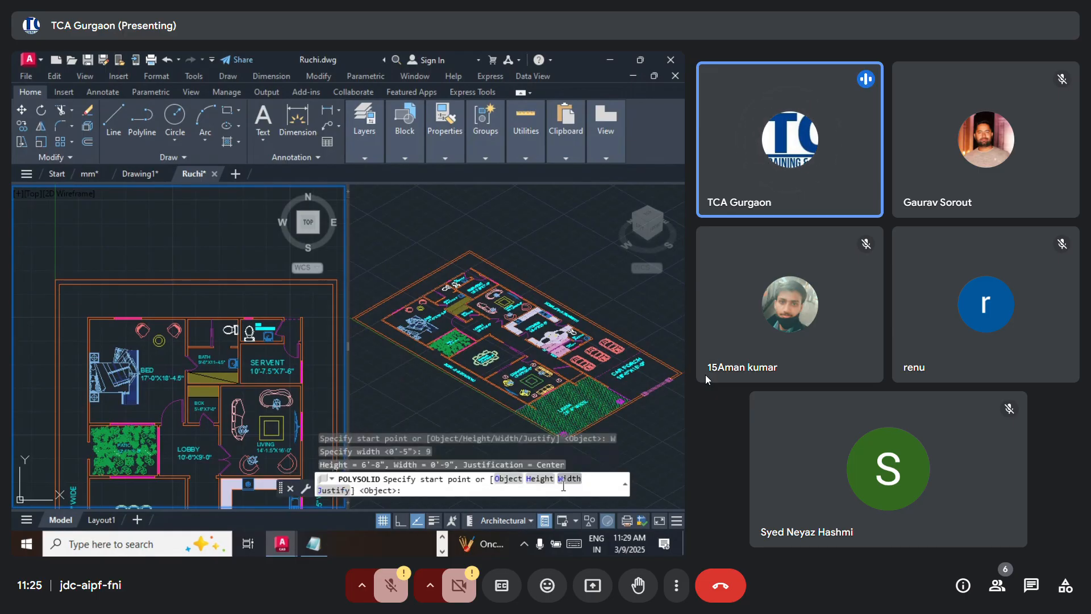
Step: Try to set the polysolid height to 10' and cancel the command
click(538, 482)
key(Return)
key(Return)
key(Return)
key(Return)
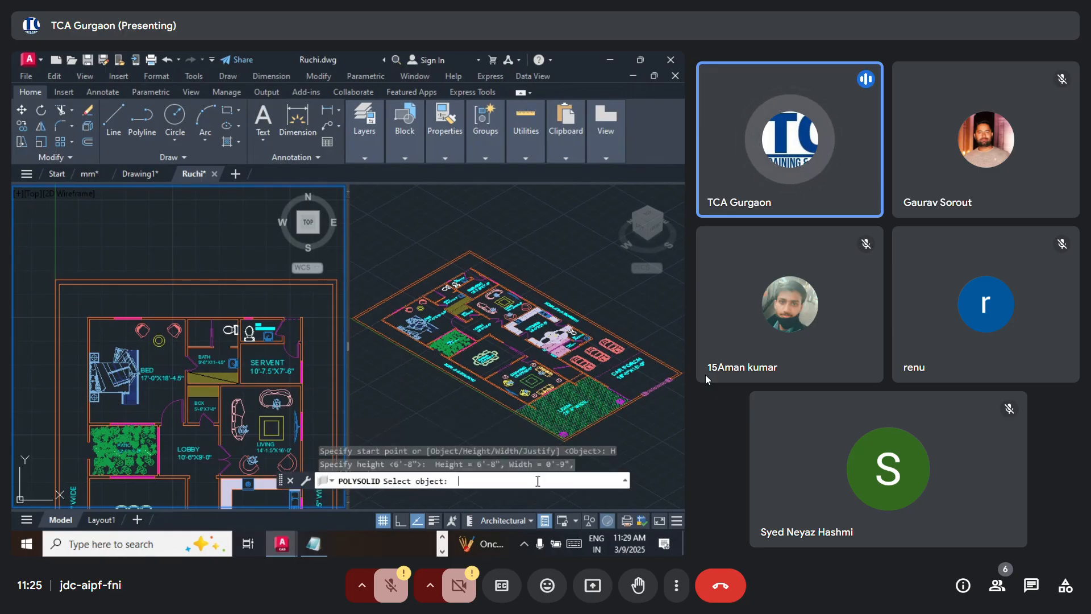
text(10')
key(Return)
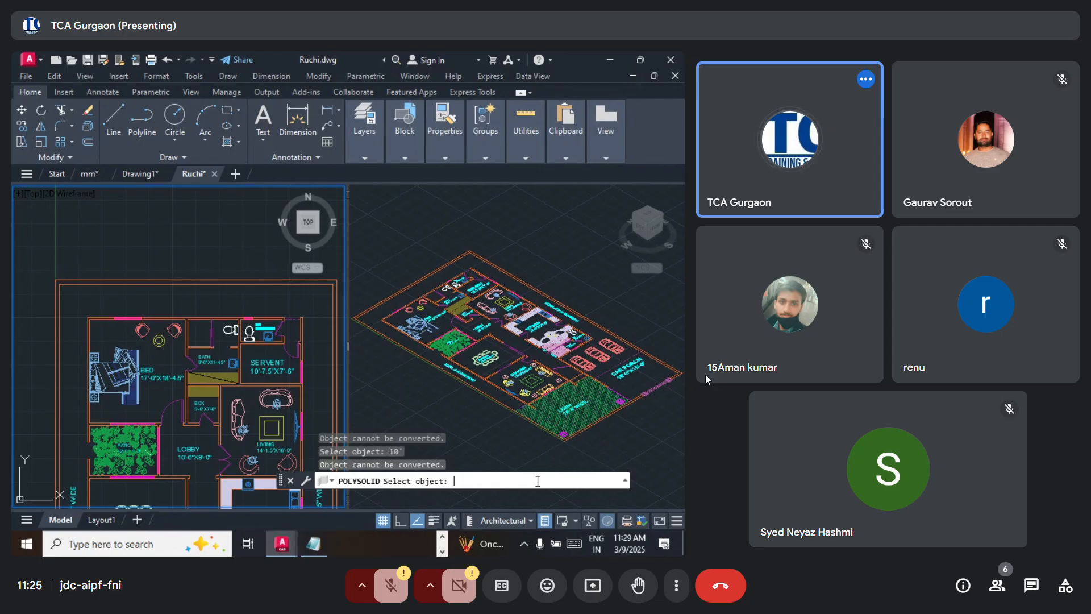
key(Return)
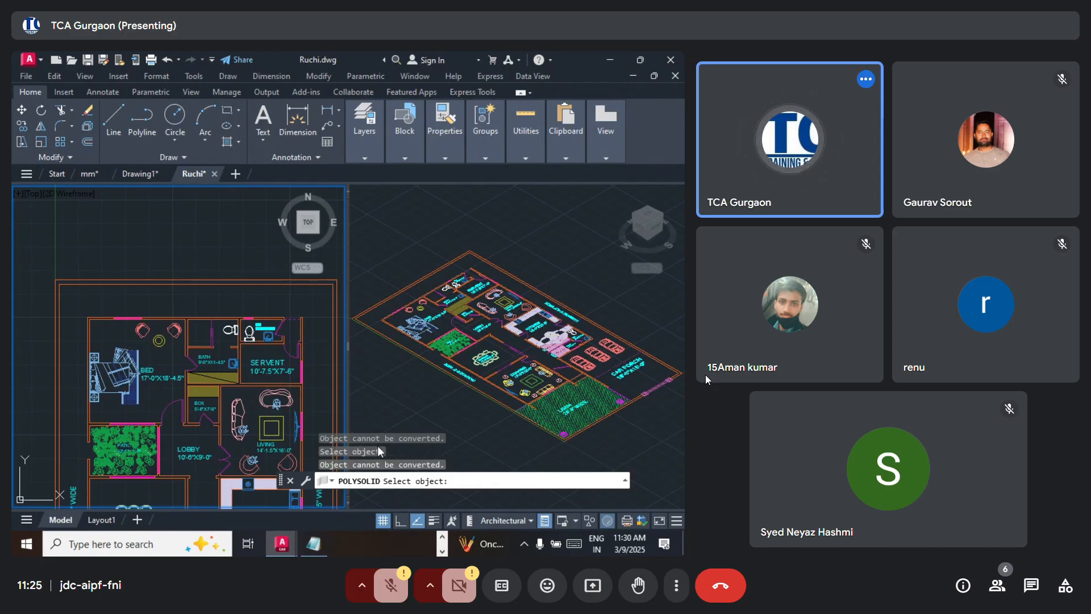
key(Escape)
Step: Restart the POLYSOLID command, set its height to 10', and leave the command
text(poly)
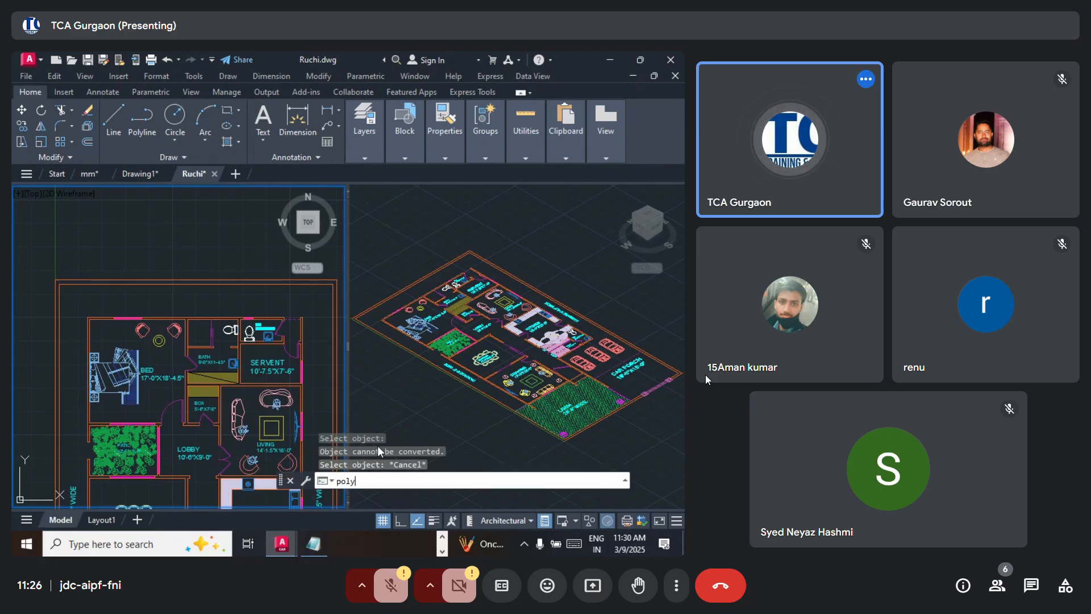
text(solid)
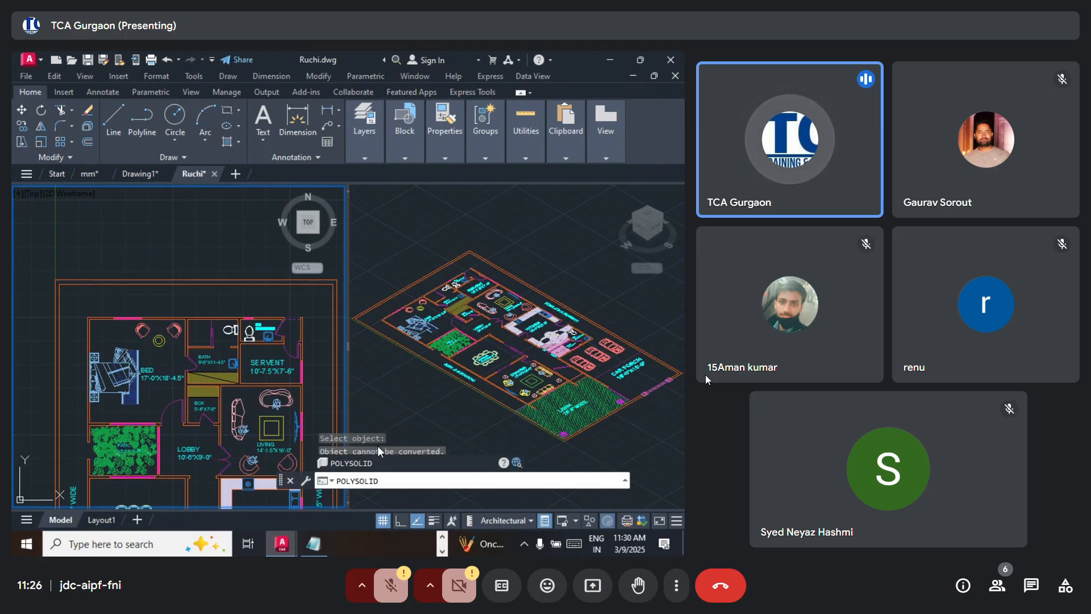
key(Return)
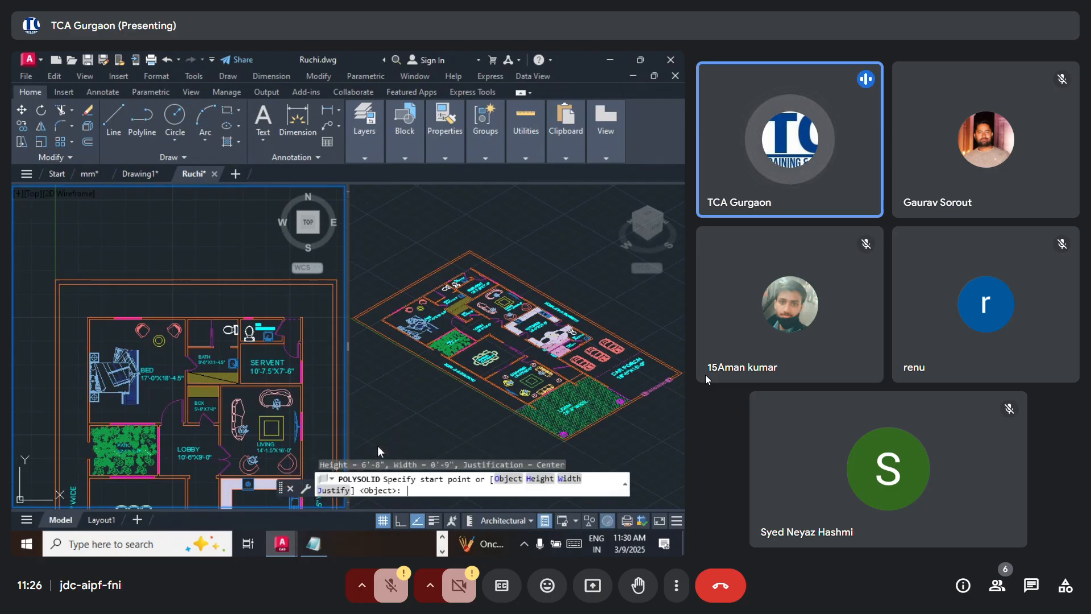
click(539, 479)
text(10')
key(Return)
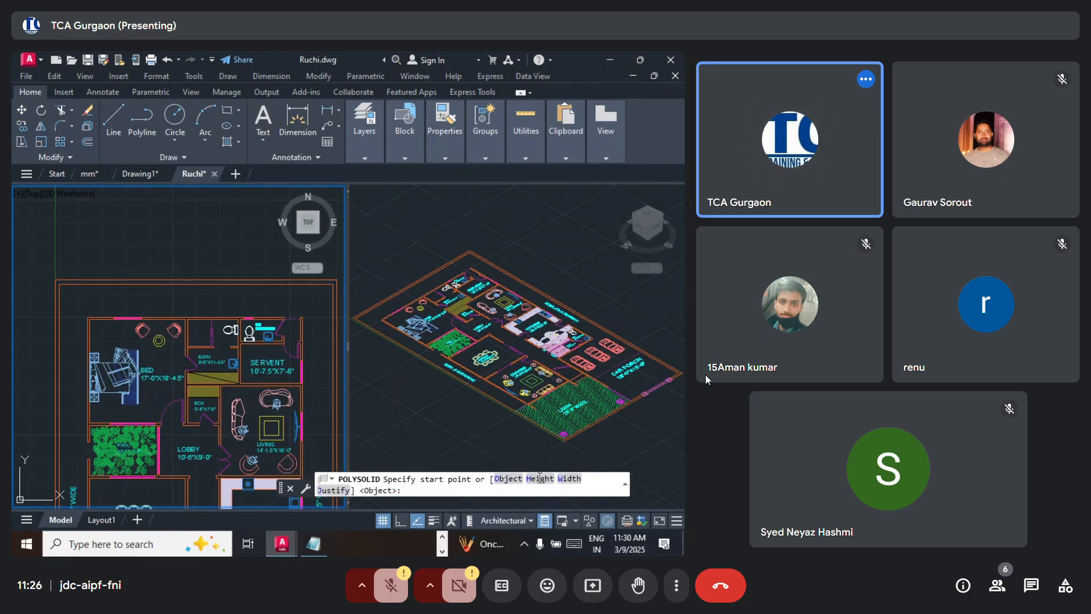
key(Return)
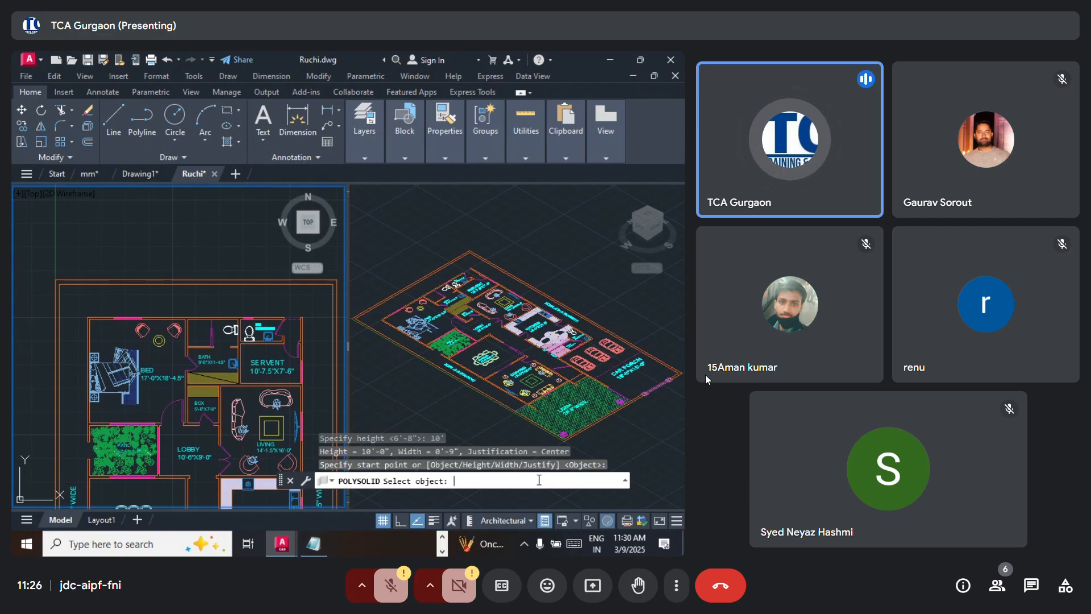
key(Return)
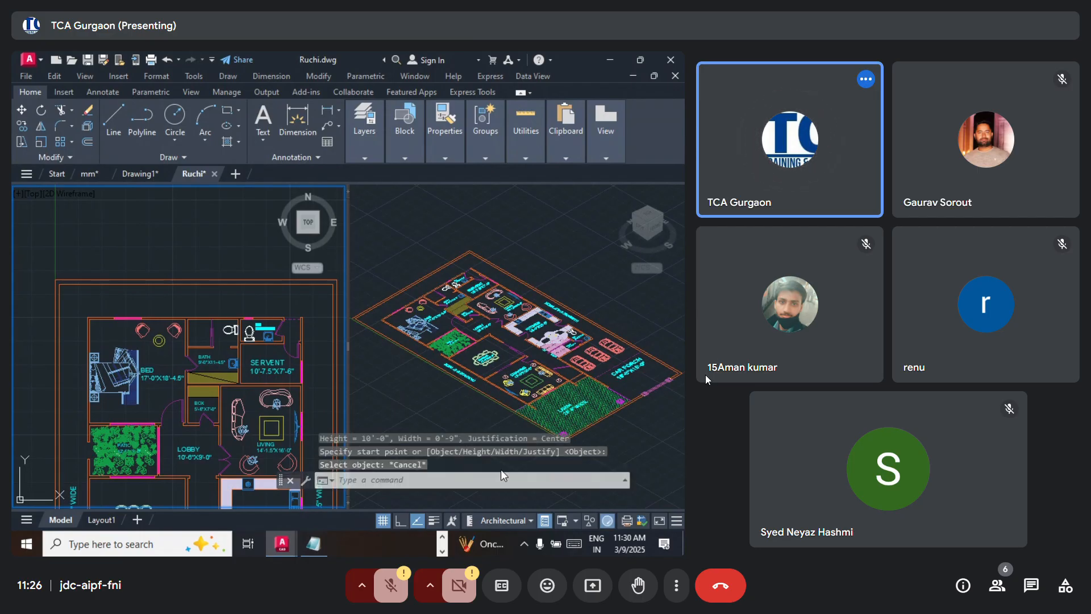
Step: Try a polysolid wall 10' high and 9" wide from the bedroom's outer corner along the upper wall, and cancel it
text(H)
key(Return)
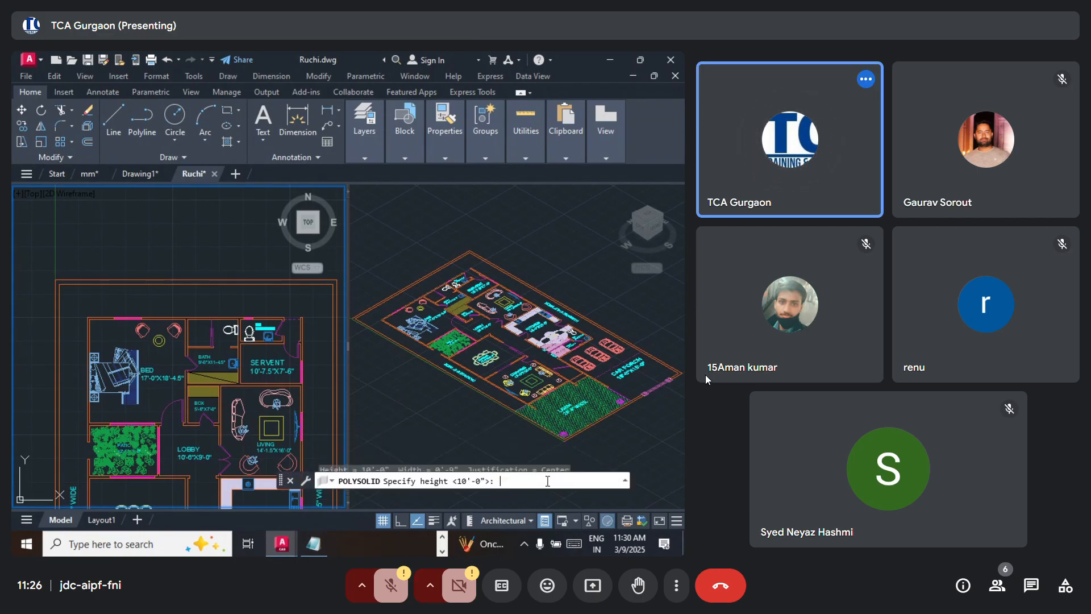
key(Return)
text(W)
key(Return)
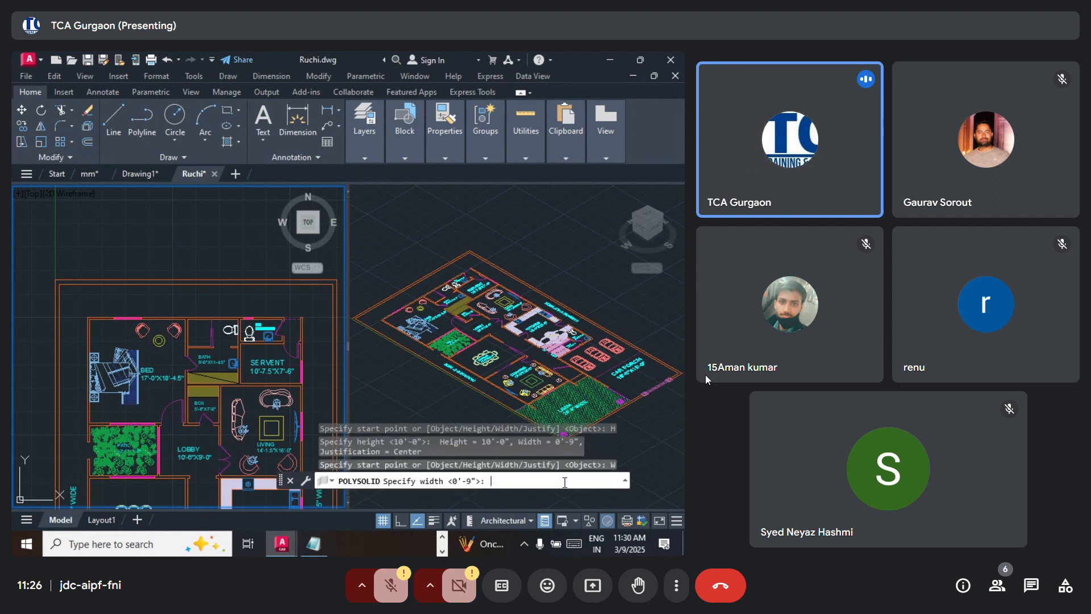
key(Return)
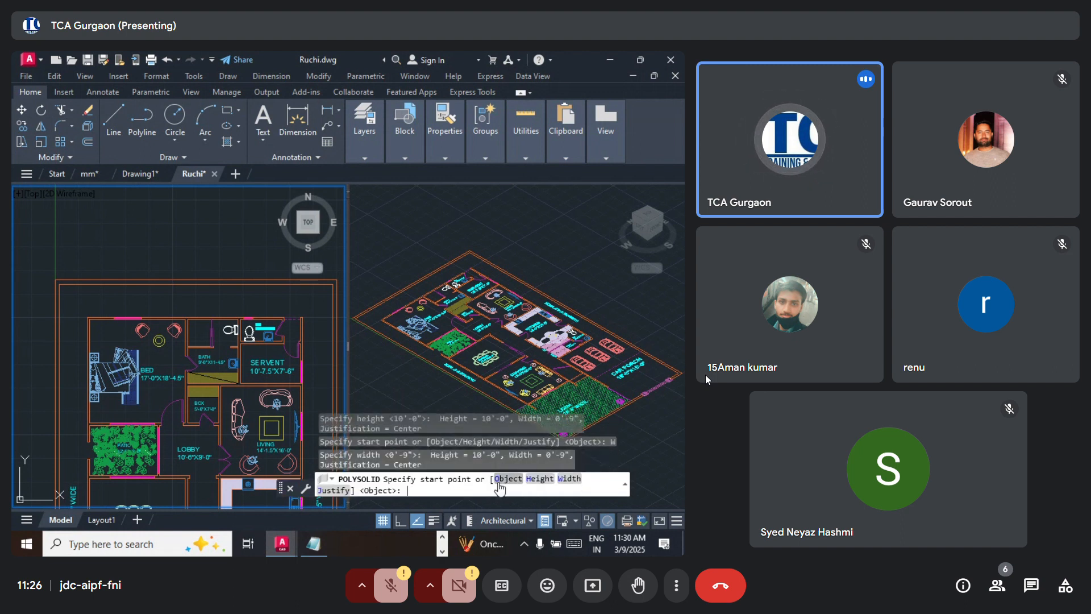
scroll(81, 324, up, 5)
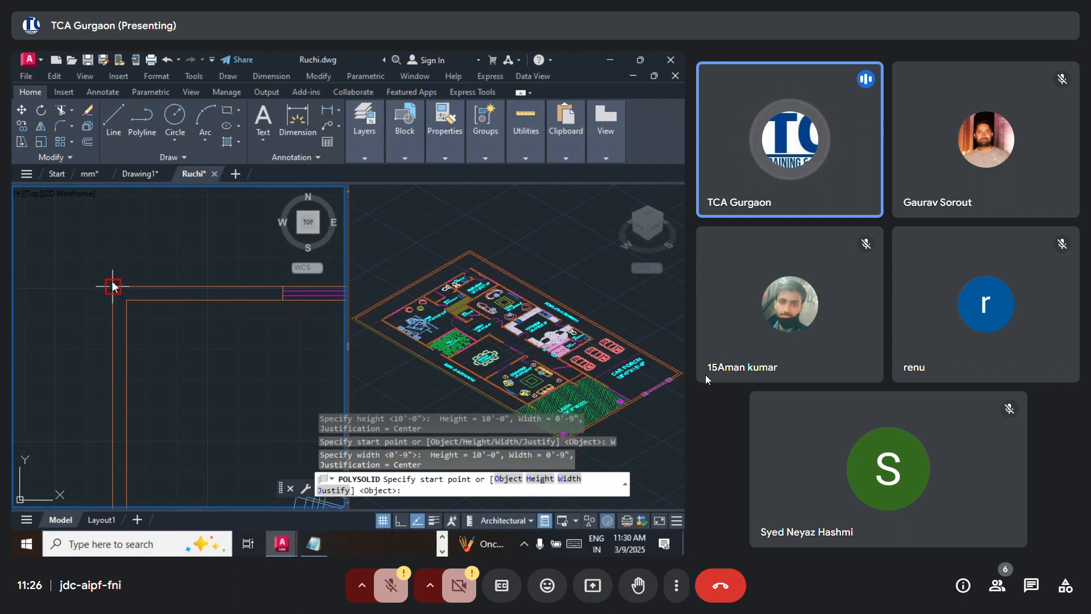
click(113, 286)
scroll(210, 279, up, 2)
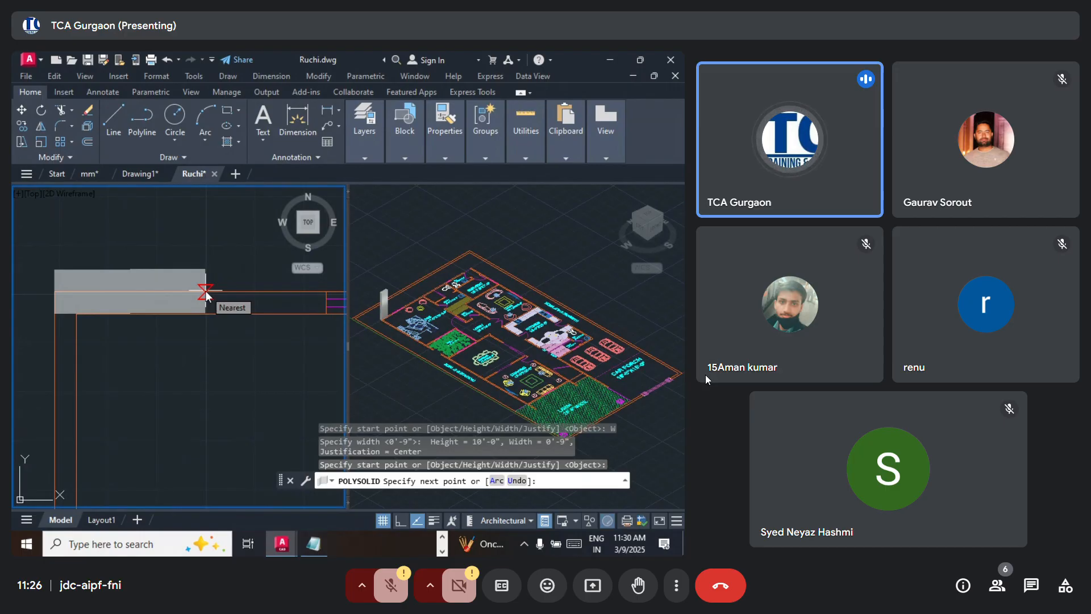
key(Escape)
Step: Restart the POLYSOLID command and set the wall width to 4.5 inches
text(polys)
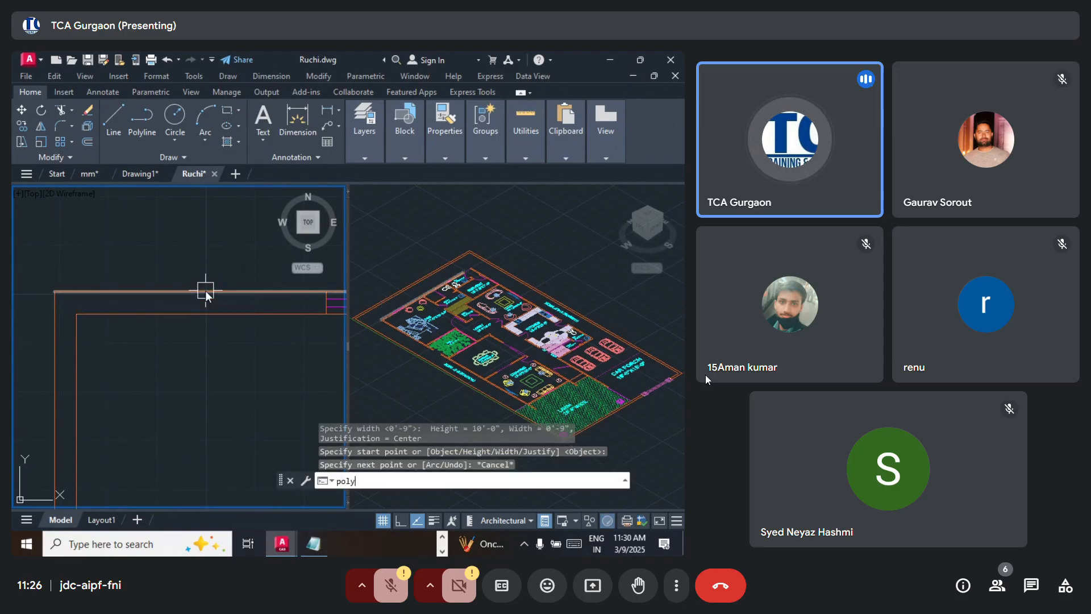
key(Return)
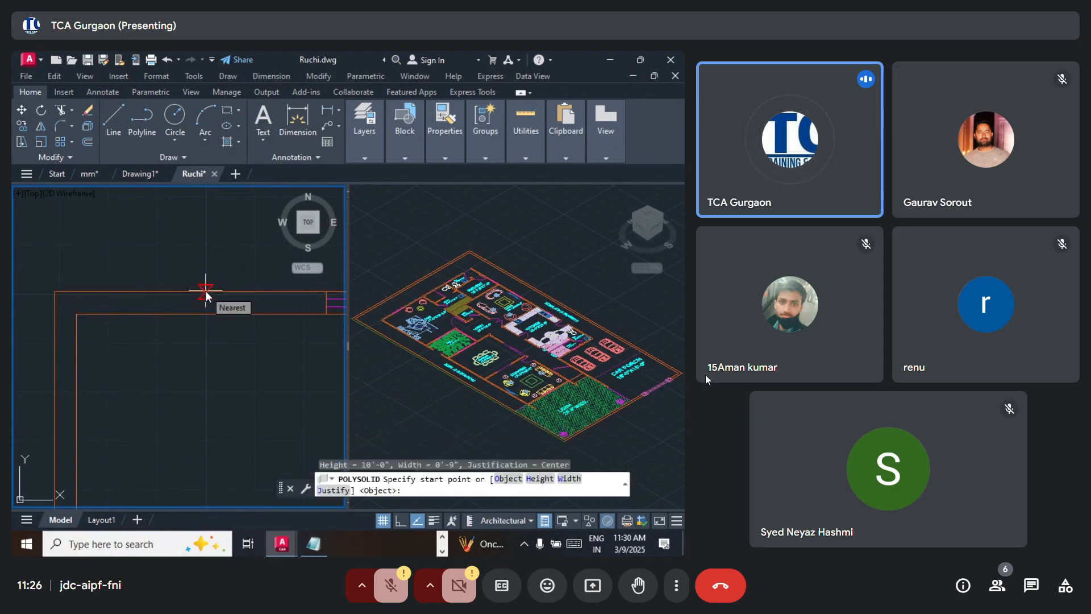
text(w)
key(Return)
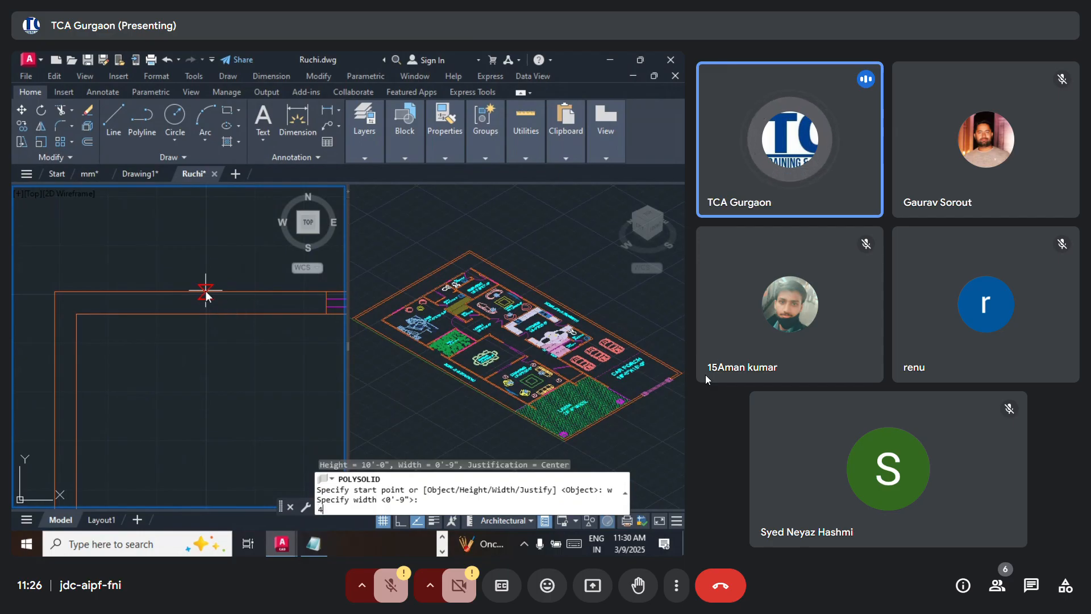
text(4.5)
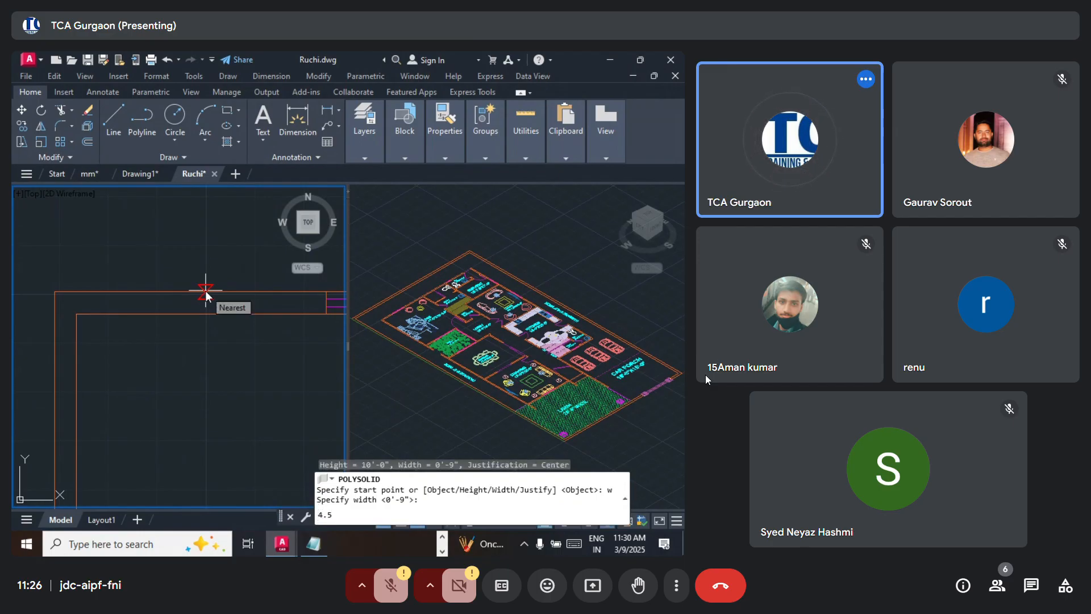
key(Return)
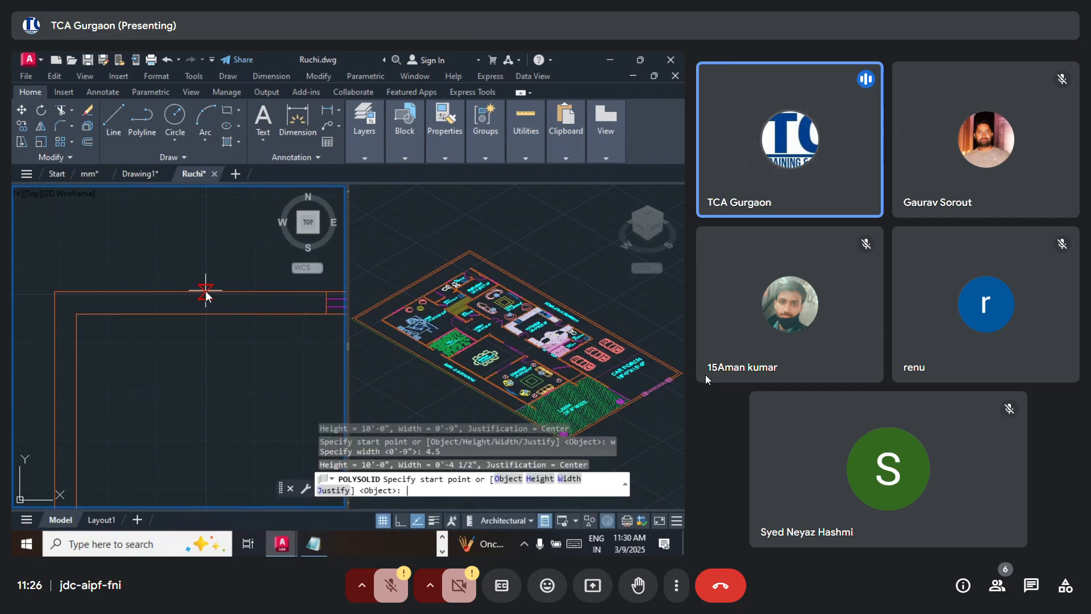
Step: Start a trial wall at the bedroom's outer corner, turn Ortho on and the grid off, and cancel the wall
click(55, 292)
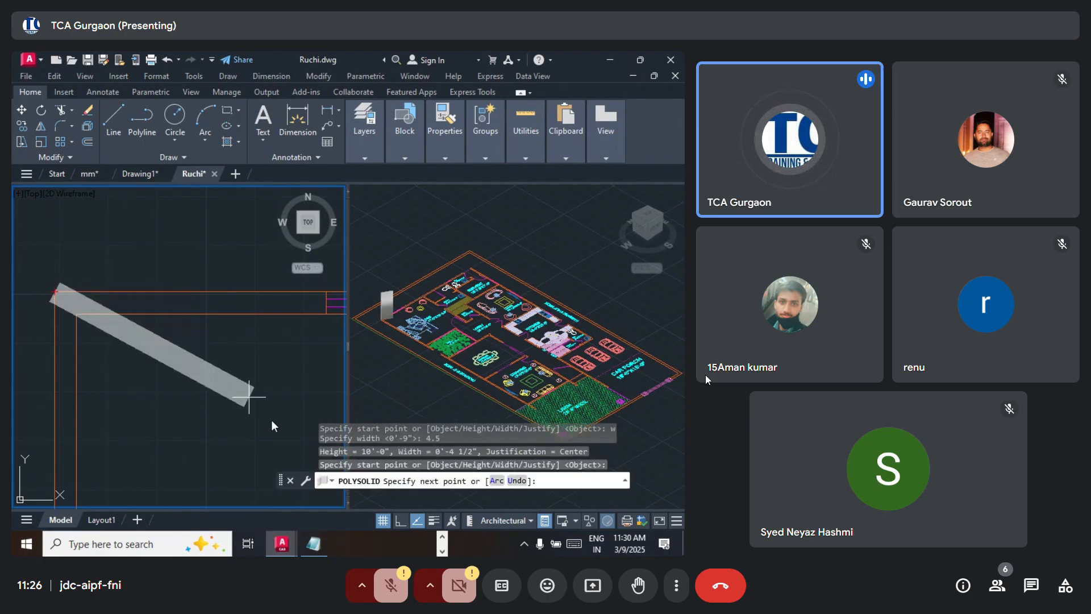
click(400, 520)
click(382, 520)
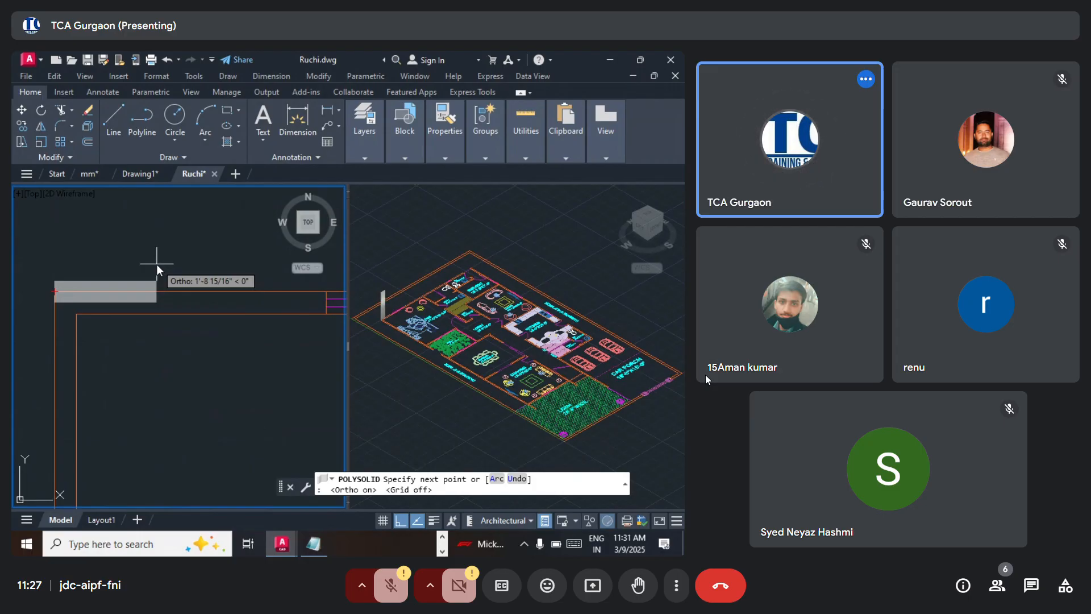
key(Escape)
Step: Restart POLYSOLID with Left justification and draw the upper outer wall from the bedroom corner to the servant room corner
key(Return)
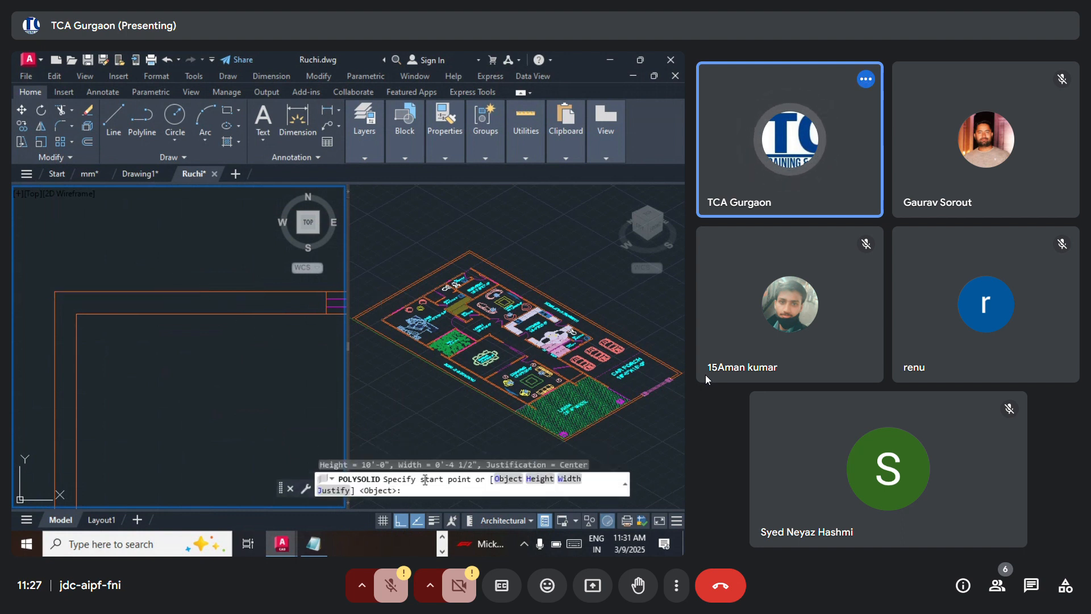
click(337, 491)
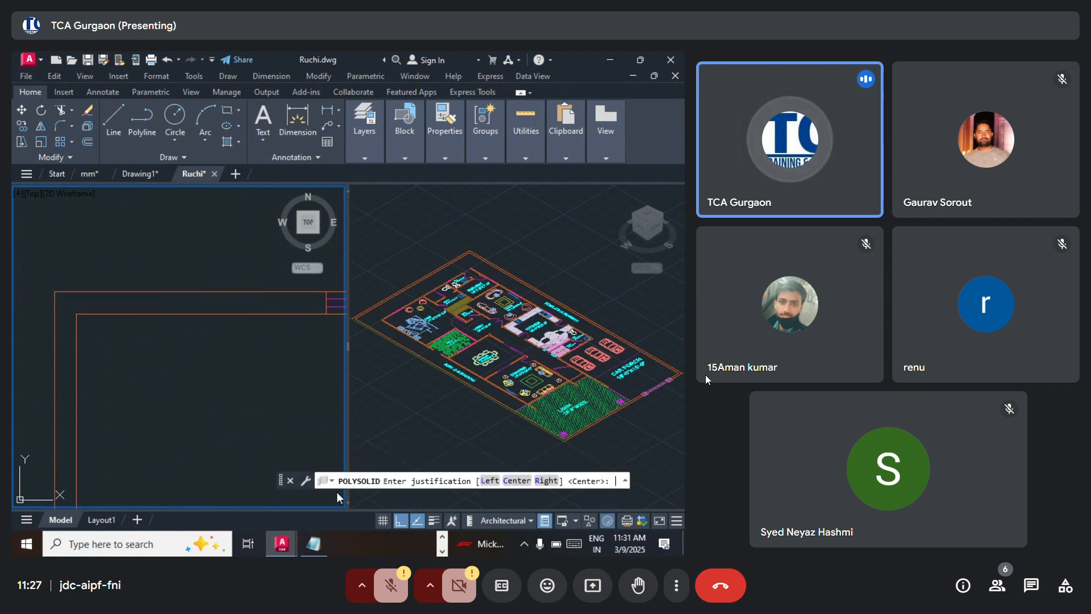
click(490, 480)
click(54, 292)
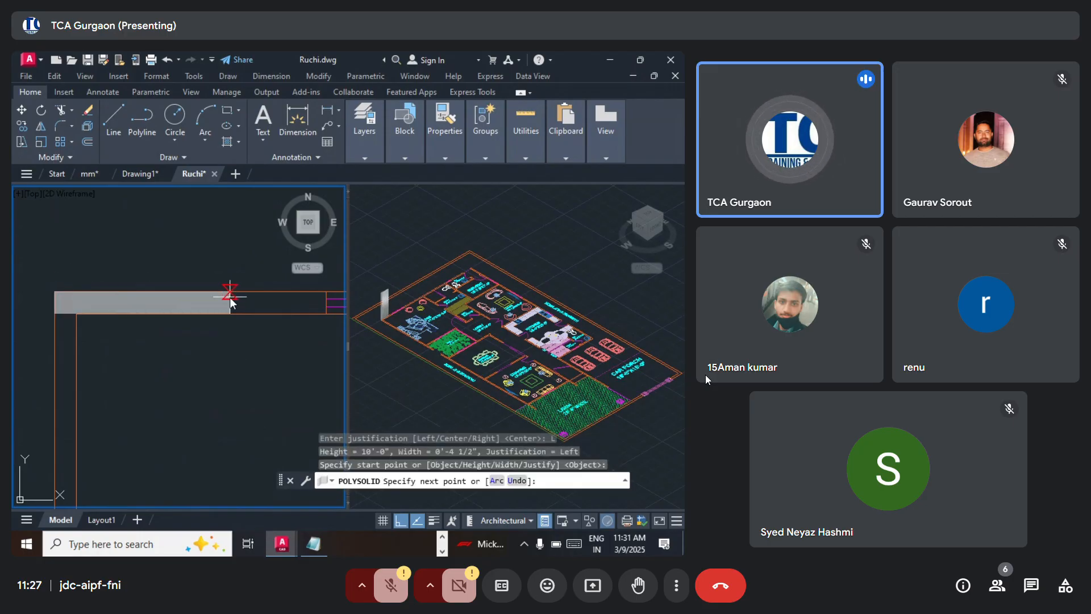
scroll(230, 297, up, 4)
middle_drag(237, 290, 92, 295)
middle_drag(281, 306, 110, 303)
scroll(250, 284, up, 3)
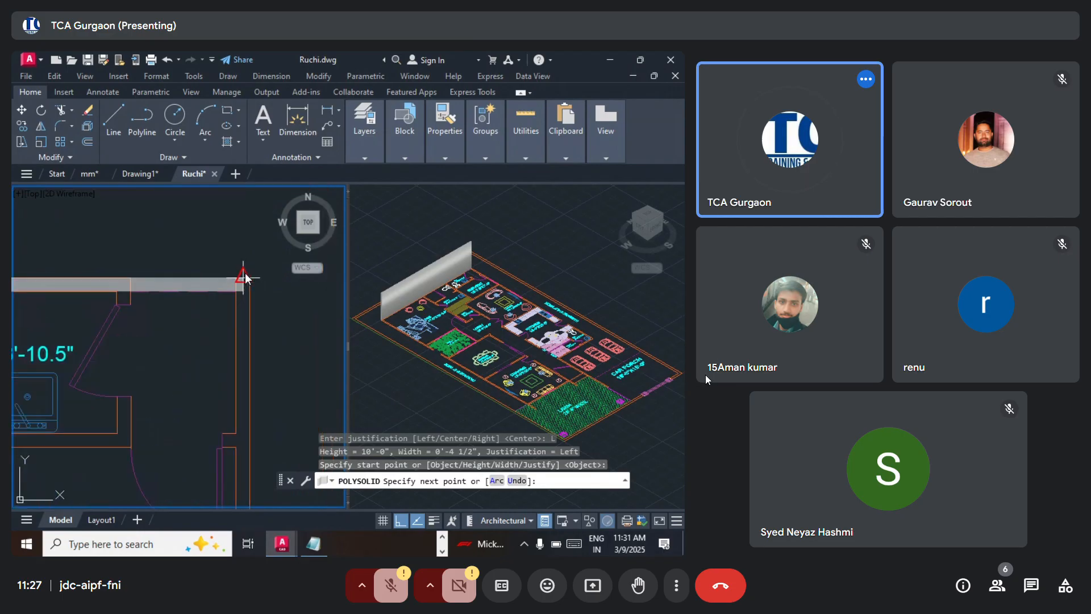
click(250, 278)
Step: Continue the polysolid wall down the servant room, living room and kitchen side to the outer corner of the WC
scroll(254, 282, down, 4)
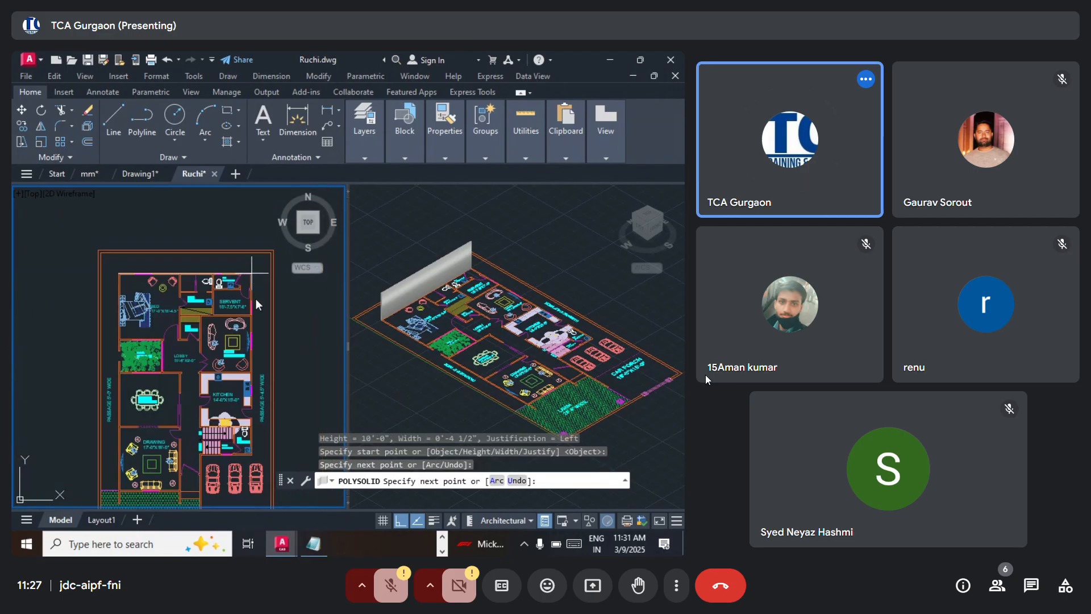
scroll(263, 355, up, 2)
scroll(229, 285, up, 3)
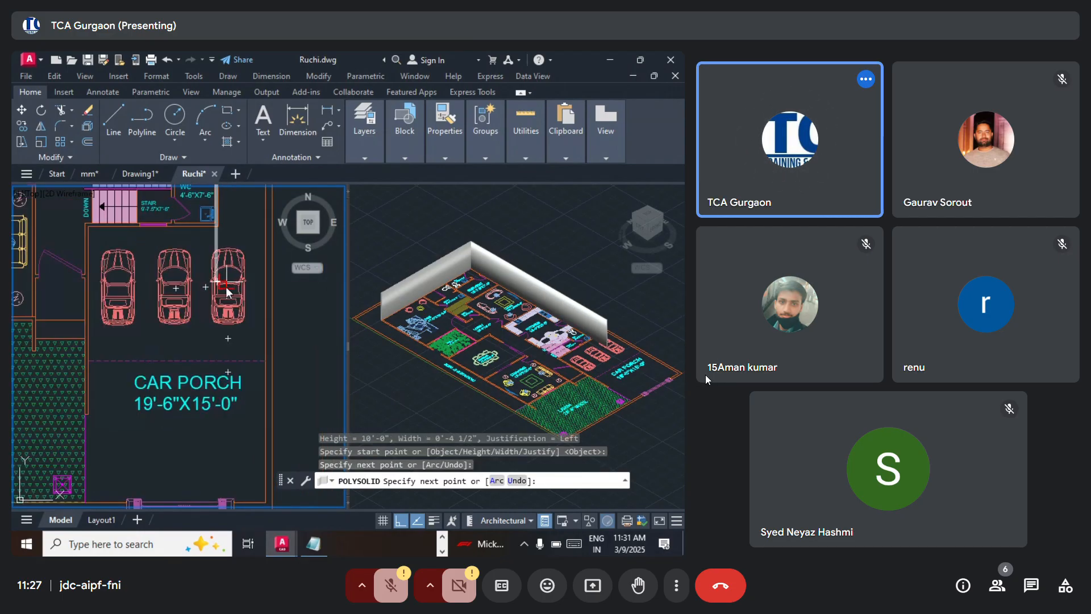
middle_drag(227, 281, 219, 440)
scroll(216, 423, up, 3)
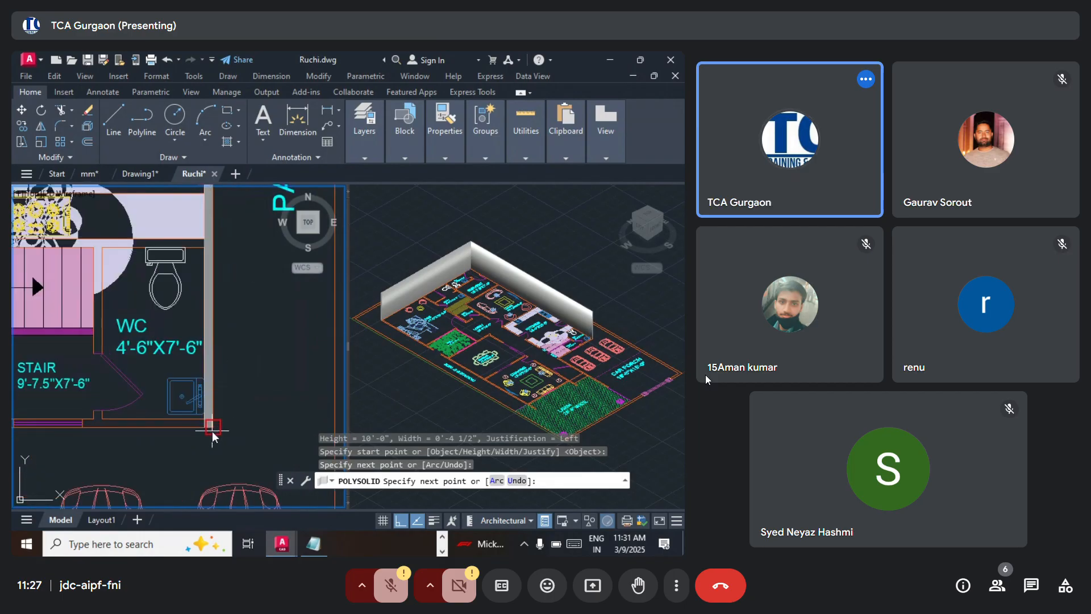
click(216, 417)
Step: Continue the wall below the WC and stair to the car porch corner, run it down to the wall's end beside the lawn, and finish it
scroll(148, 400, down, 4)
scroll(101, 399, up, 5)
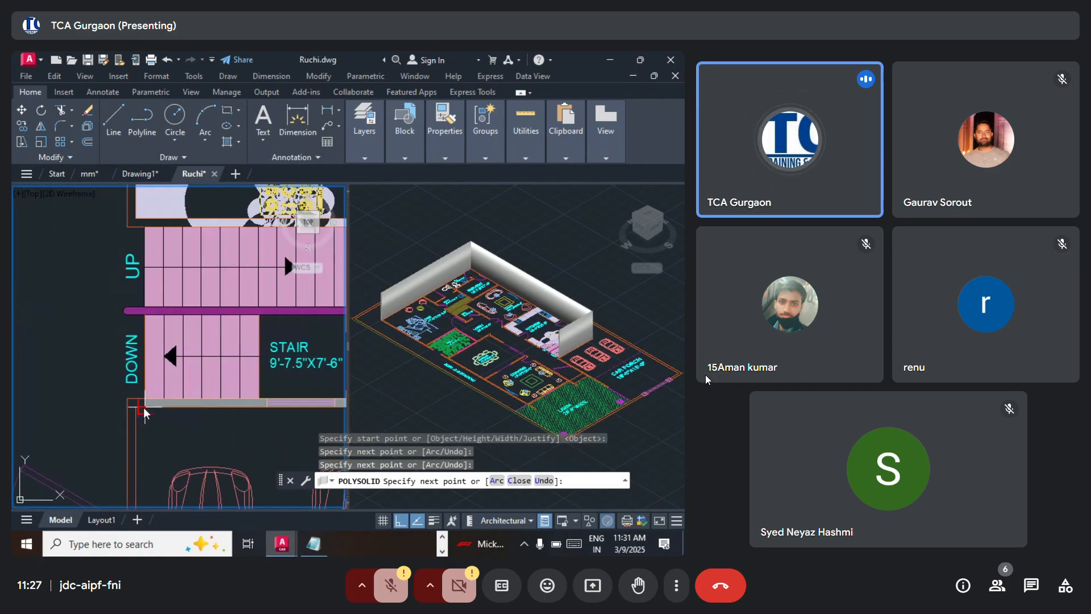
click(136, 410)
middle_drag(141, 406, 141, 288)
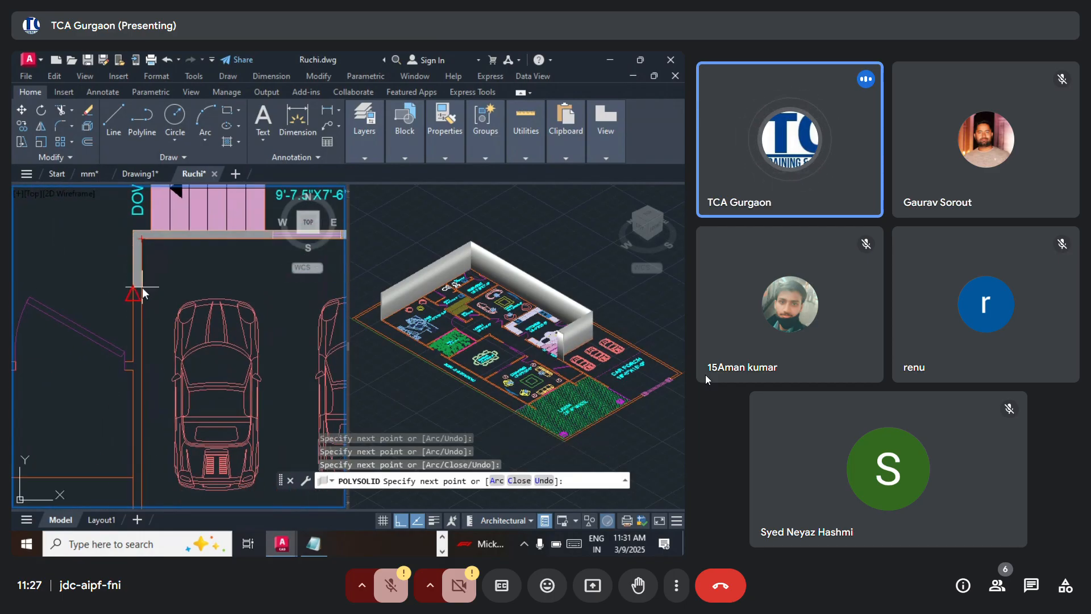
scroll(141, 292, down, 5)
middle_drag(142, 426, 153, 320)
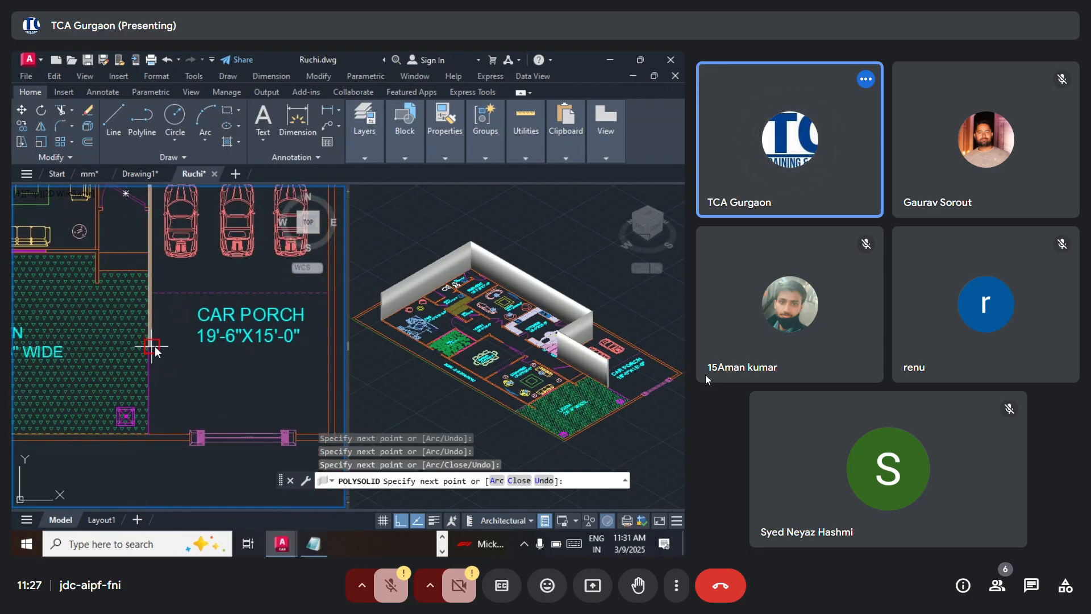
click(152, 346)
key(Return)
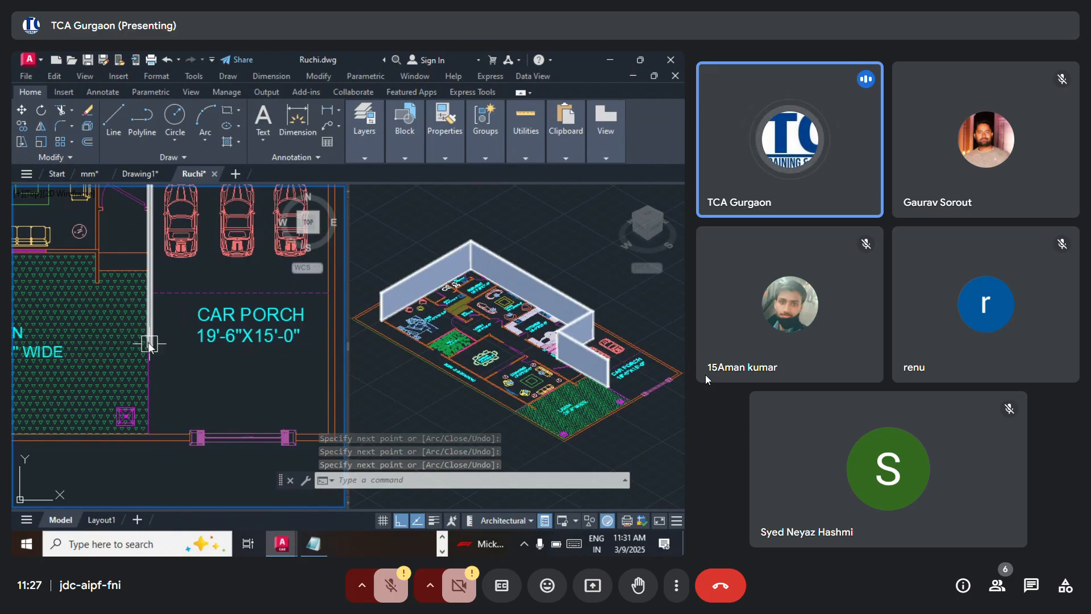
Step: Delete the polysolid wall that runs around the bedroom, servant room and car porch
scroll(267, 364, down, 5)
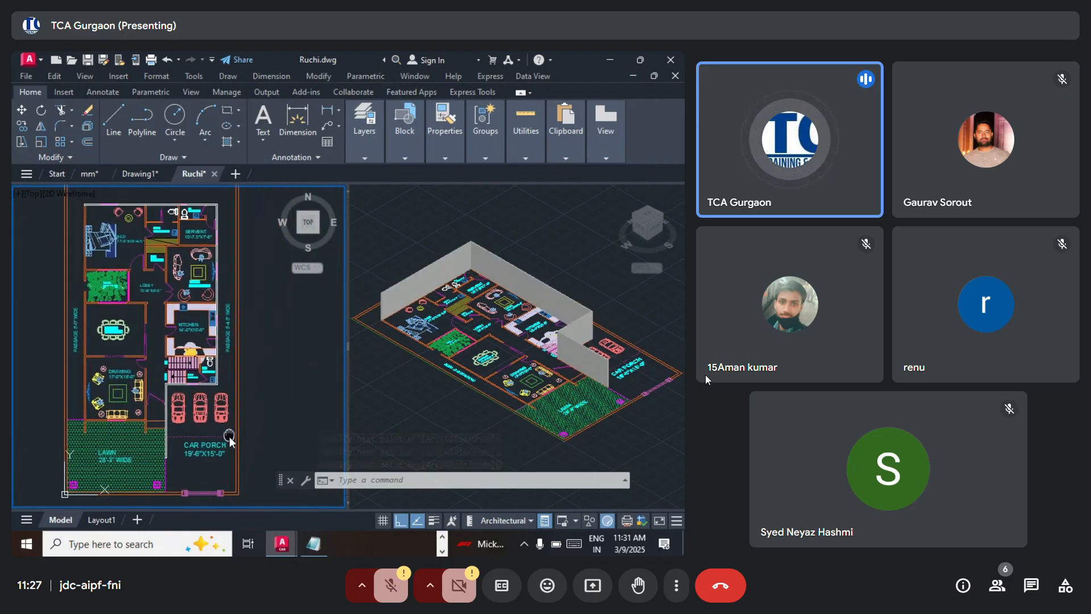
scroll(93, 354, up, 3)
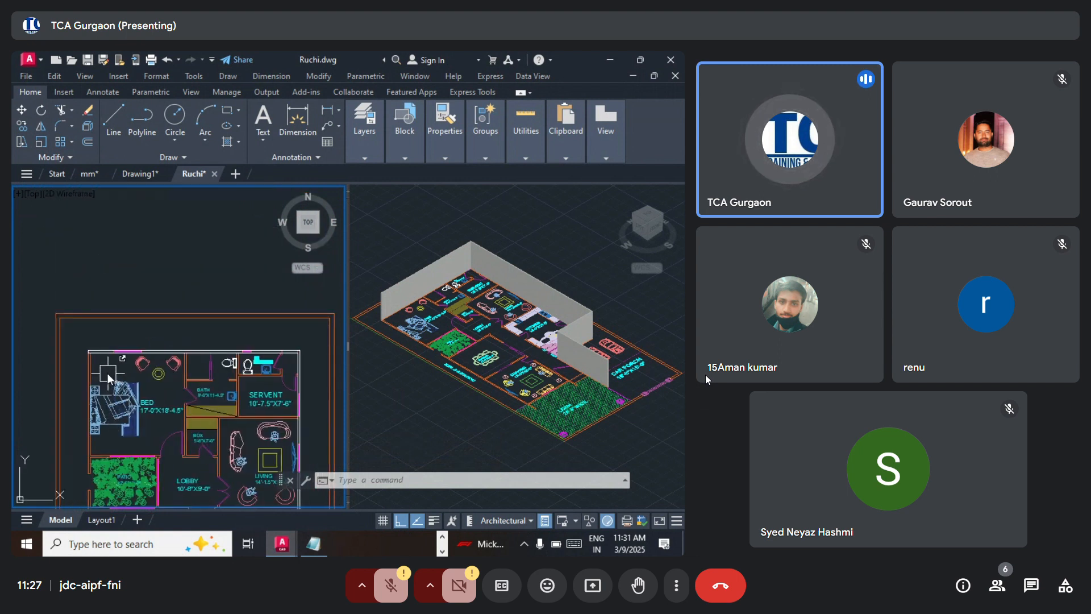
click(93, 354)
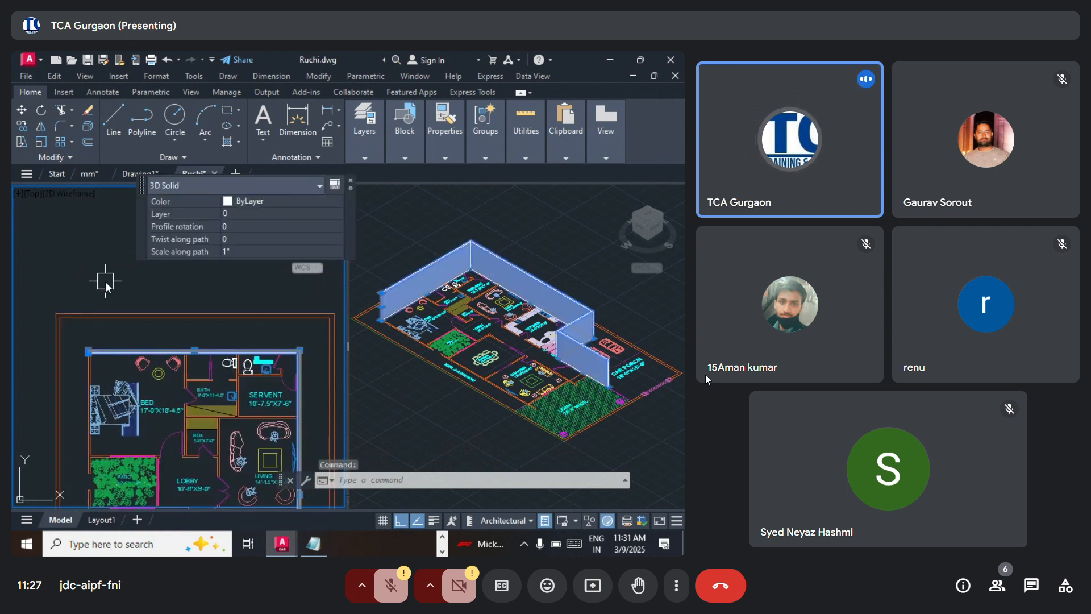
key(Delete)
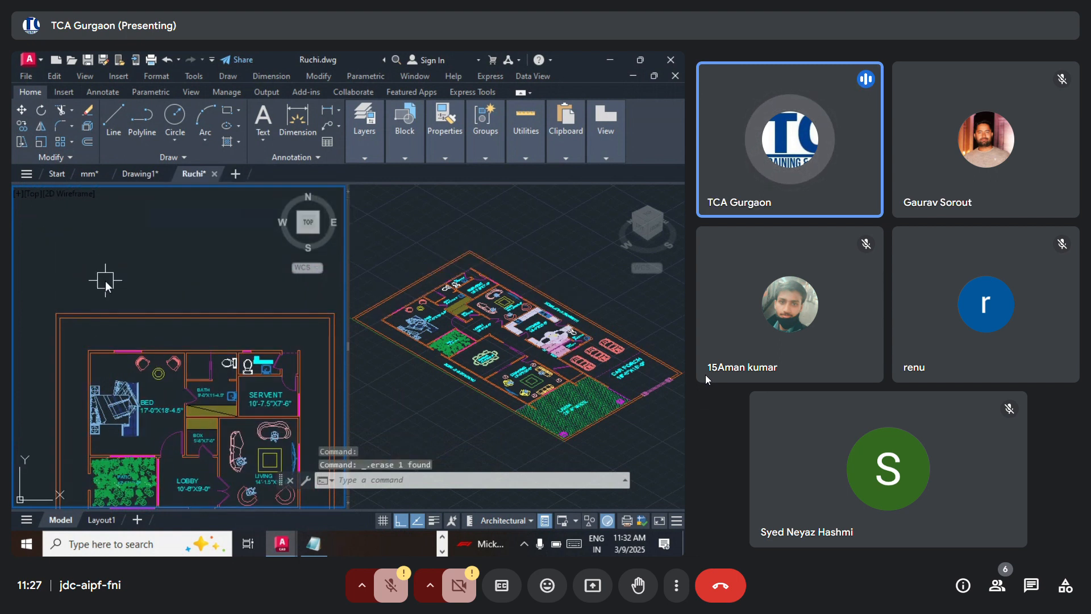
Step: Try a polysolid wall with Right justification from the bedroom's outer corner along the upper wall, and cancel it
text(POL)
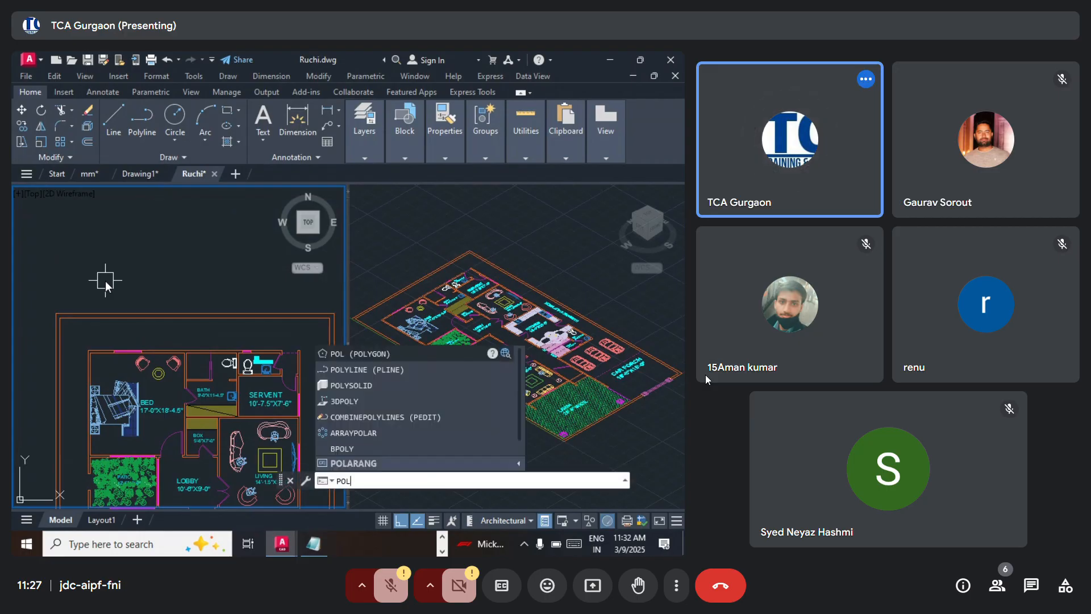
text(YS)
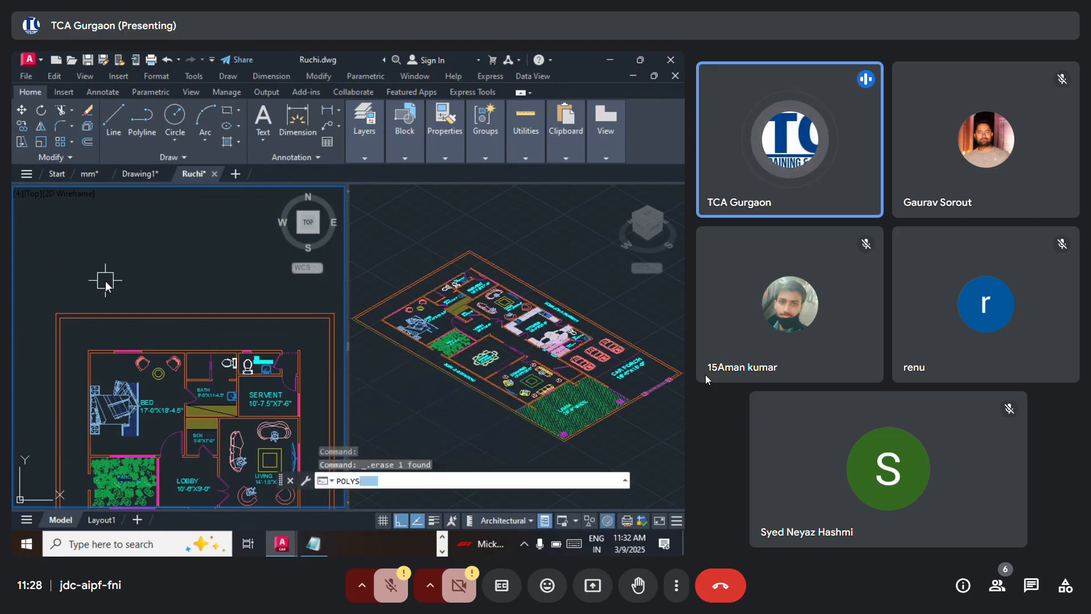
key(Return)
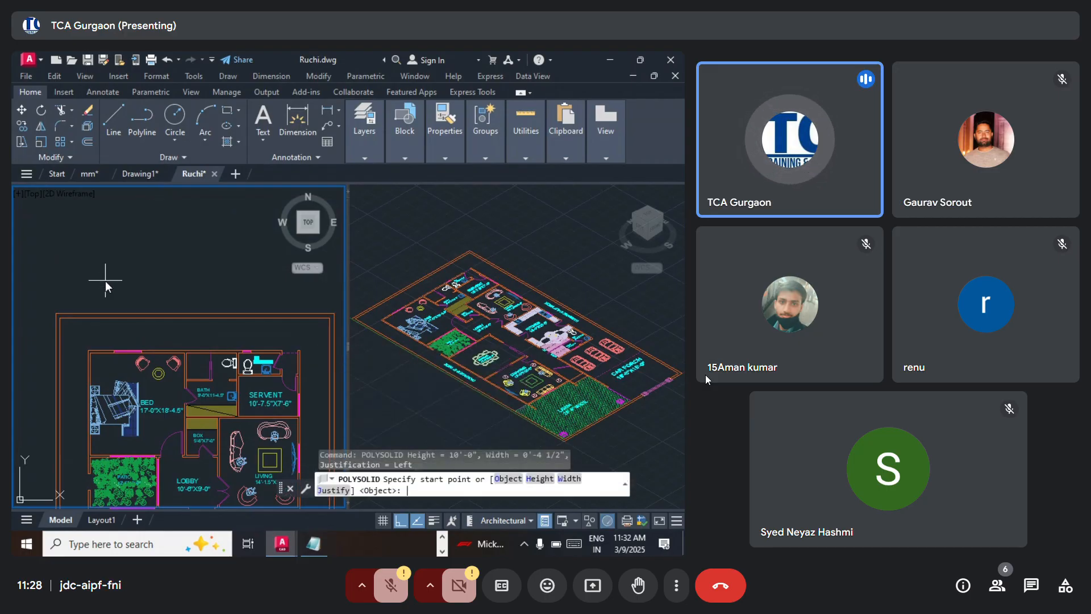
click(326, 489)
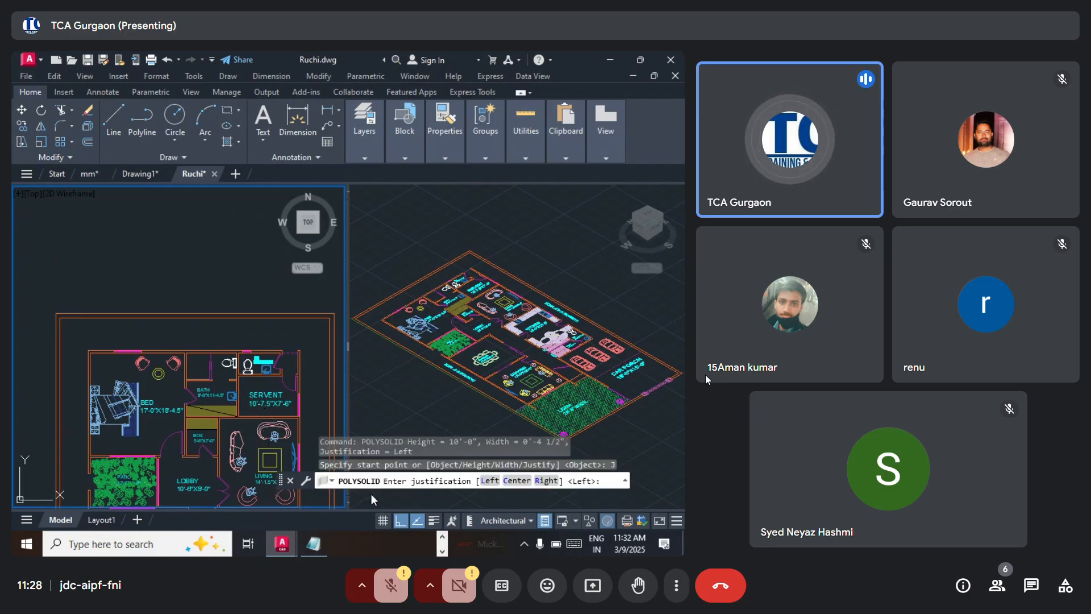
click(539, 481)
scroll(108, 358, up, 5)
click(55, 348)
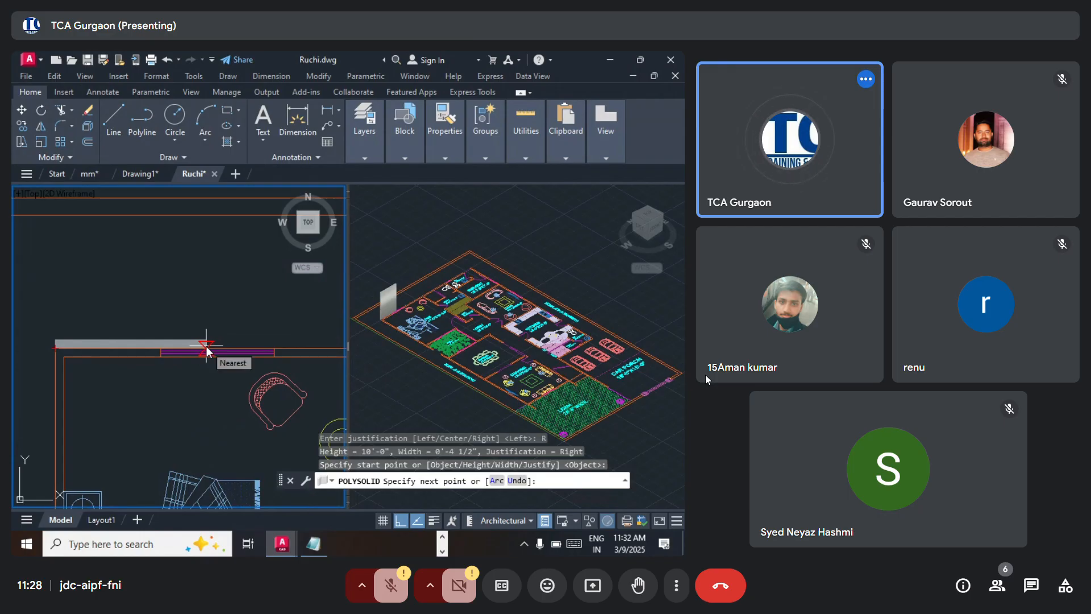
key(Escape)
Step: Restart the POLYSOLID command and set its justification to Center
key(Return)
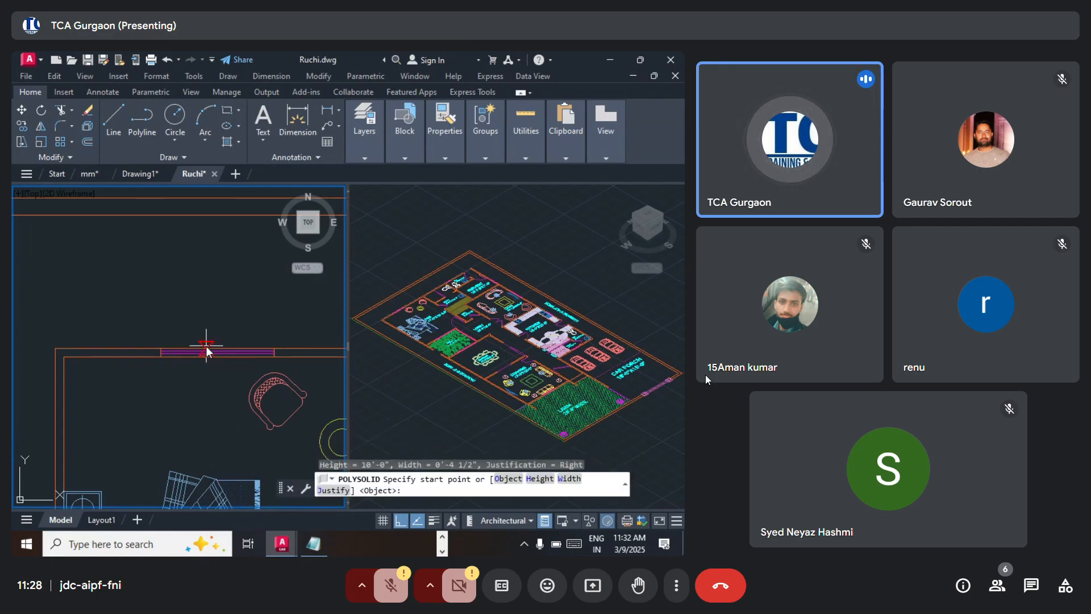
click(334, 490)
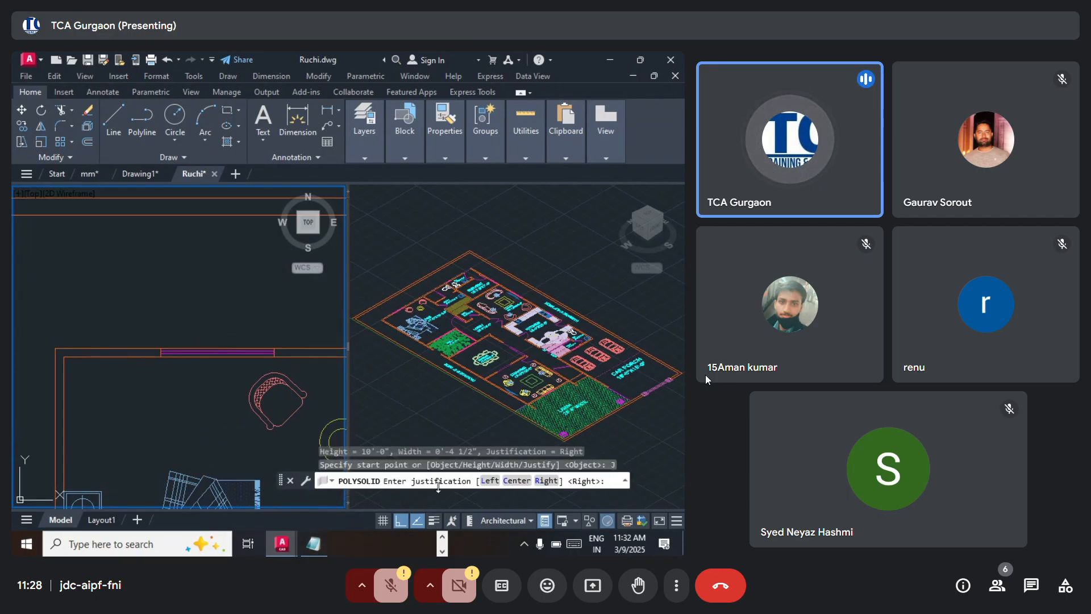
click(517, 480)
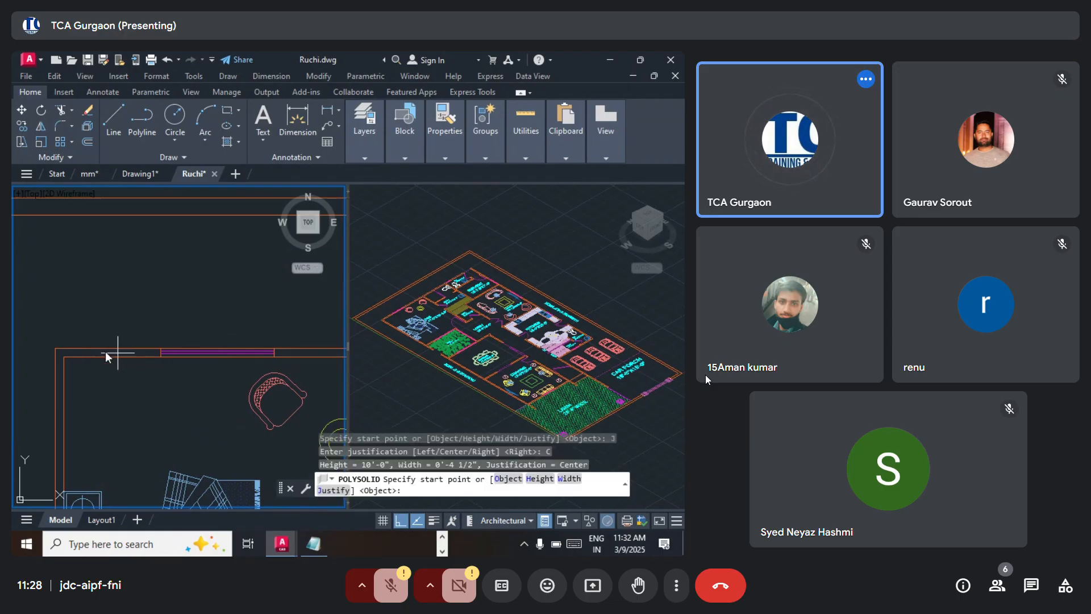
Step: Try a center-justified polysolid wall from the bedroom's outer corner along the upper wall, and cancel it
click(57, 350)
scroll(60, 349, up, 5)
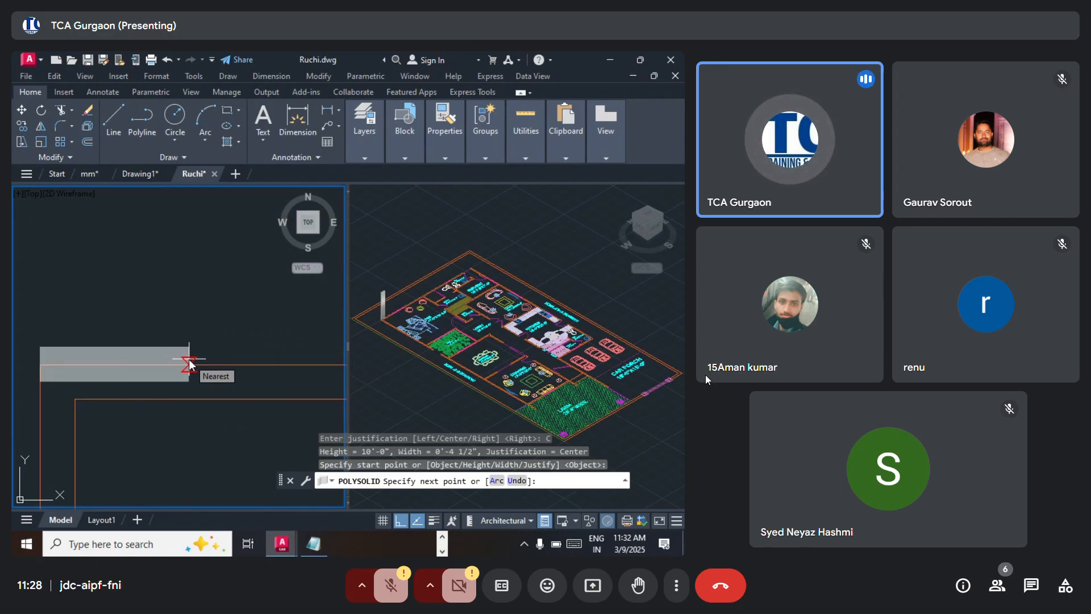
key(Escape)
Step: Restart POLYSOLID with Left justification and draw the upper wall from the bedroom's outer corner to the servant room's outer corner
key(Return)
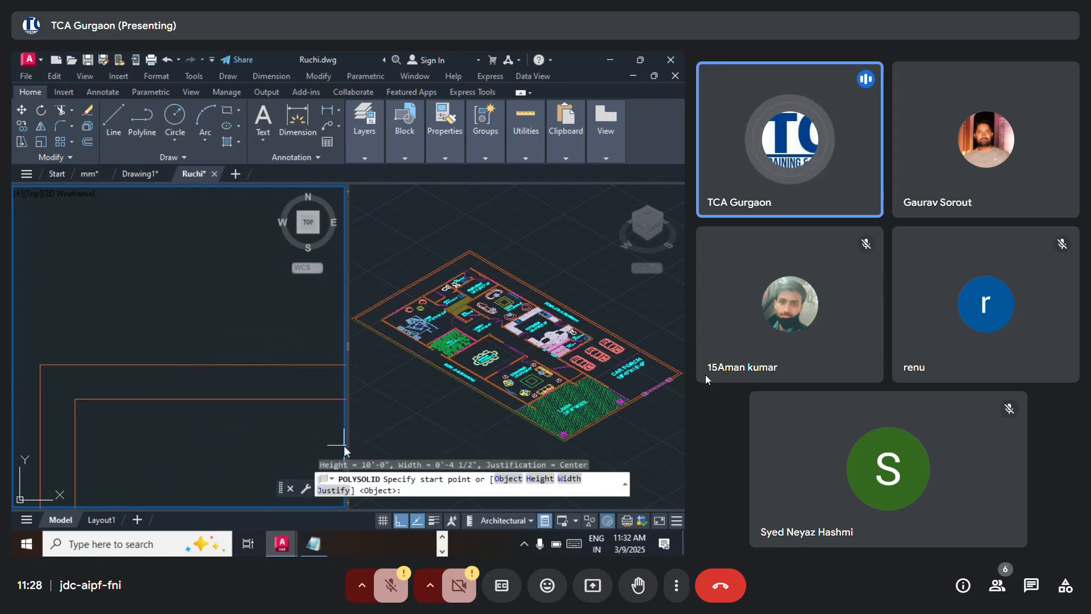
click(341, 491)
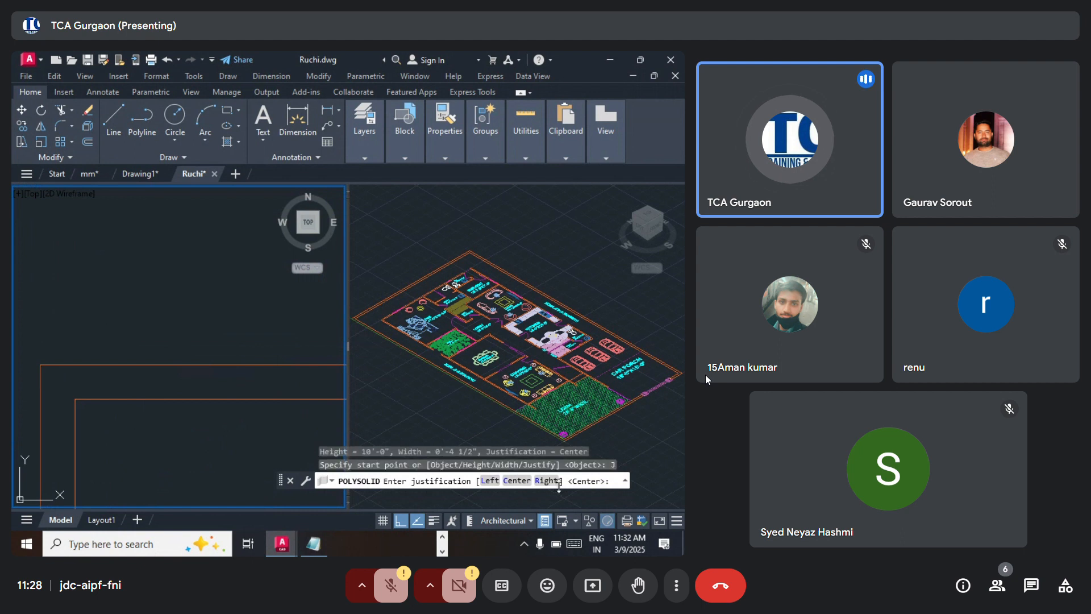
click(498, 481)
click(41, 364)
scroll(89, 318, down, 6)
middle_drag(223, 352, 98, 350)
middle_drag(268, 304, 117, 325)
middle_drag(286, 332, 191, 343)
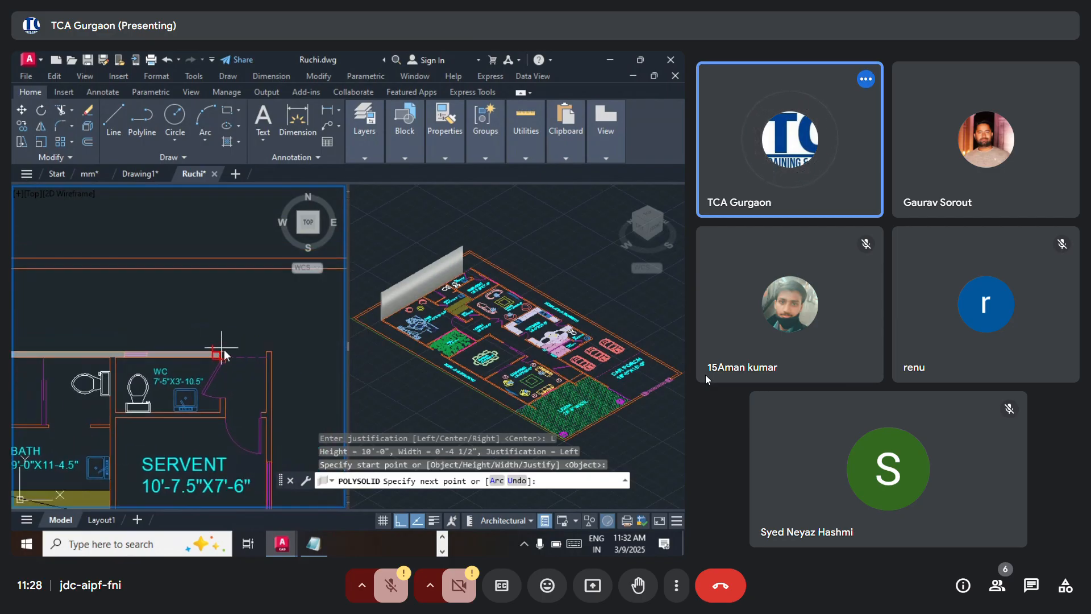
click(273, 353)
Step: Continue the polysolid wall down past the living room and kitchen to the WC's outer corner, and along below the stair to its corner
middle_drag(269, 424, 253, 219)
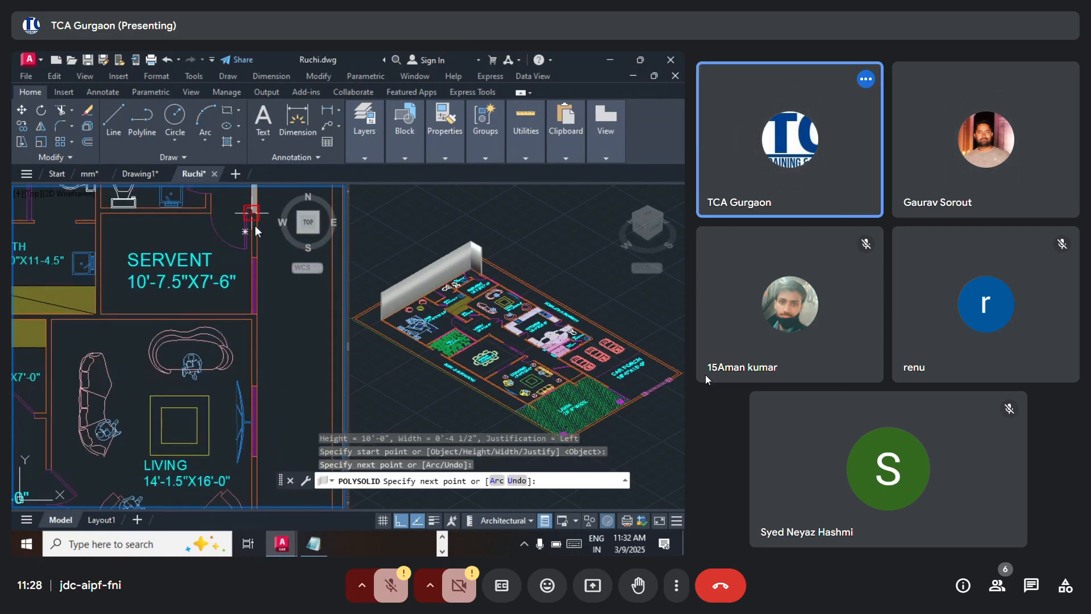
scroll(254, 220, down, 4)
scroll(274, 359, up, 4)
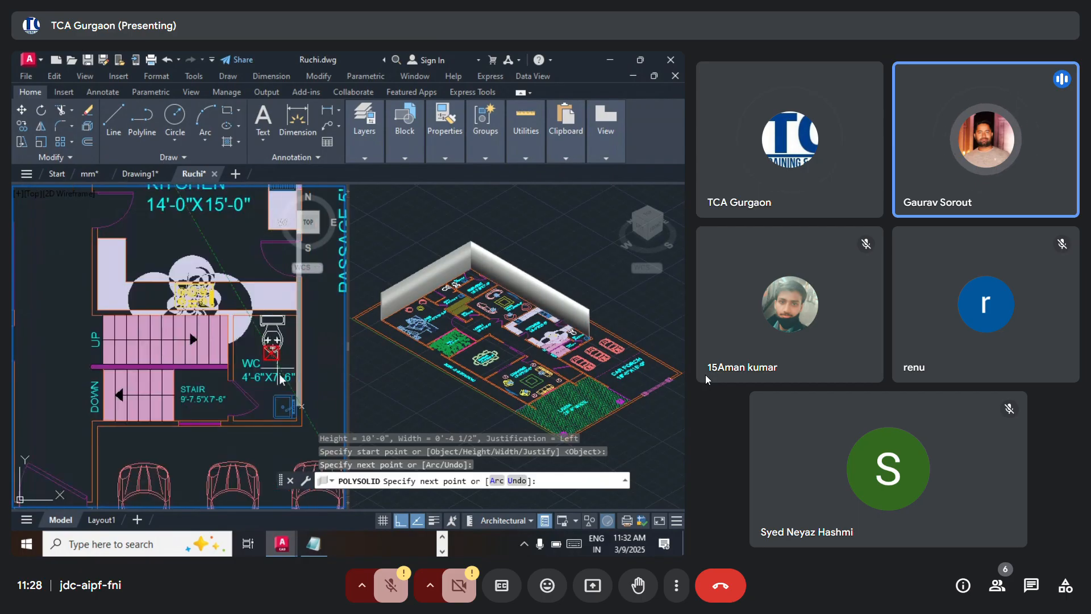
click(306, 430)
scroll(69, 427, up, 4)
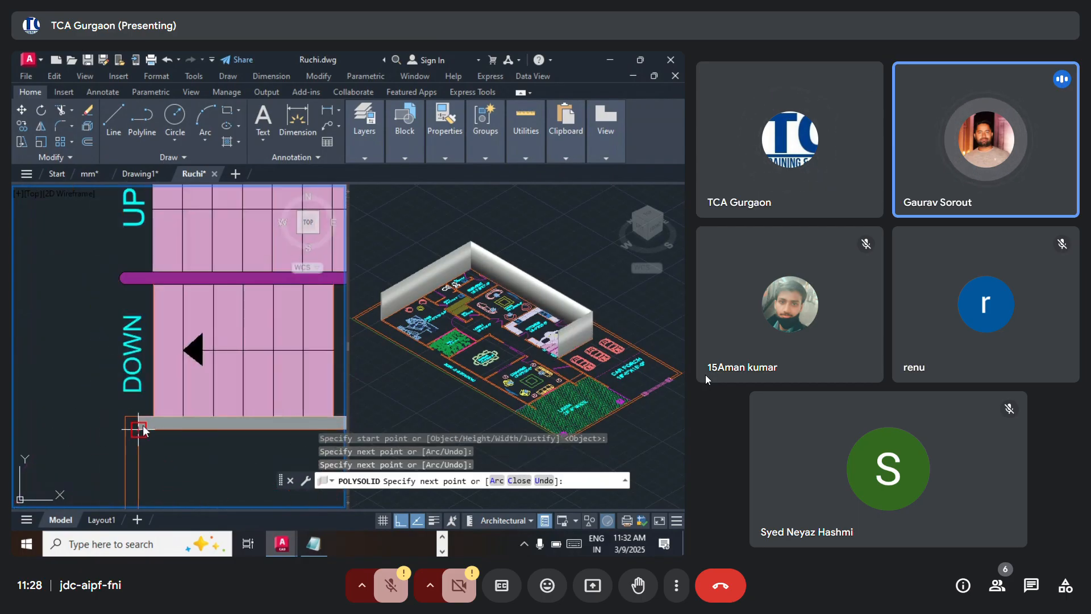
click(138, 430)
Step: Run the polysolid wall down beside the car porch to the wall's end next to the lawn, and finish it
middle_drag(139, 452, 140, 281)
scroll(139, 302, down, 2)
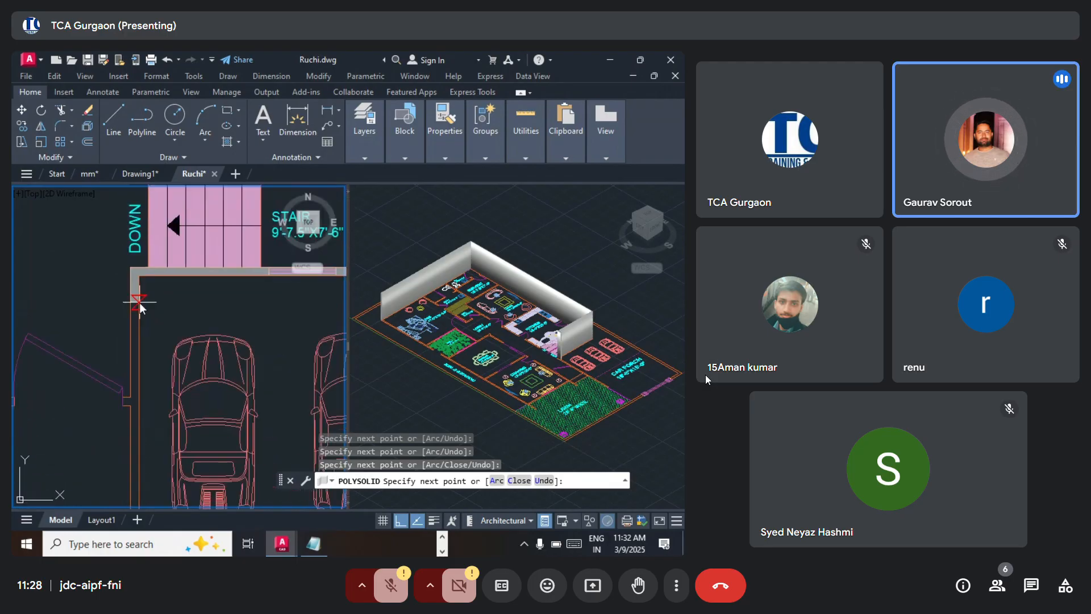
scroll(138, 302, down, 2)
middle_drag(137, 398, 139, 229)
scroll(125, 416, up, 2)
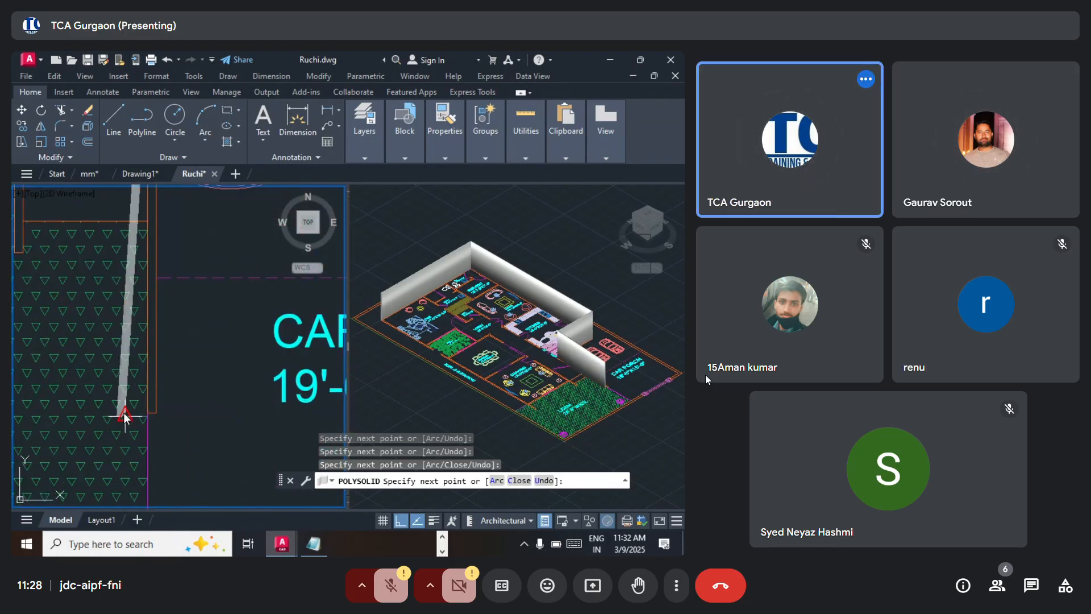
click(157, 415)
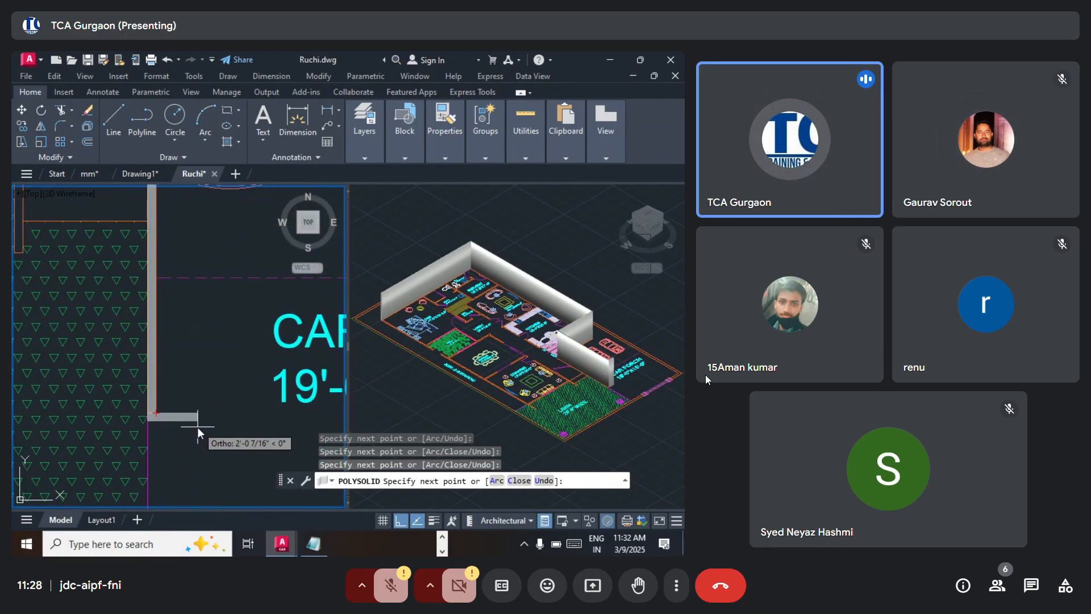
key(Return)
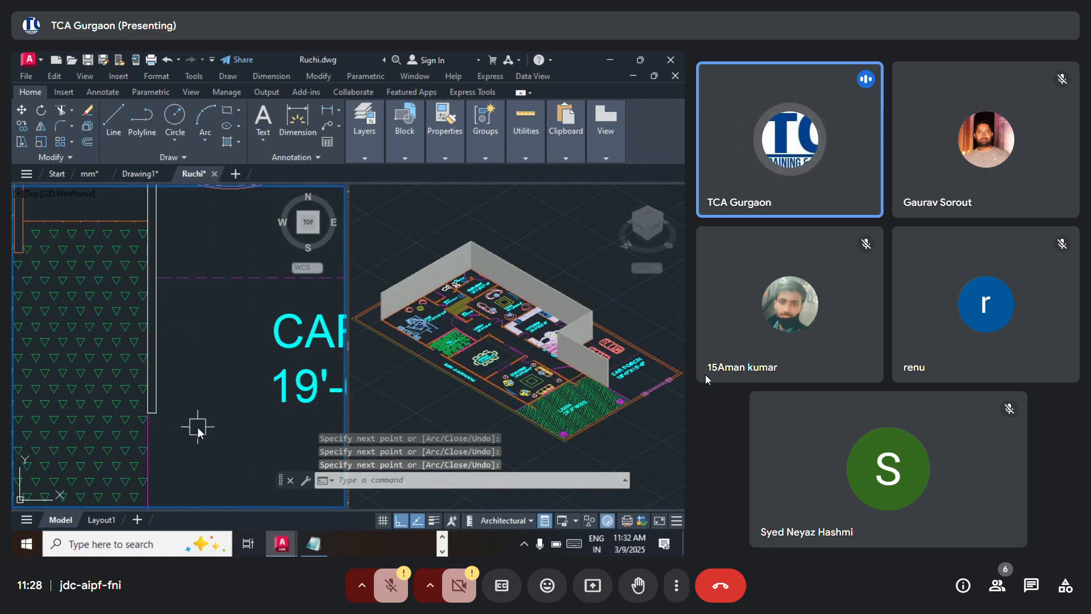
Step: Draw a ground slab box well outside the whole floor plan's boundary with a height of -4
scroll(158, 353, down, 5)
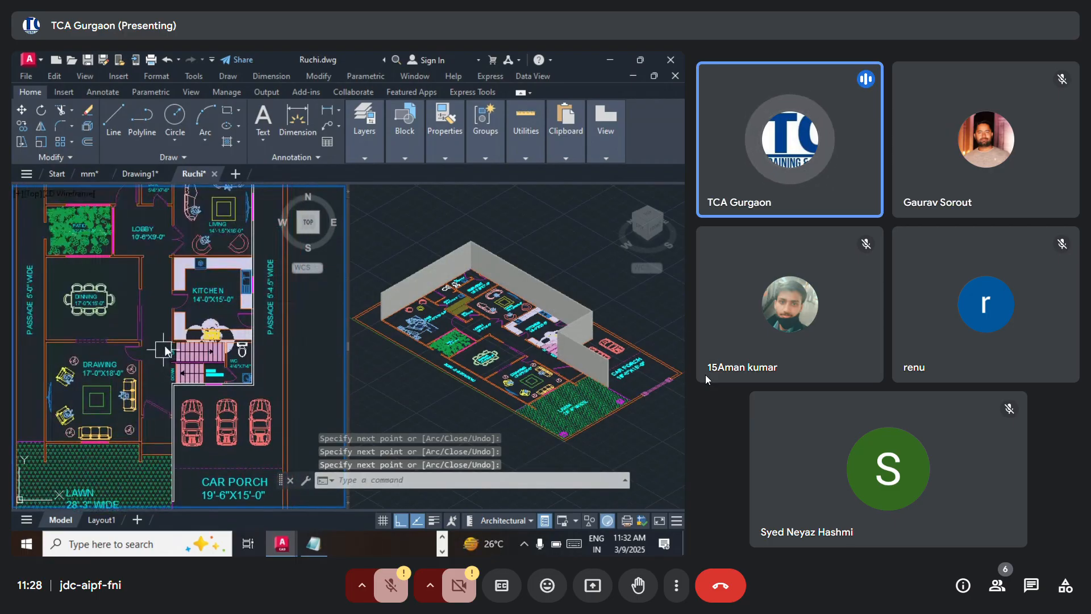
scroll(162, 356, down, 3)
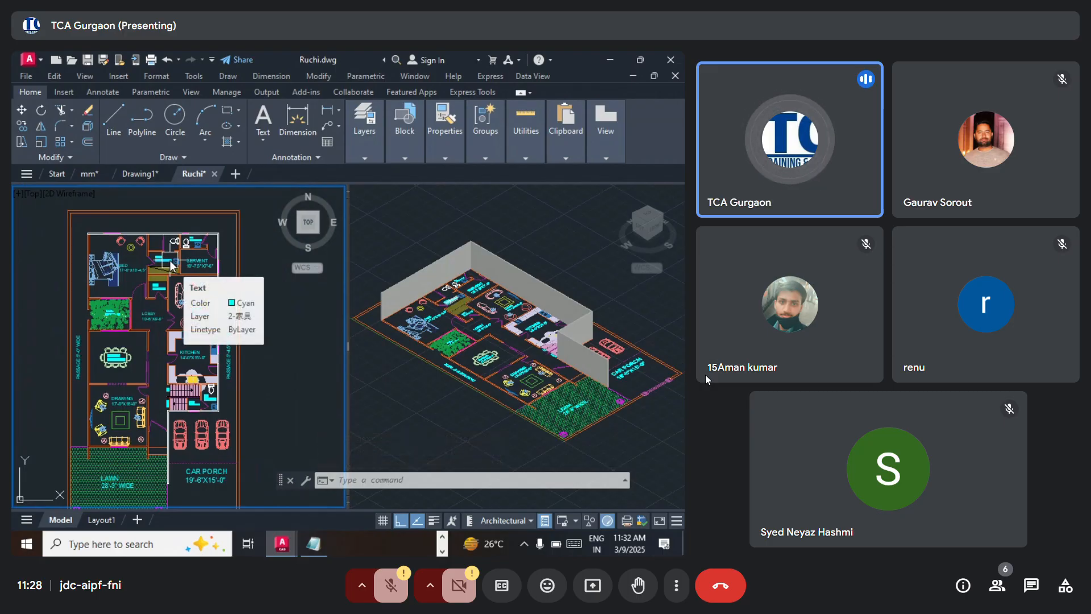
text(BOX)
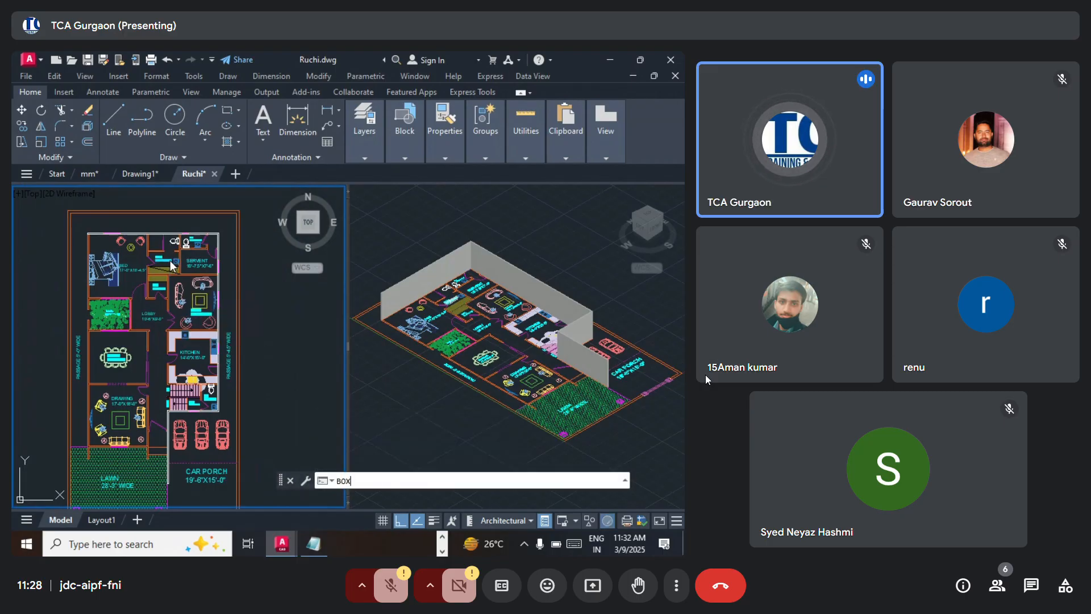
key(Return)
scroll(144, 259, down, 5)
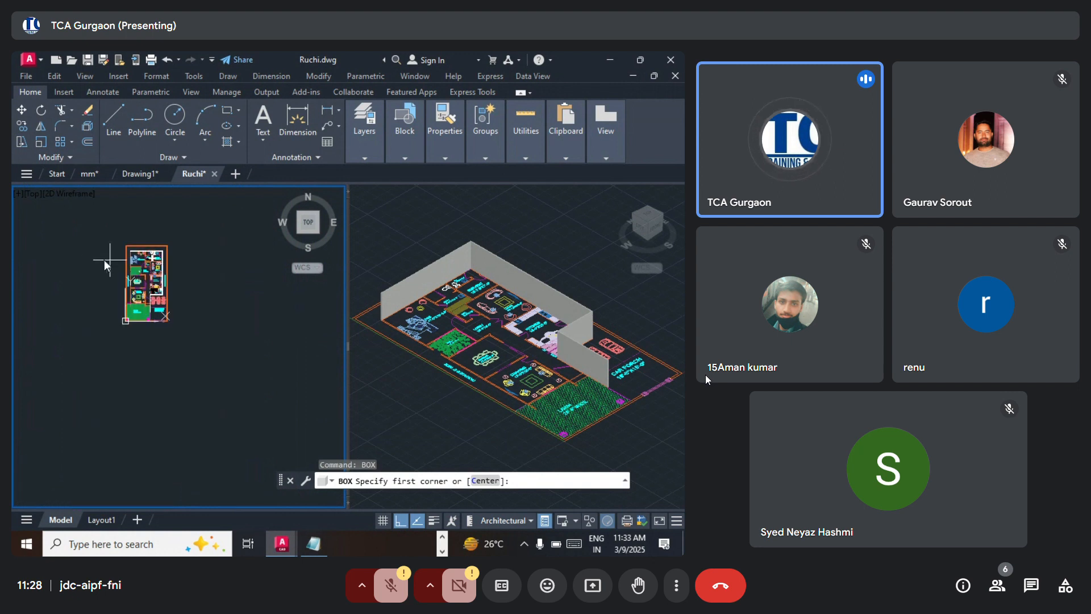
click(104, 228)
click(187, 353)
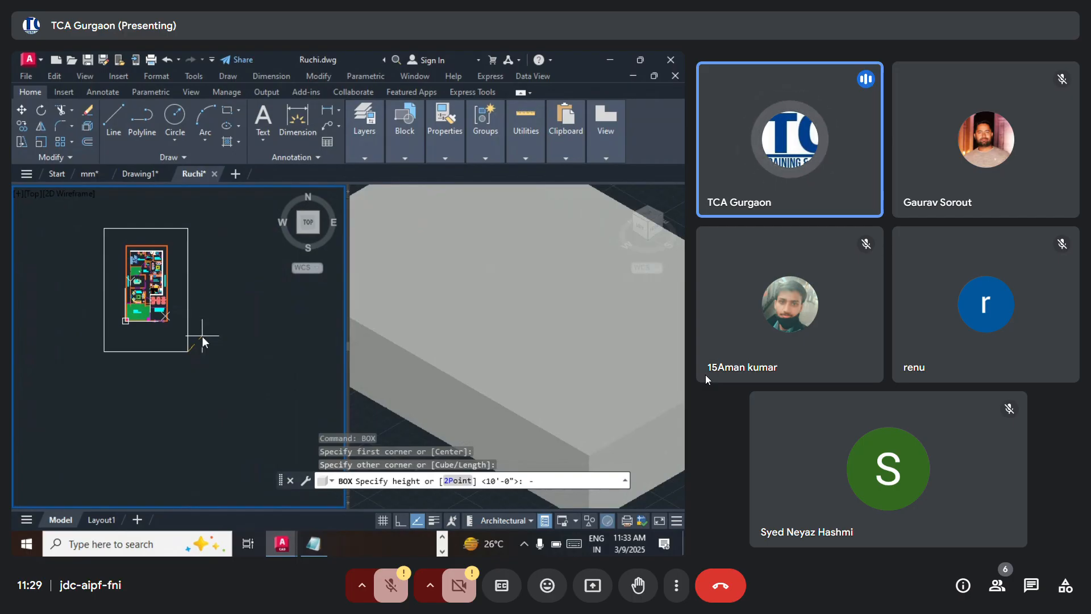
text(-4)
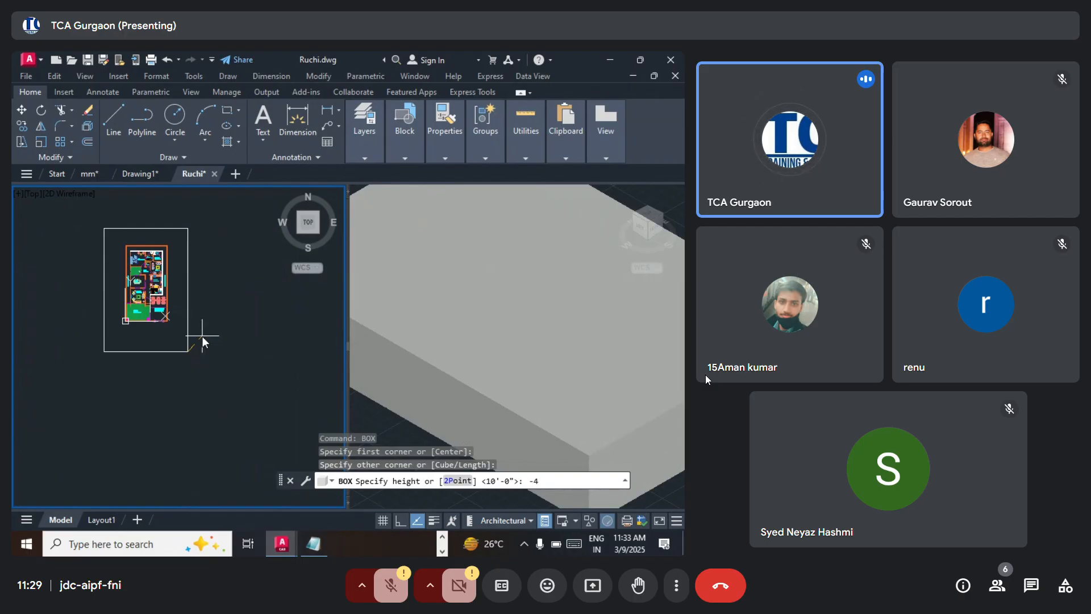
key(Return)
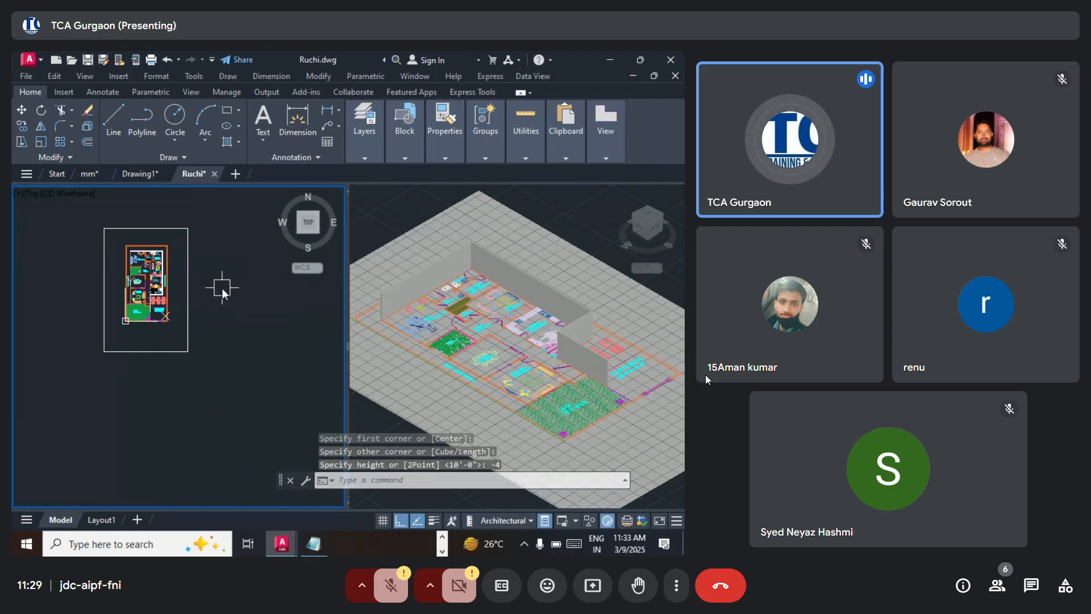
scroll(172, 233, up, 4)
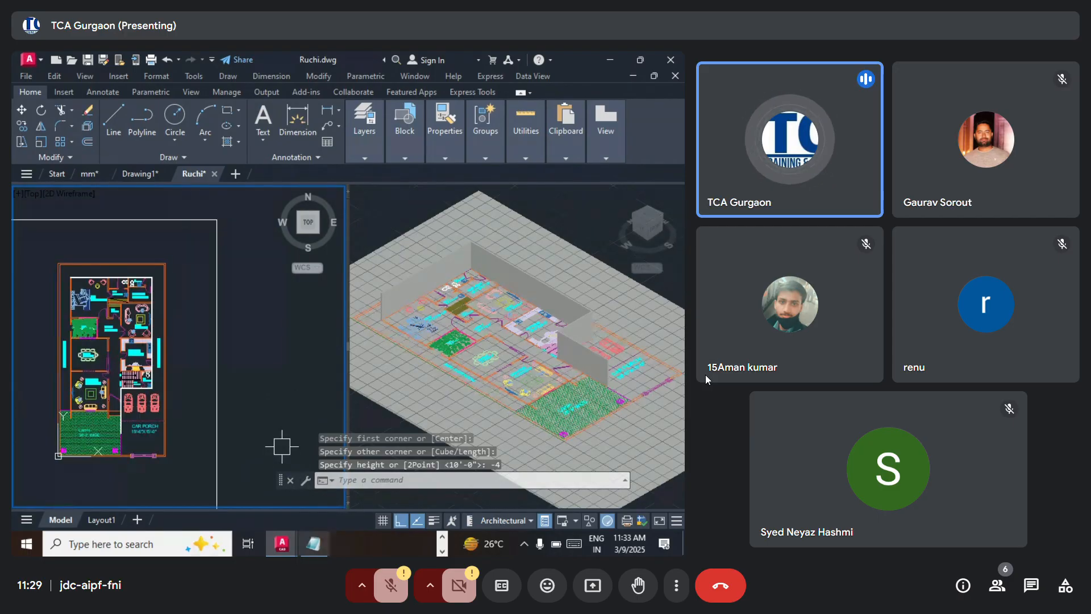
Step: Switch to Notepad and add the line "Box-----Box enter" below the visual style note
click(317, 544)
key(Return)
key(Return)
key(Return)
key(Return)
text(Box---)
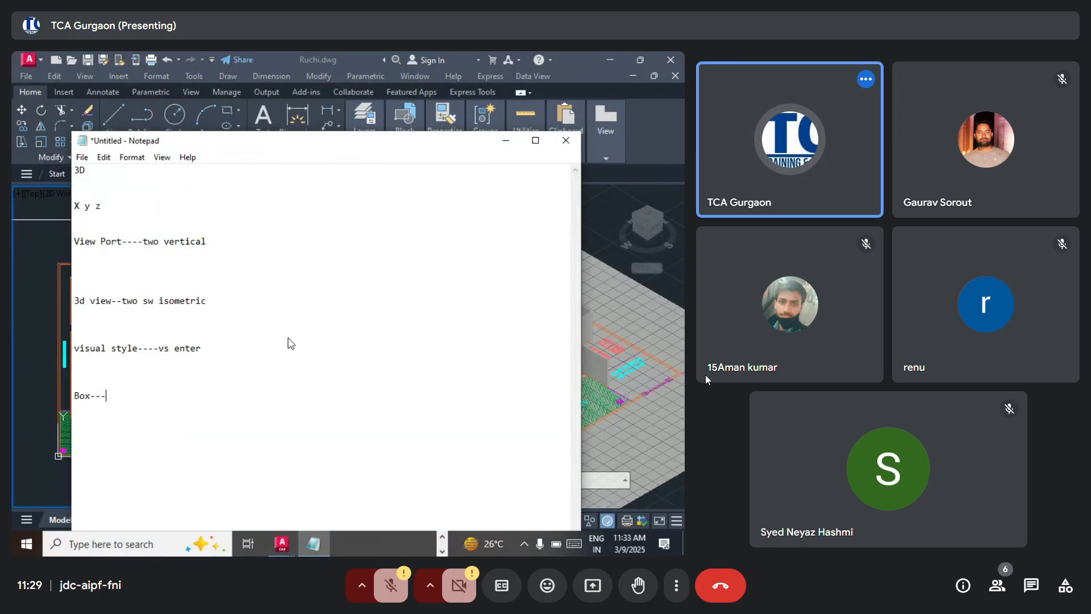
text(--Box enter)
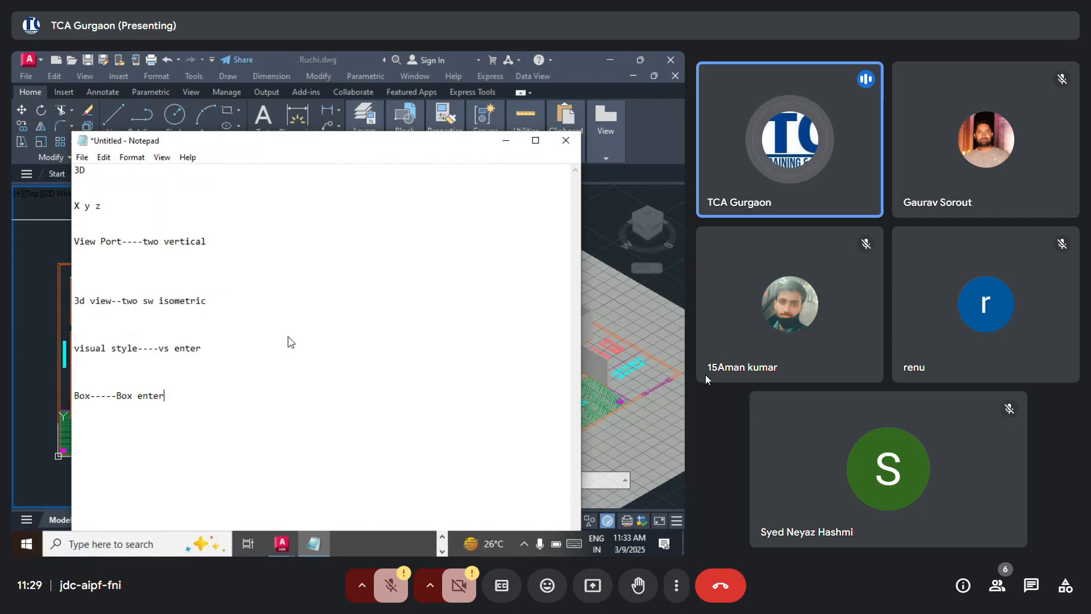
key(Return)
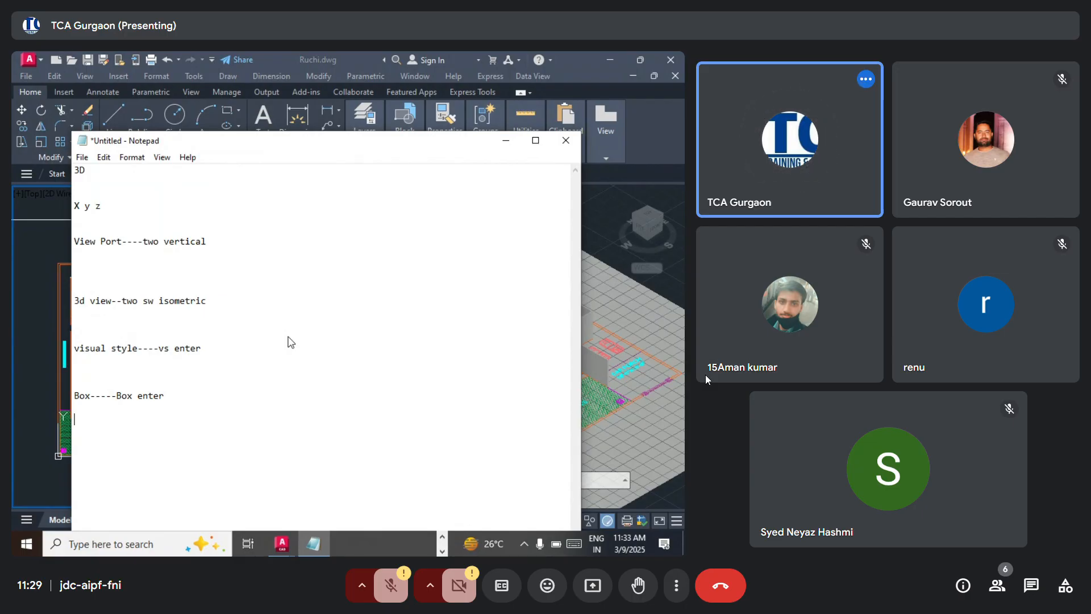
Step: Add the lines "polysolid enter", "width" and "height" below the Box note
text(polysolid)
text(enter)
key(Return)
key(Return)
text(width)
key(Return)
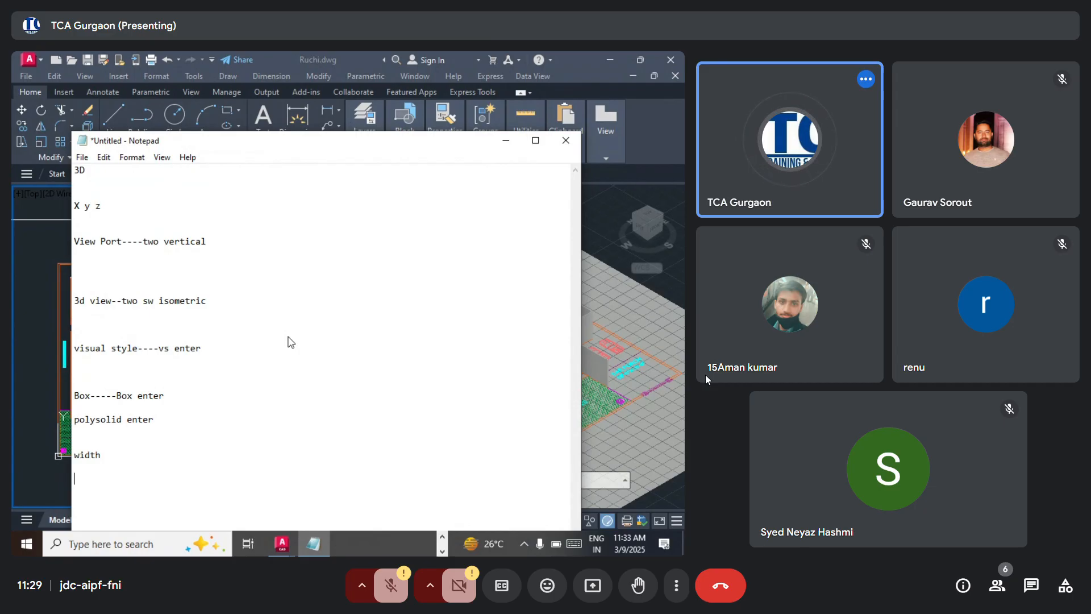
text(he)
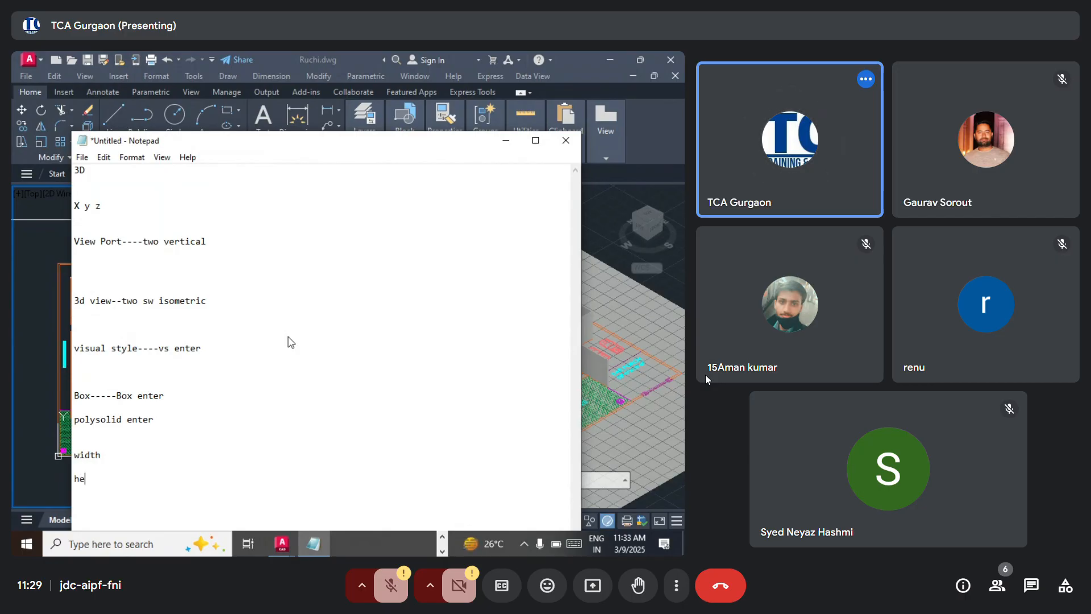
text(ight)
key(Return)
Step: Add the line "Material-----Mat enter" at the end of the notes
key(Return)
key(Return)
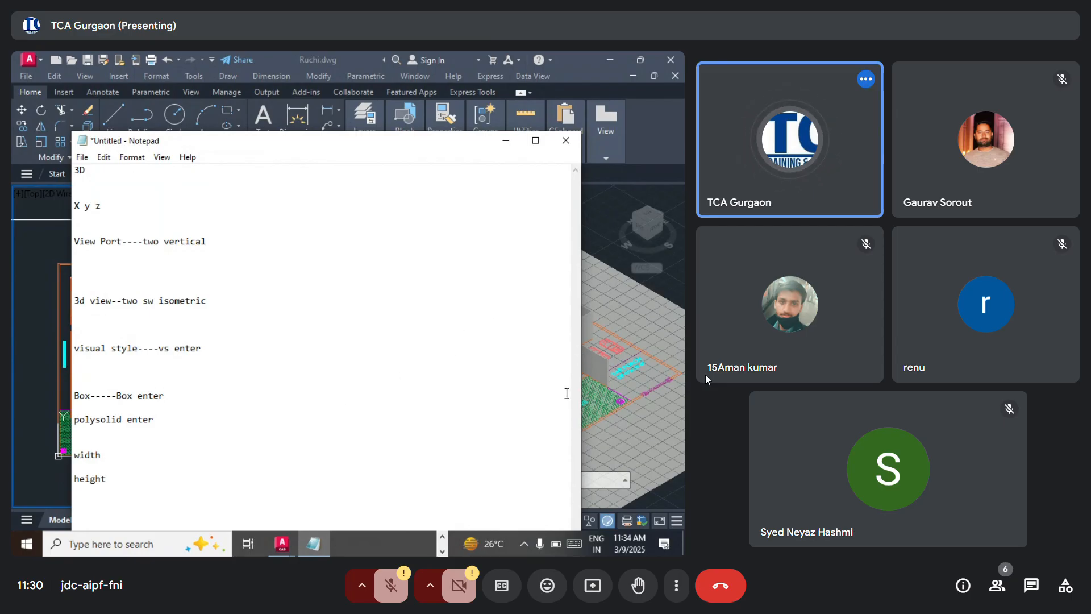
text(Mater)
text(ia)
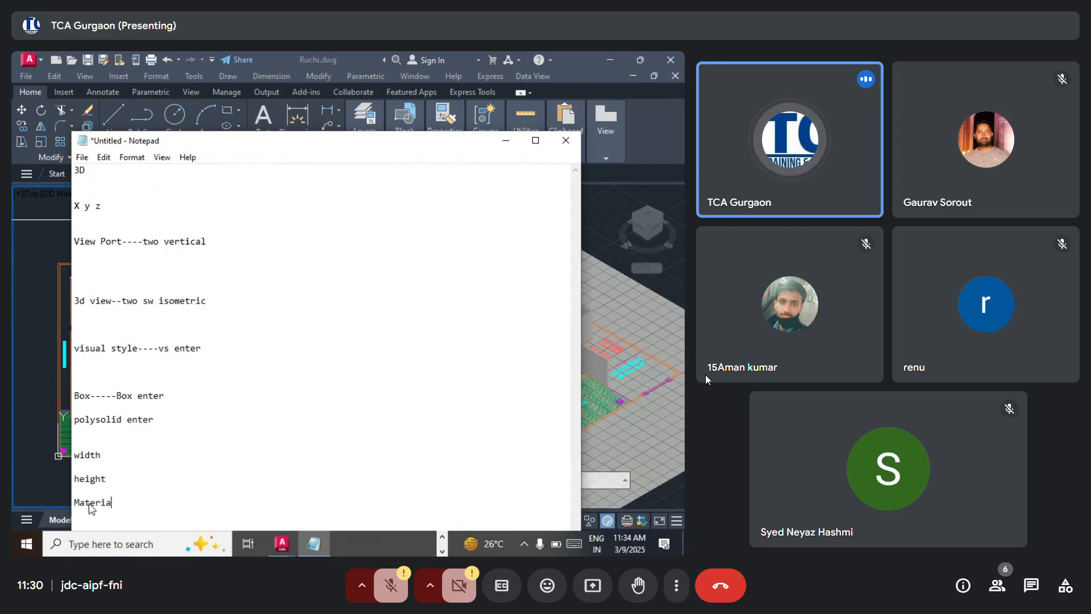
text(l----)
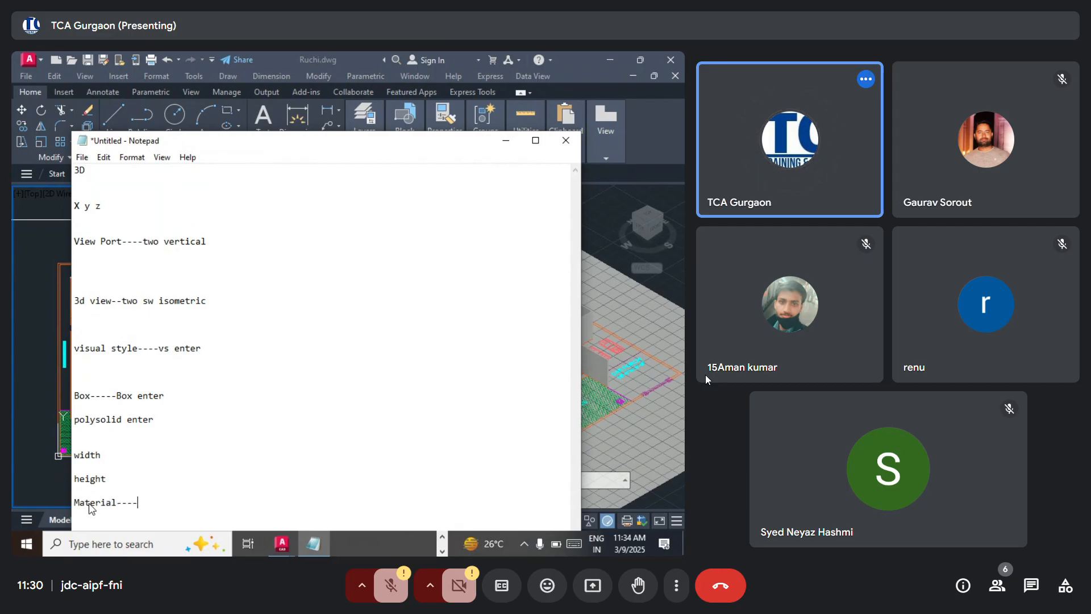
text(-Mat enter)
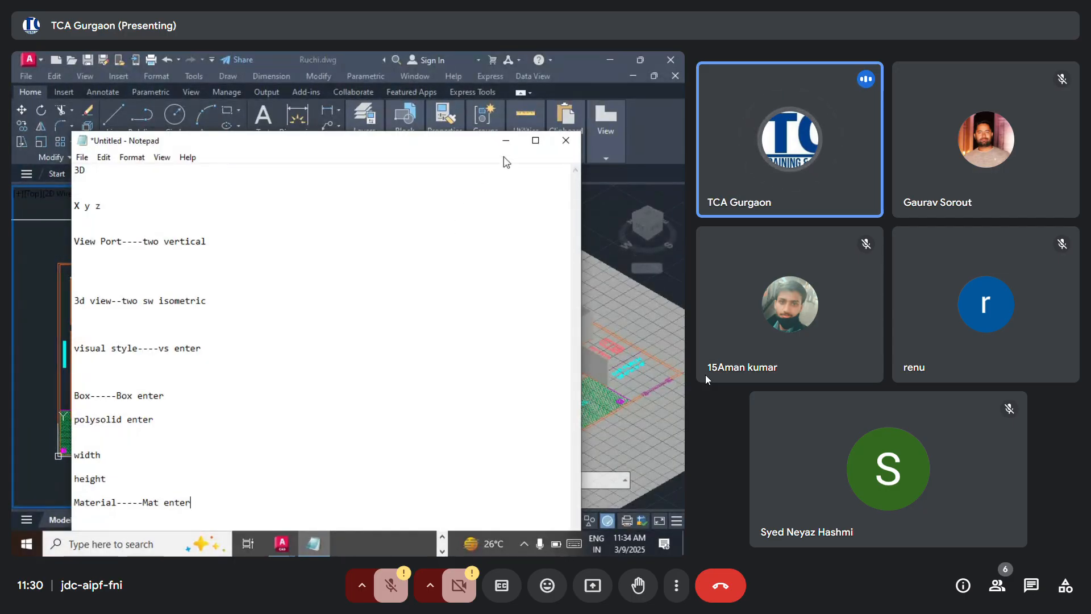
Step: Return to the AutoCAD drawing and turn off the grid in the SW Isometric viewport
click(506, 142)
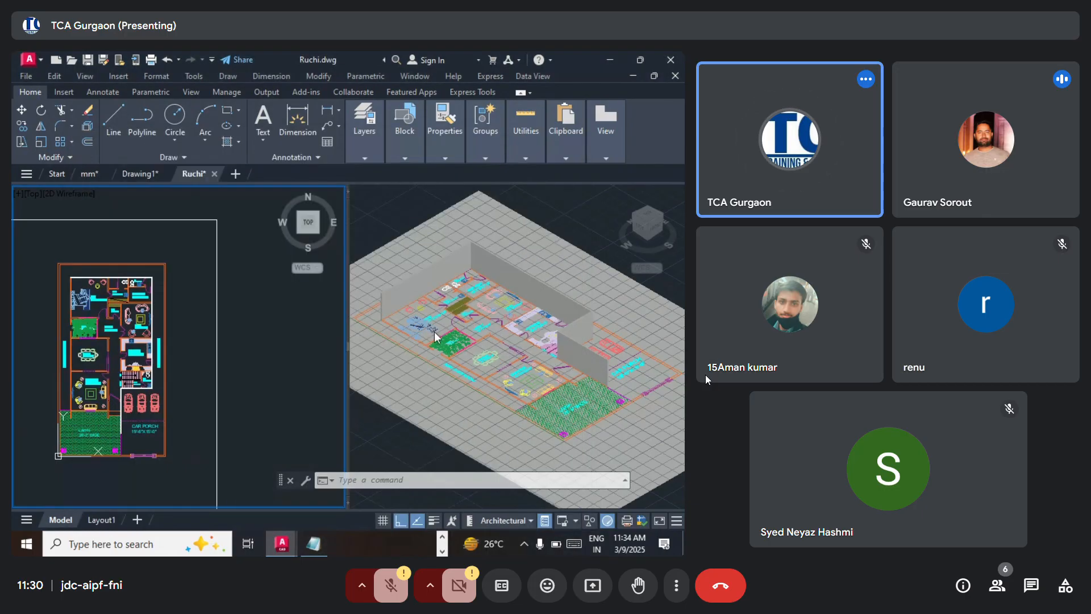
click(417, 430)
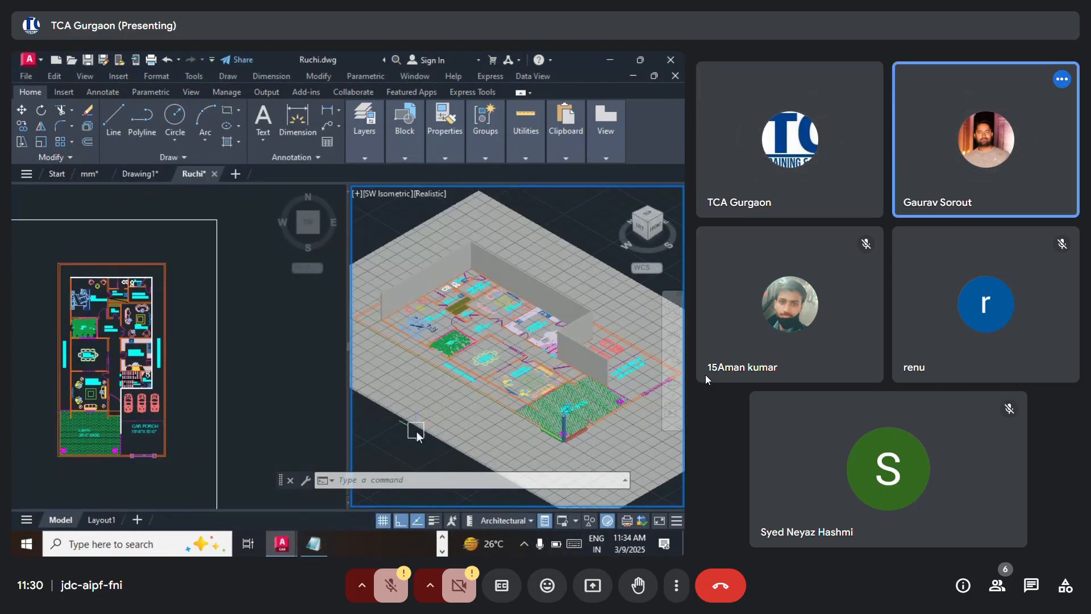
click(386, 519)
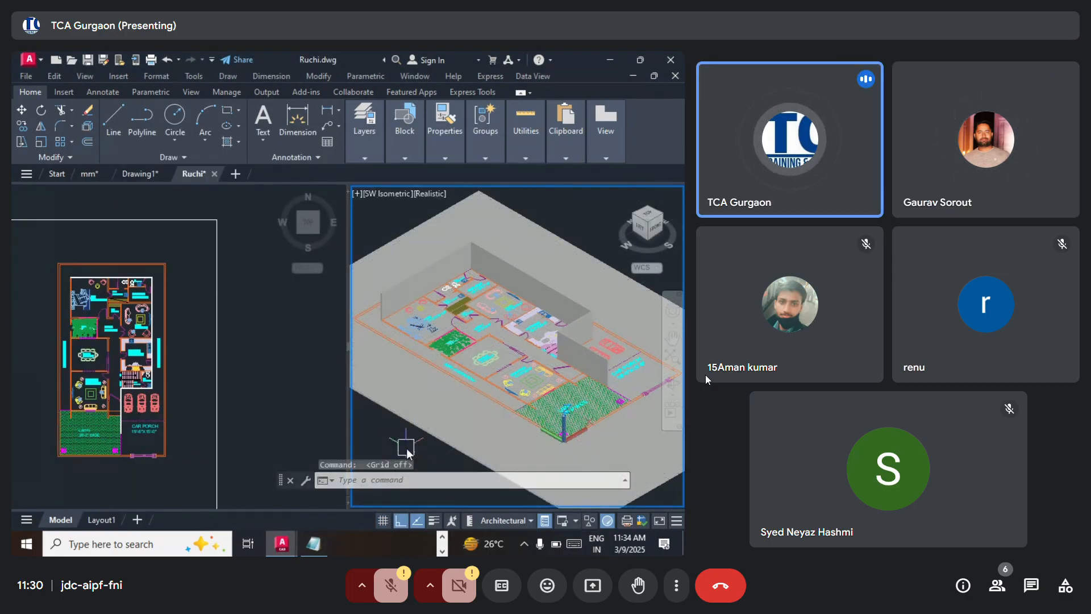
text(mat)
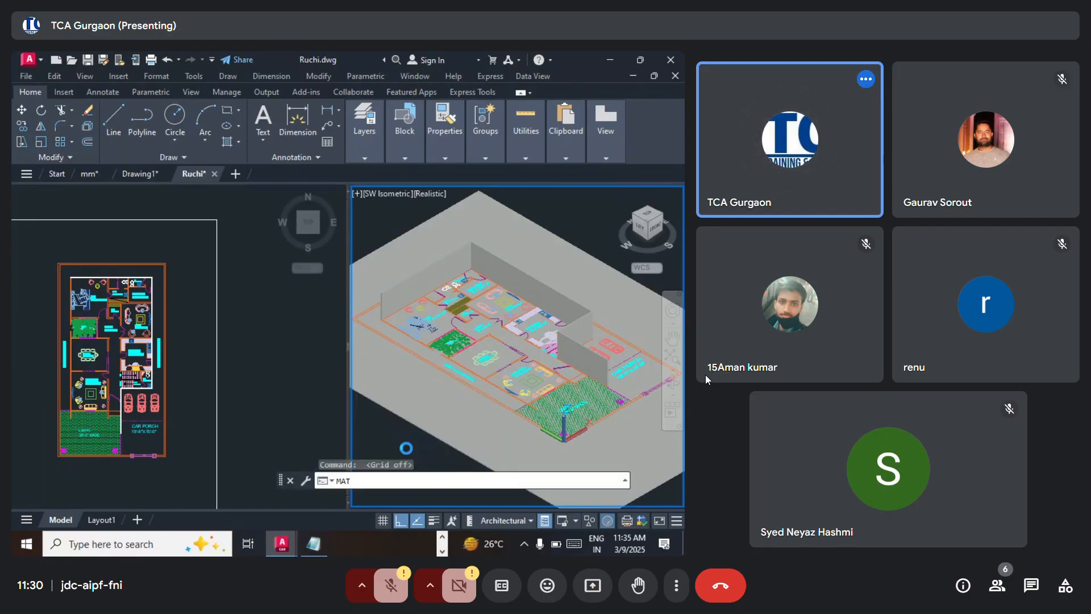
key(Return)
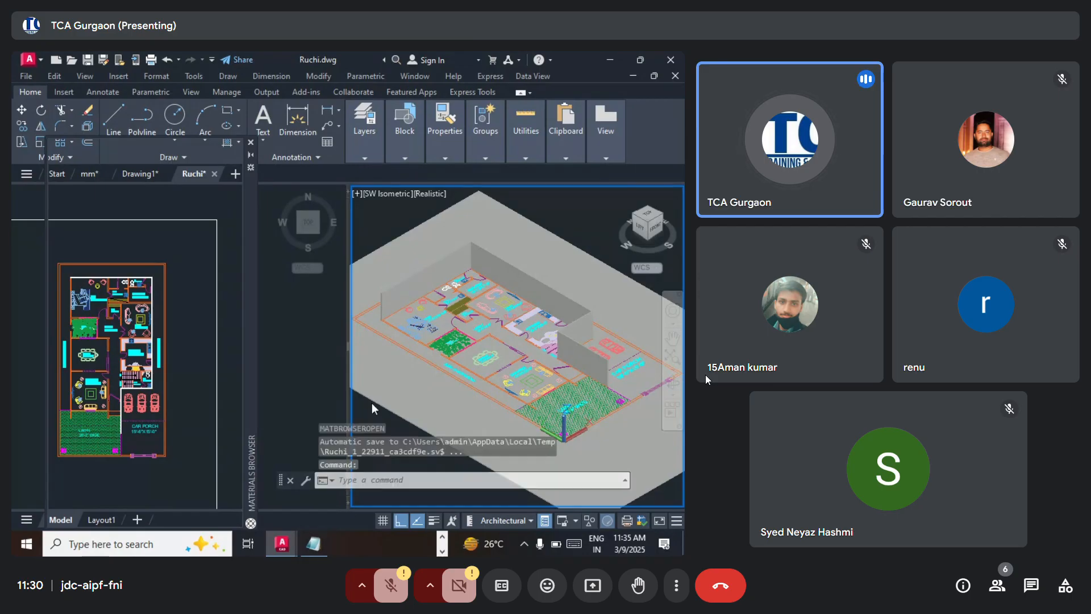
click(251, 141)
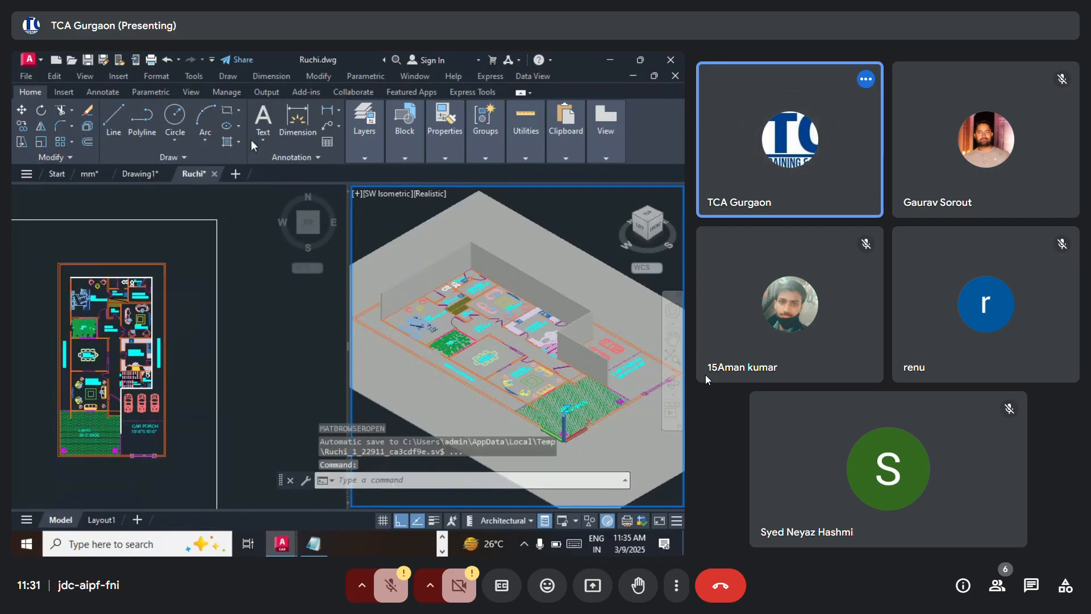
Step: Maximize the SW Isometric viewport so that it fills the drawing area
click(356, 193)
mouse_move(399, 224)
click(557, 241)
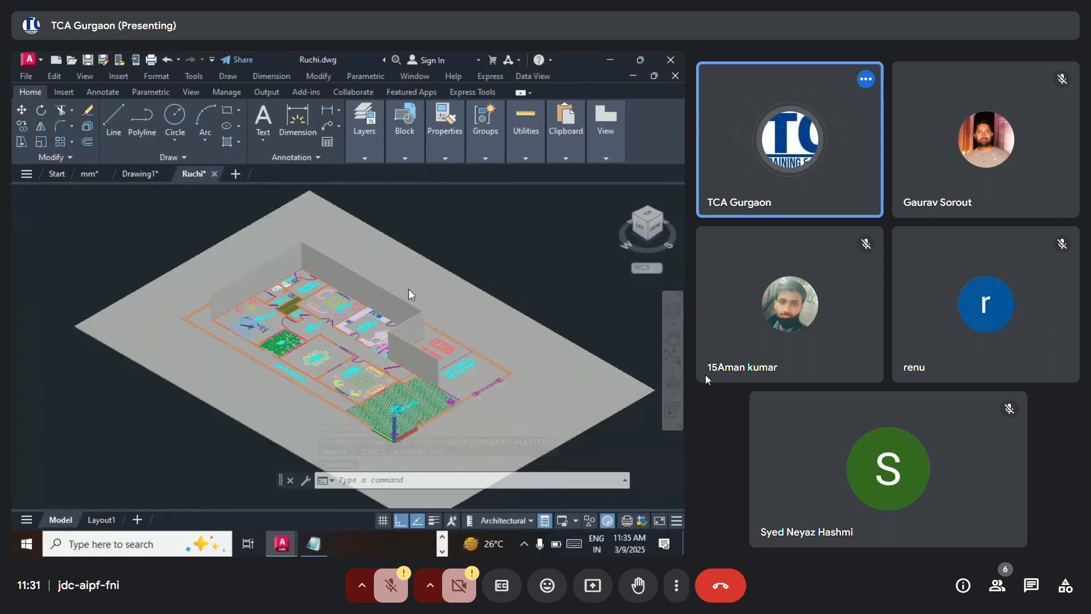
Step: Inspect the walls and base slab from the opposite side and restore the SW Isometric view
shift+middle_drag(313, 309, 153, 324)
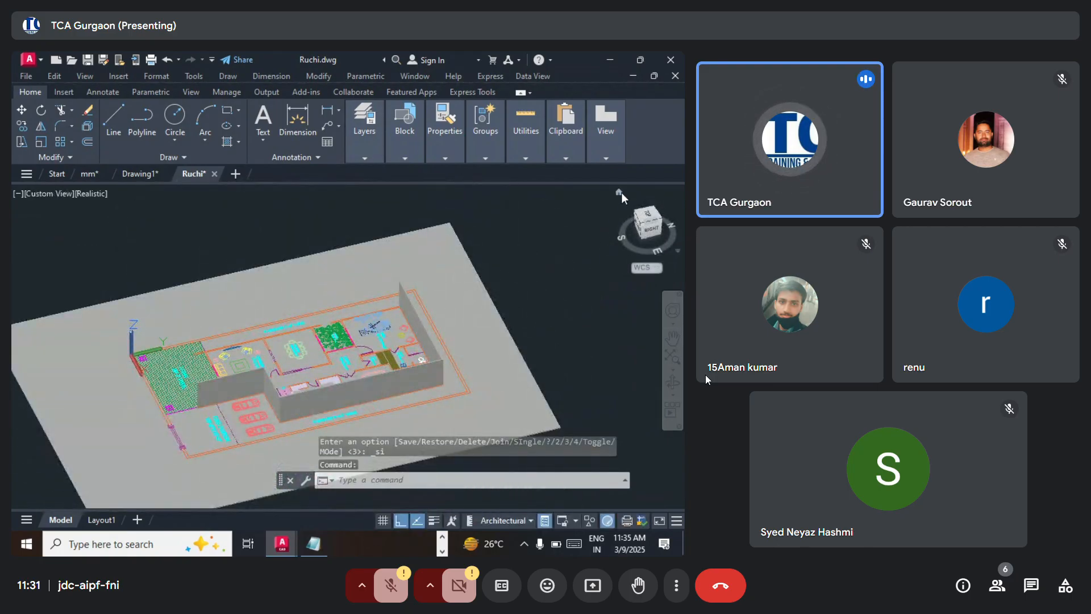
click(621, 194)
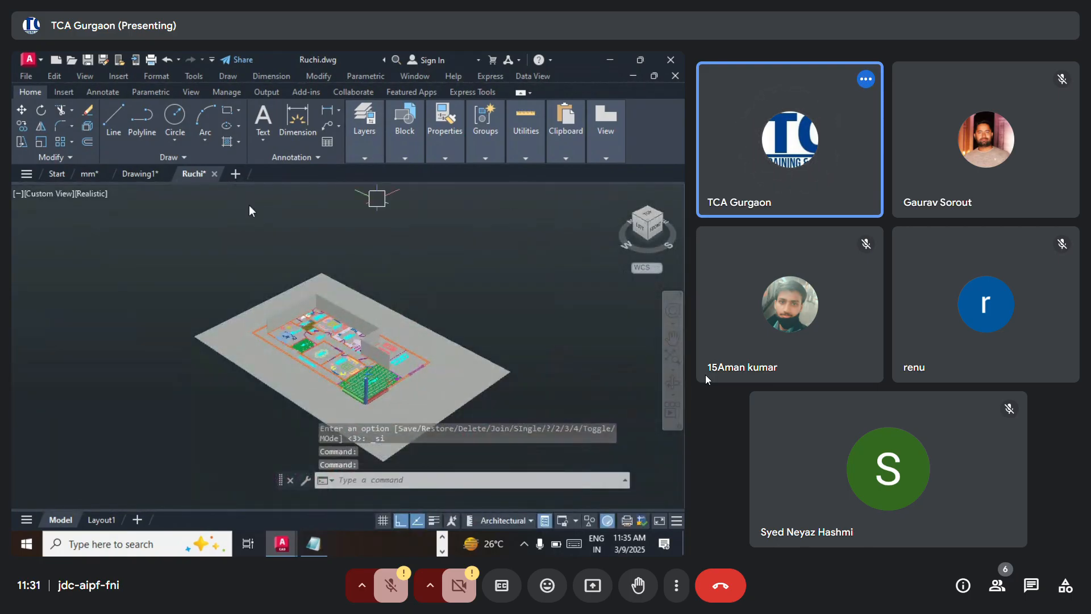
click(47, 196)
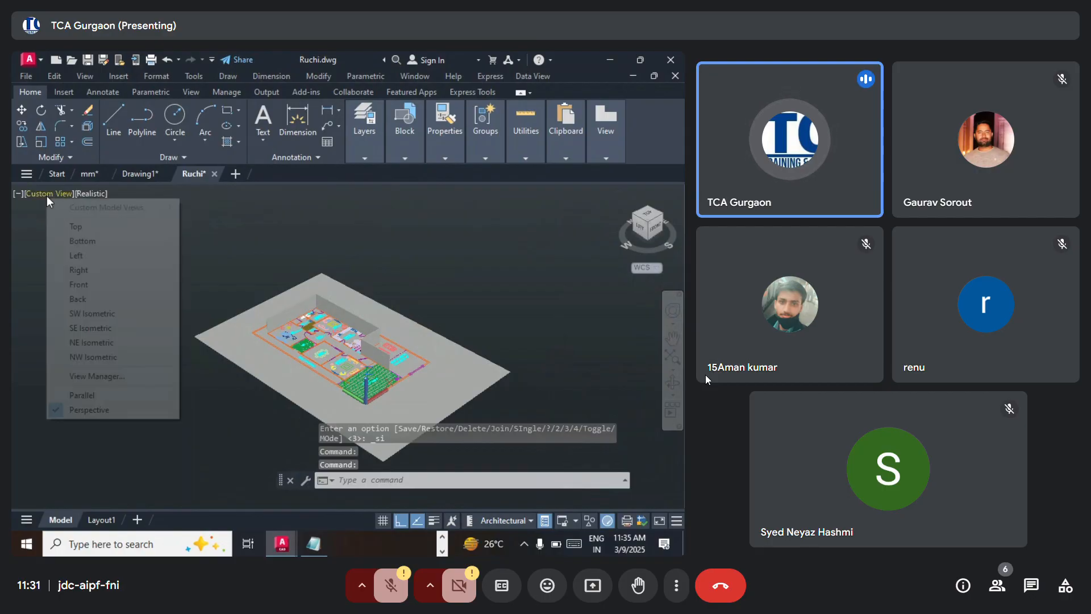
click(108, 312)
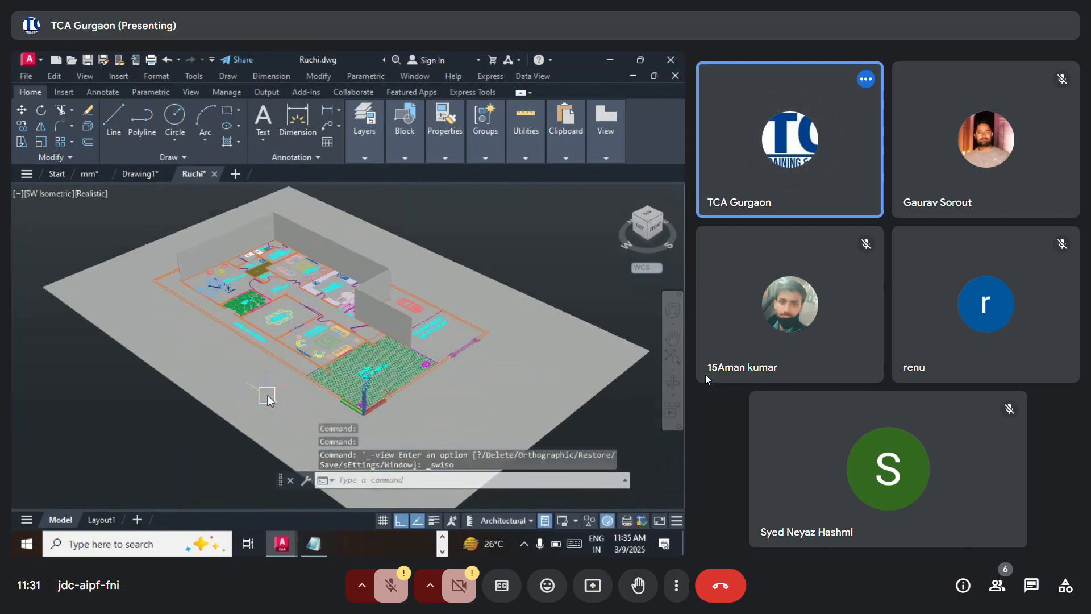
Step: Open the Materials Browser and apply the "Coa...ite" marble material from the Autodesk Library's Stone category to the base slab
text(MAT)
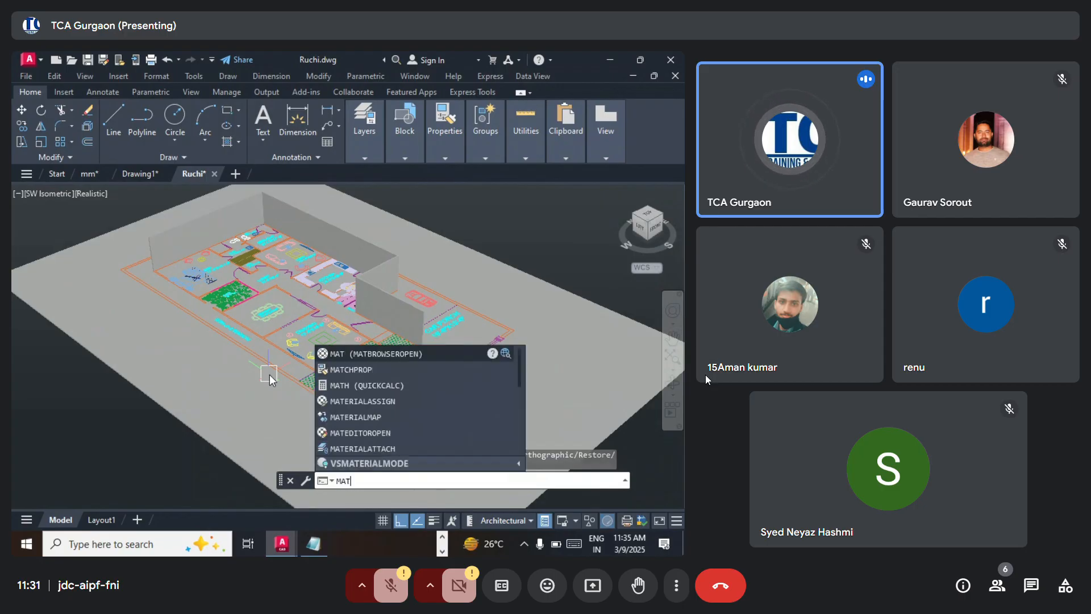
key(Return)
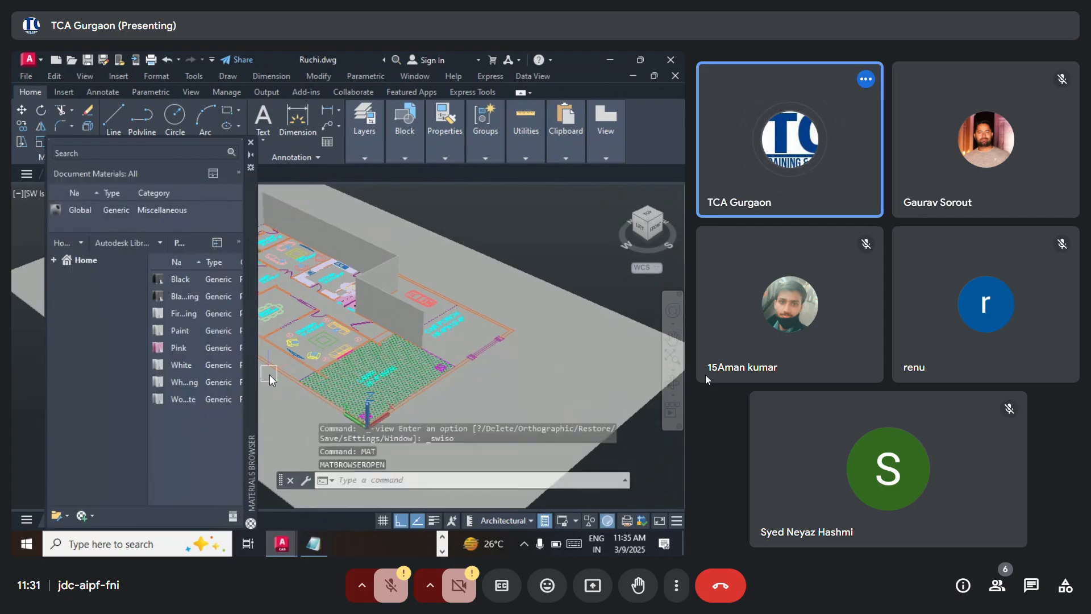
click(159, 243)
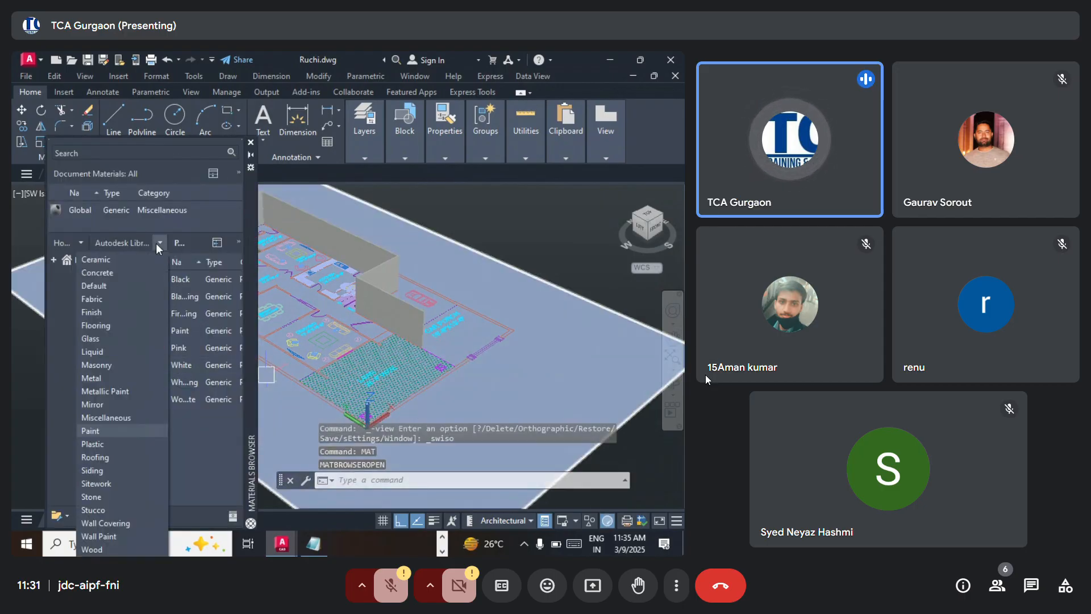
click(85, 495)
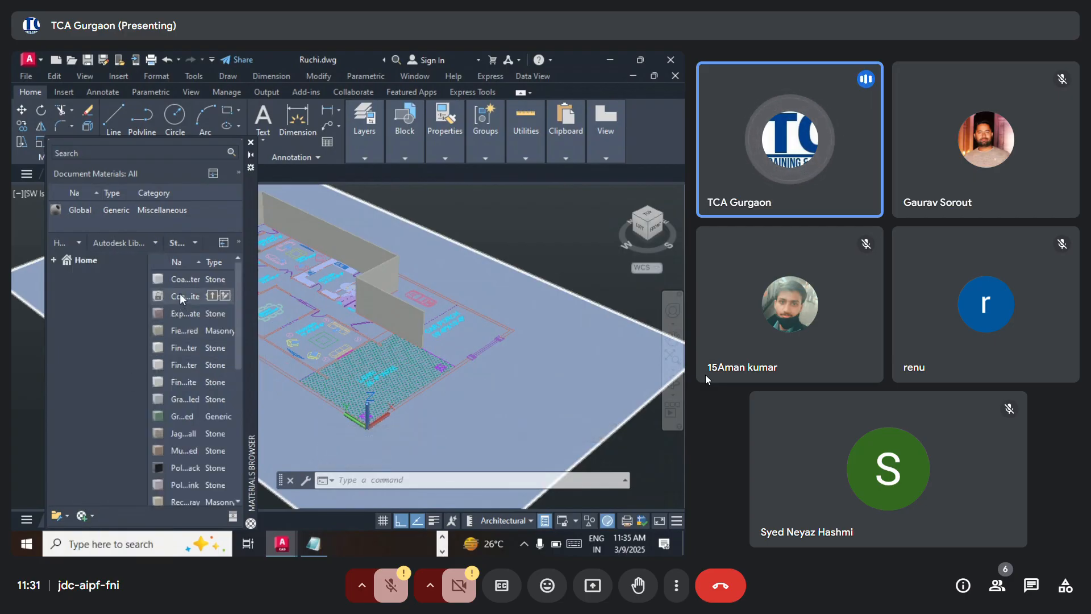
drag(183, 330, 544, 391)
scroll(532, 400, up, 5)
middle_drag(532, 401, 407, 310)
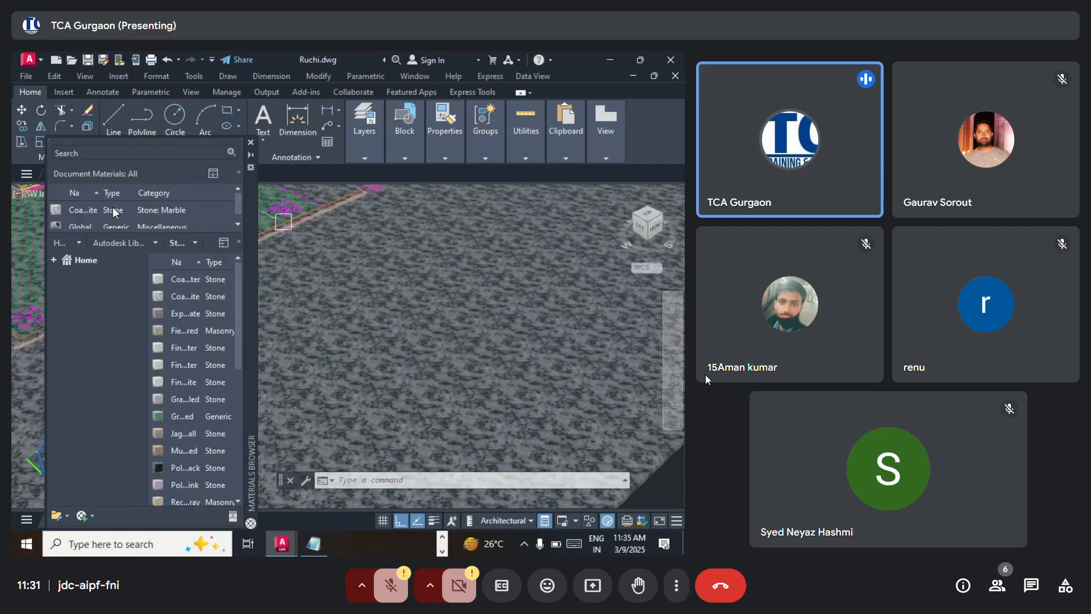
Step: Apply the "Blu...ing" glazing material from the Autodesk Library's Glass category to the long outer wall
click(157, 242)
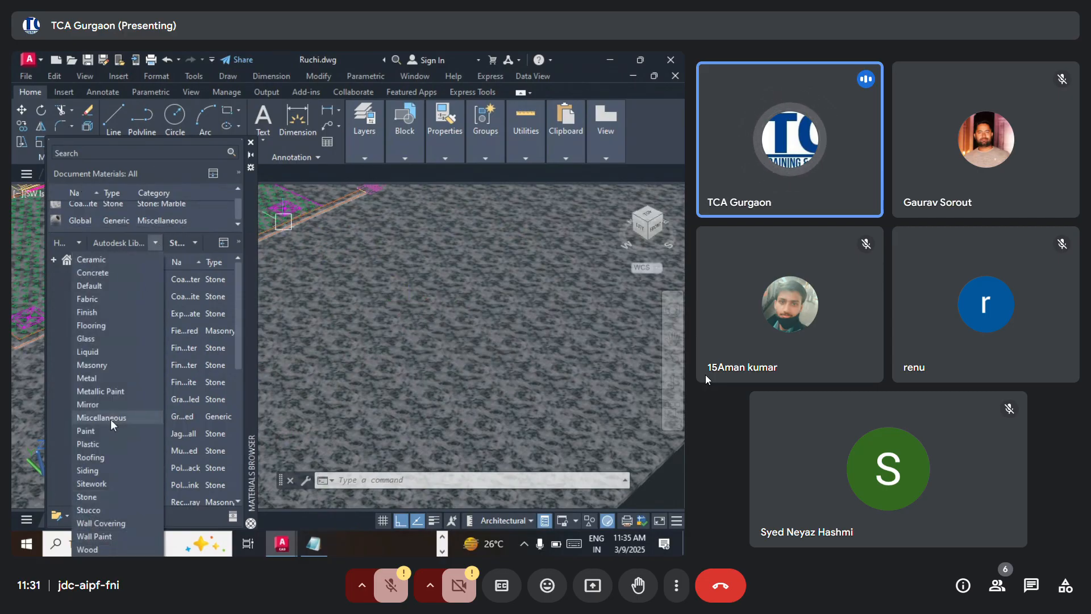
click(88, 339)
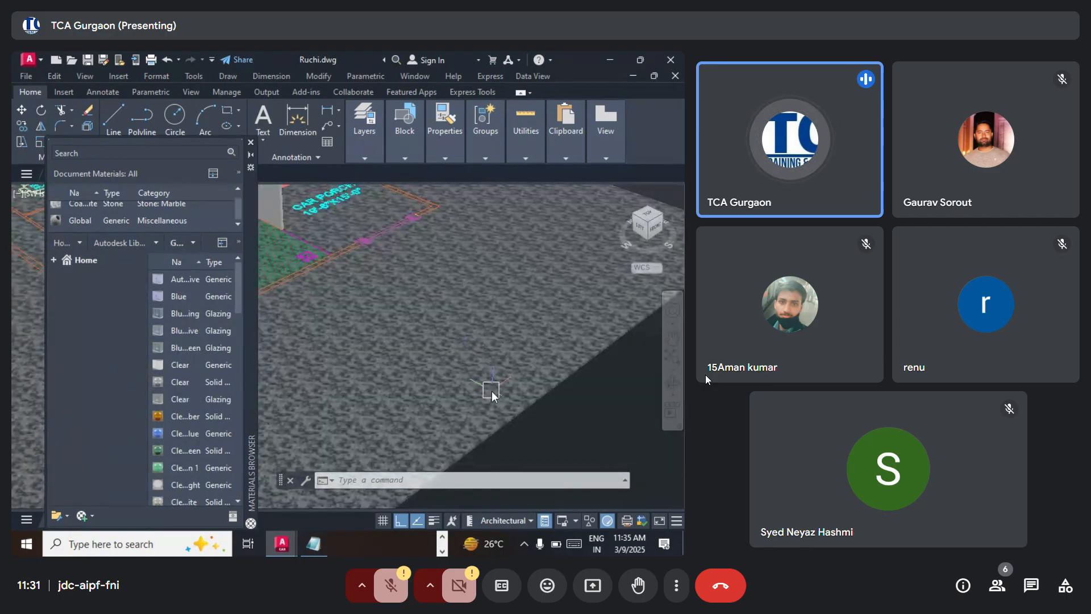
scroll(492, 391, down, 5)
shift+middle_drag(395, 304, 563, 390)
scroll(332, 293, up, 2)
shift+middle_drag(332, 293, 307, 306)
scroll(293, 319, up, 5)
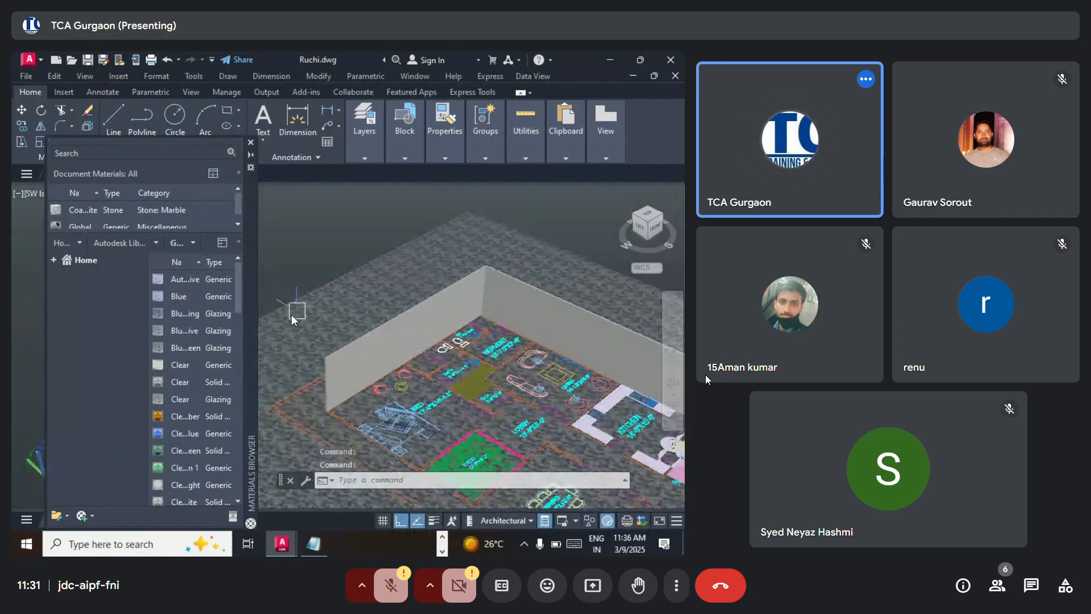
drag(187, 313, 373, 341)
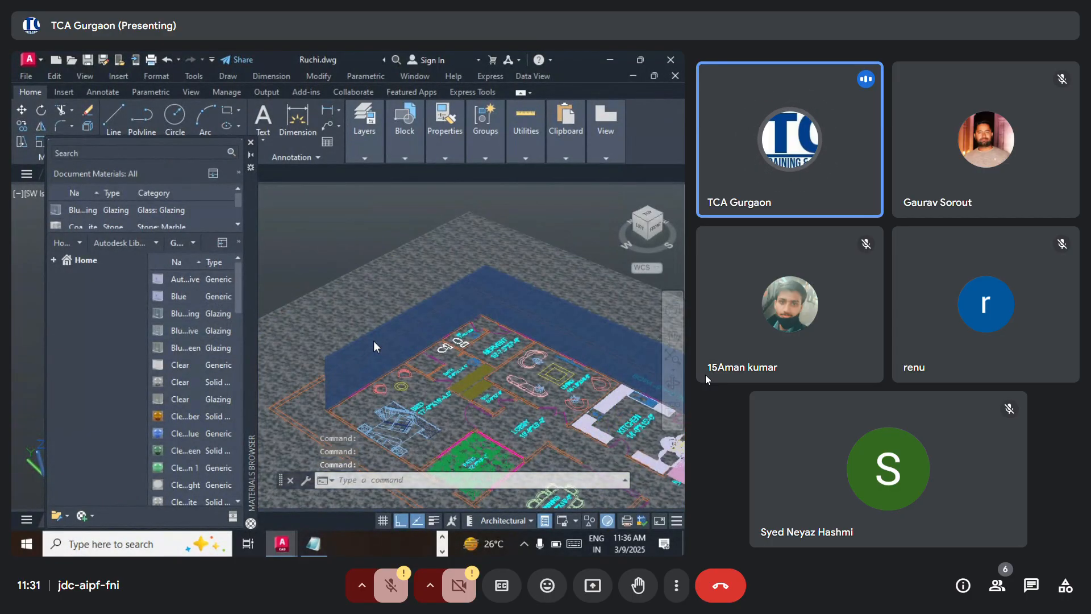
scroll(373, 340, up, 8)
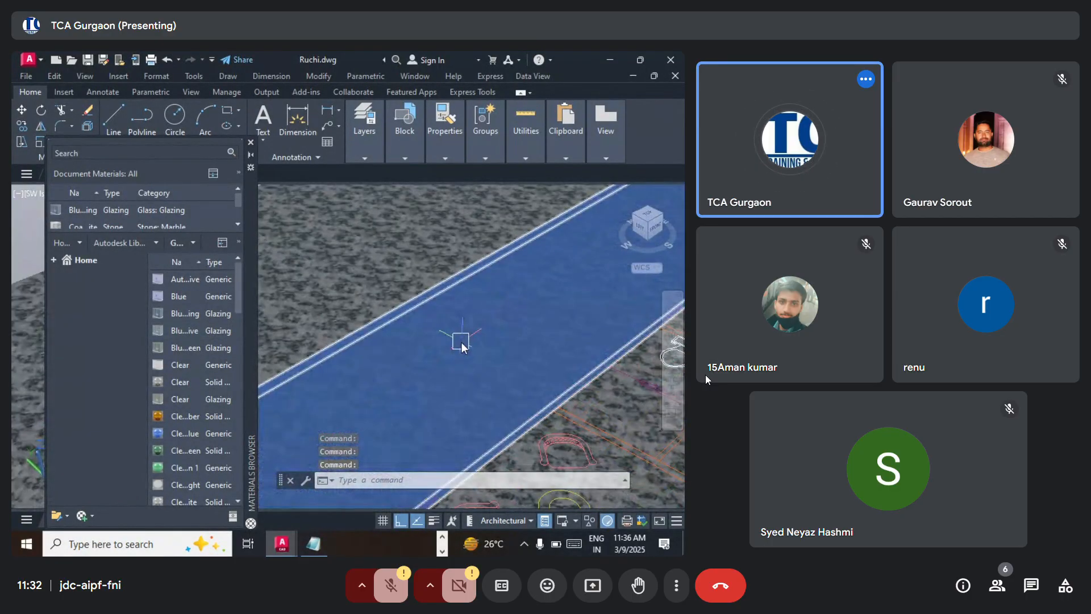
Step: Apply the "An...ba" material from the Autodesk Library's Wood category to the long outer wall
click(156, 242)
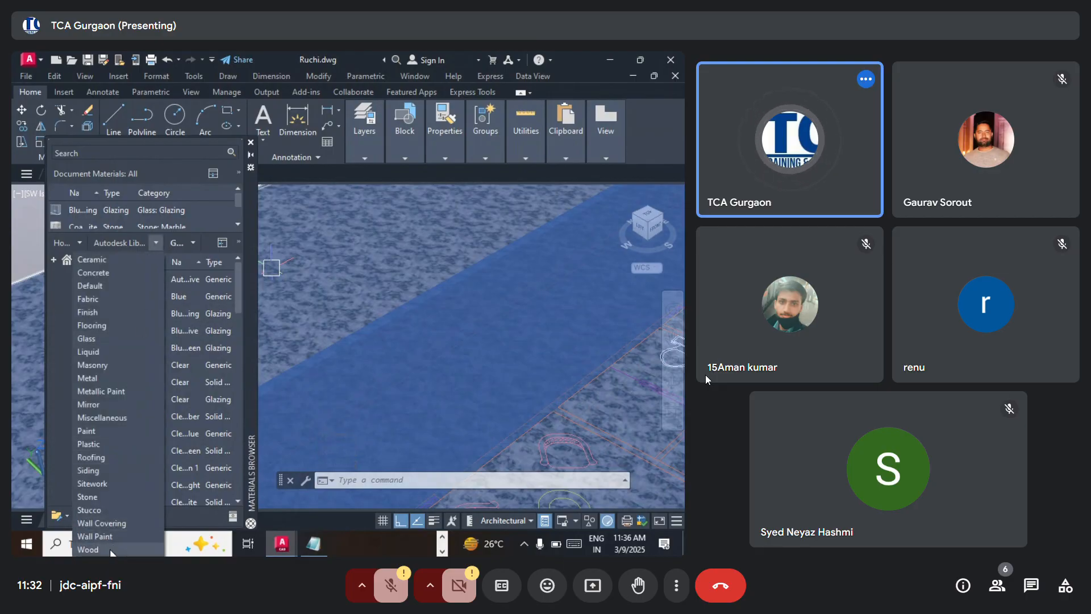
click(88, 549)
drag(182, 313, 397, 376)
scroll(441, 297, up, 4)
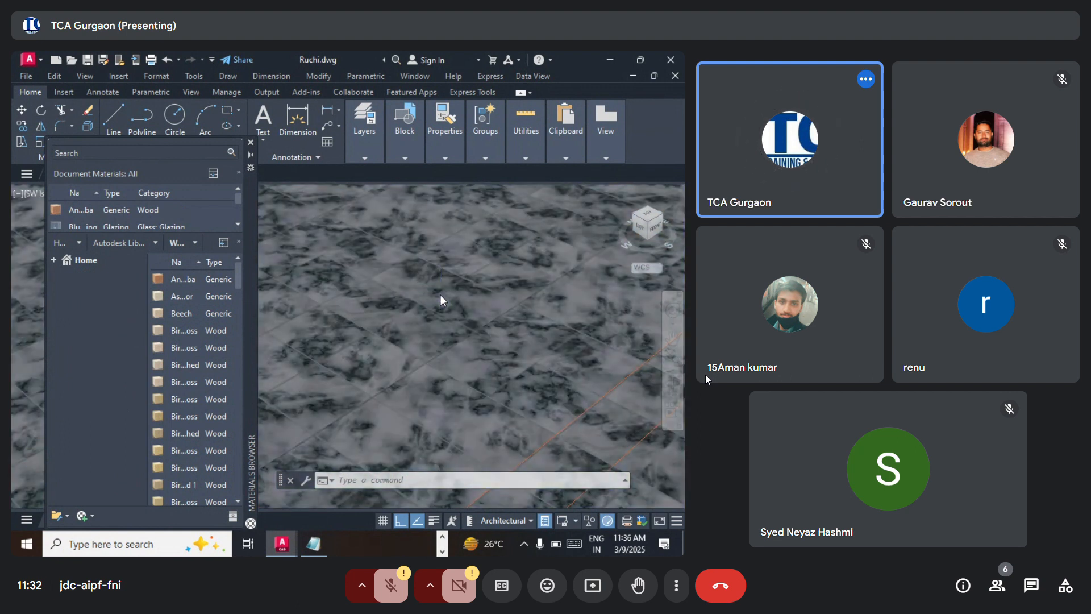
scroll(441, 299, down, 4)
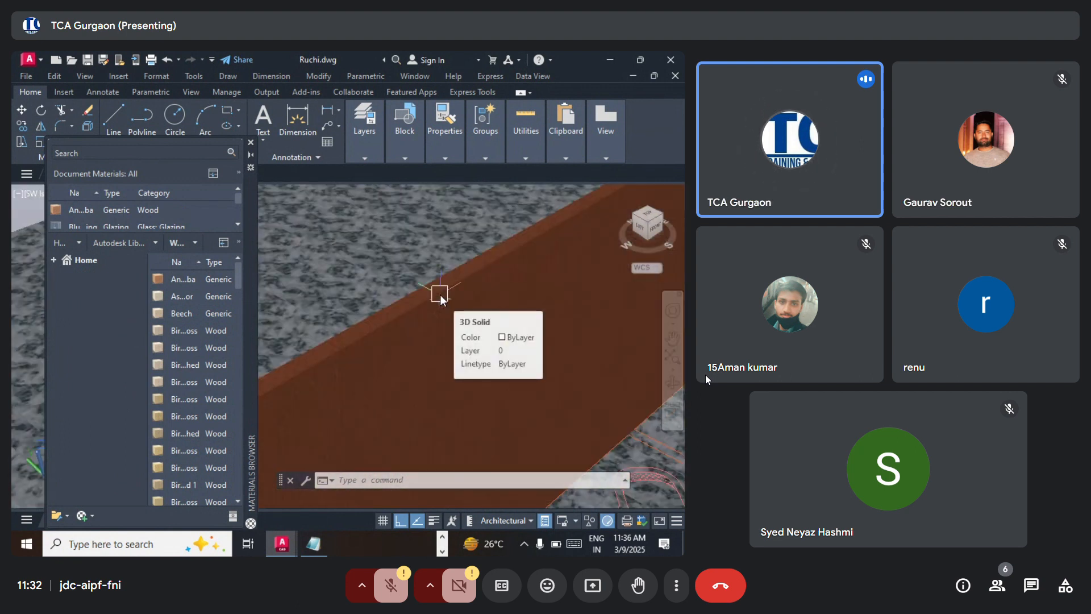